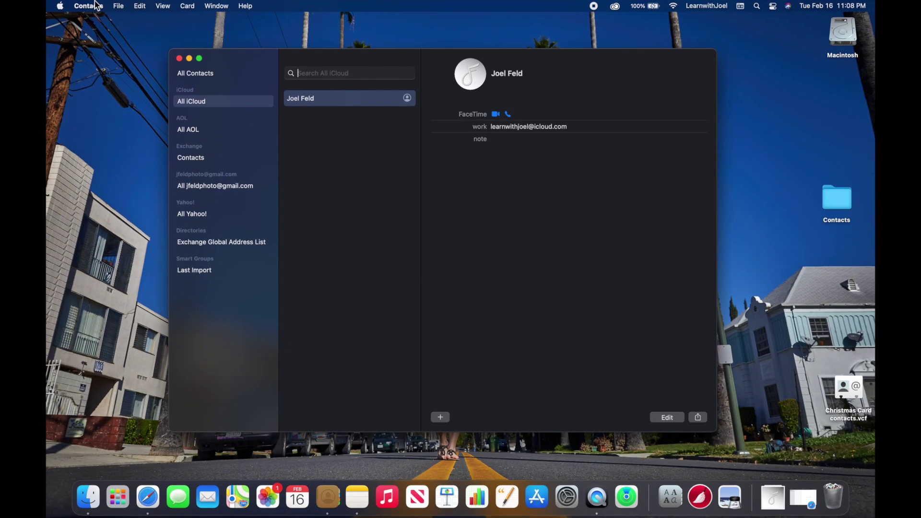
Open the Contacts preferences and review the account details for iCloud, Exchange, Google, Yahoo! and AOL
{"action": "left_click", "coordinate": [7, 0]}
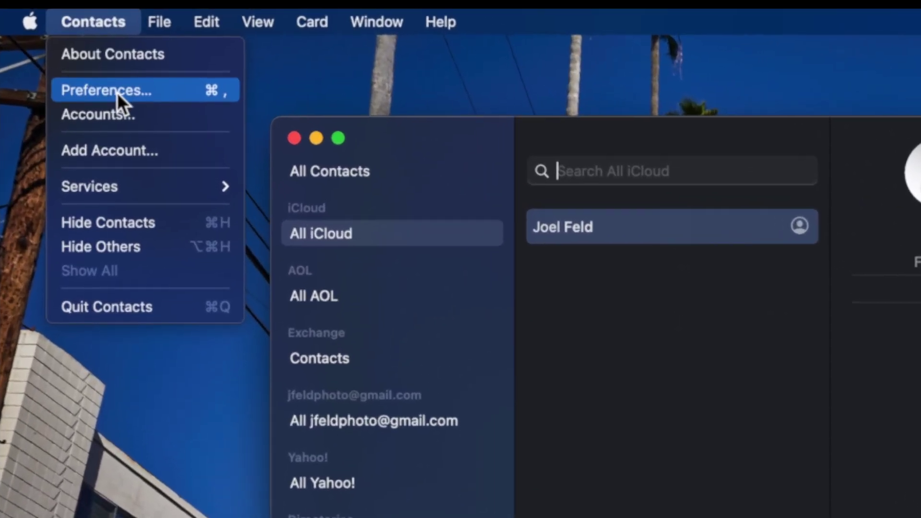
{"action": "left_click", "coordinate": [115, 82]}
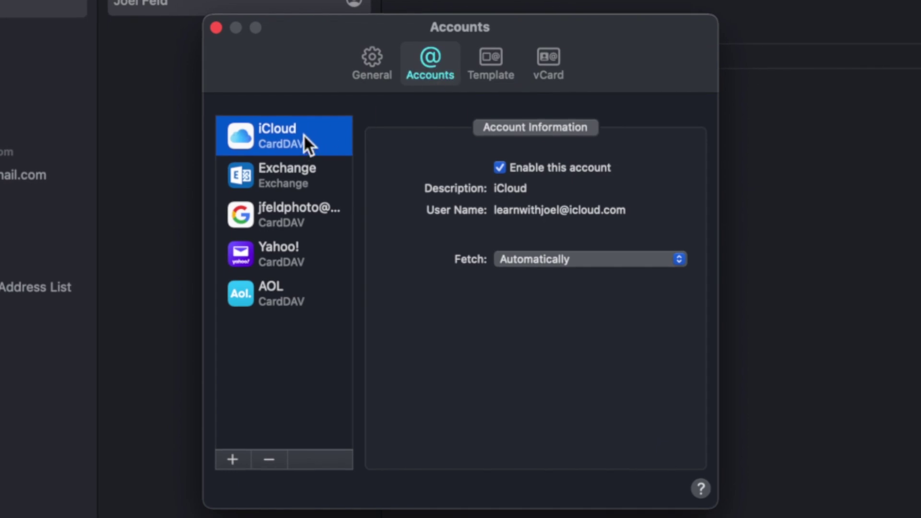
{"action": "left_click", "coordinate": [330, 181]}
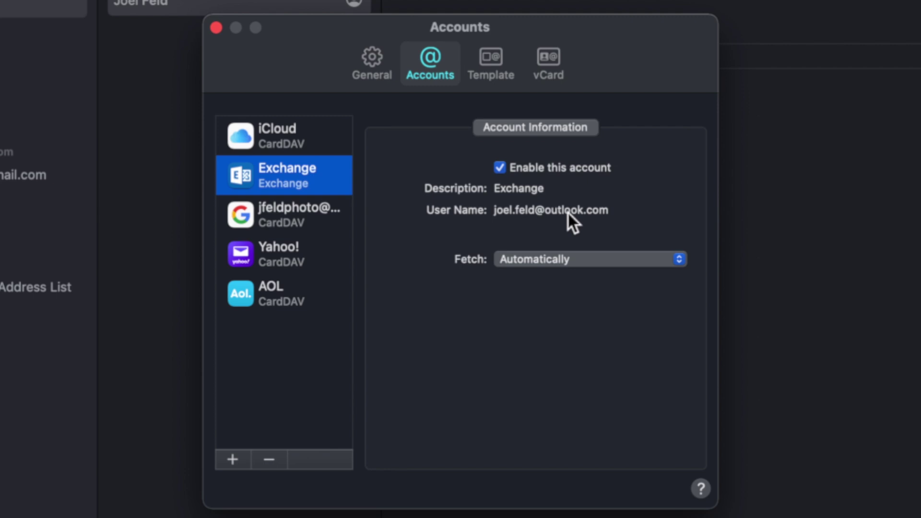
{"action": "left_click", "coordinate": [285, 213]}
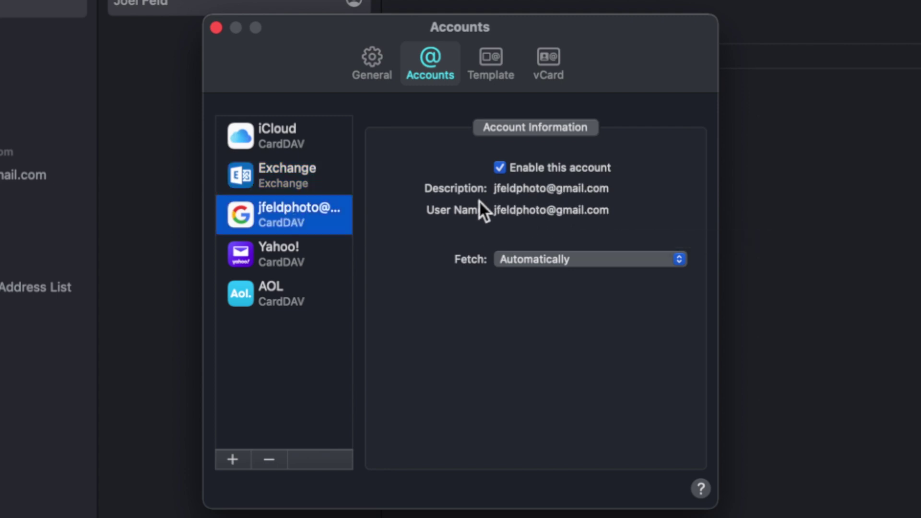
{"action": "left_click", "coordinate": [292, 252]}
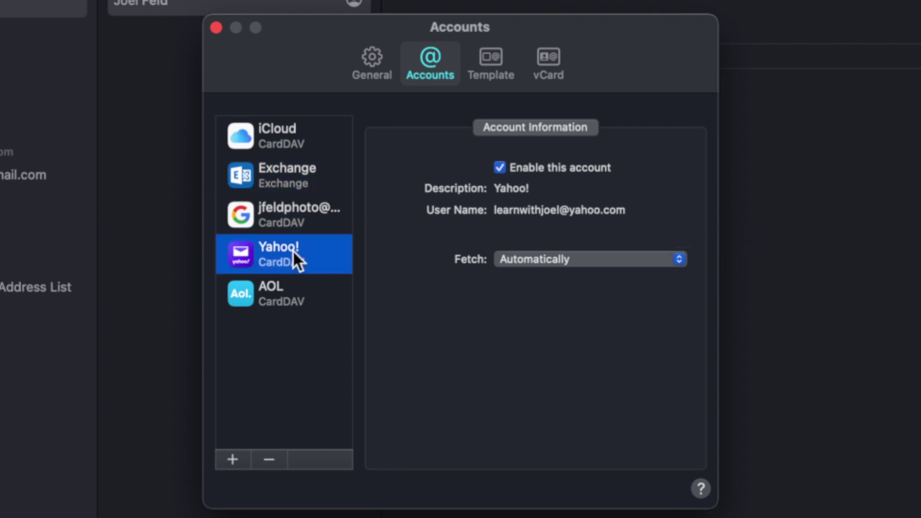
{"action": "left_click", "coordinate": [292, 287]}
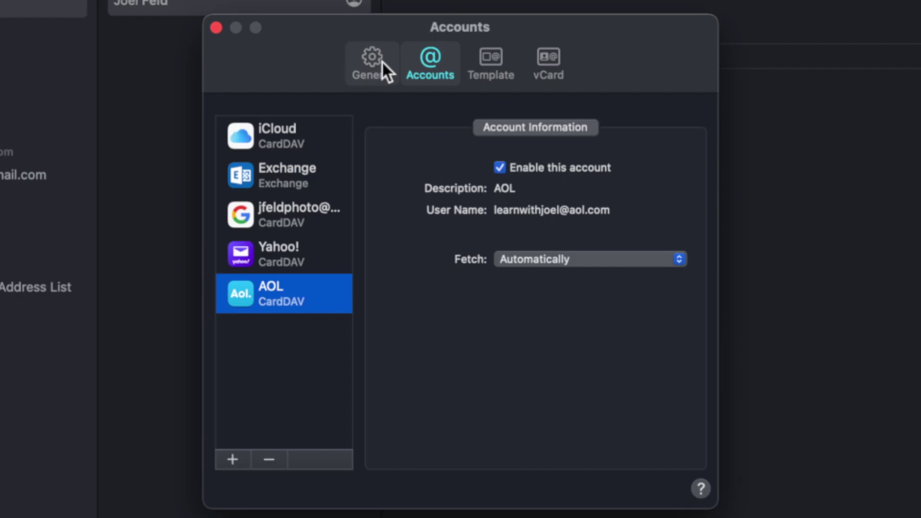
Choose iCloud as the default account in the general preferences
{"action": "left_click", "coordinate": [382, 62]}
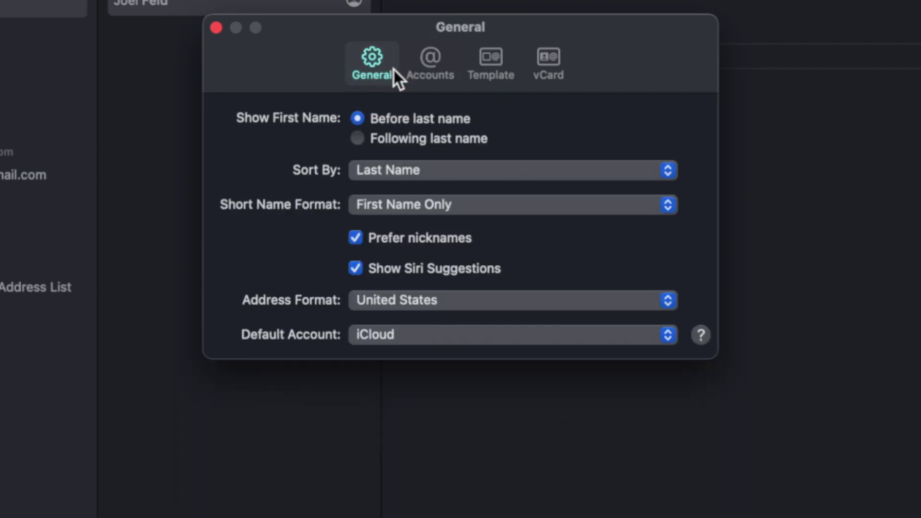
{"action": "left_click", "coordinate": [416, 338]}
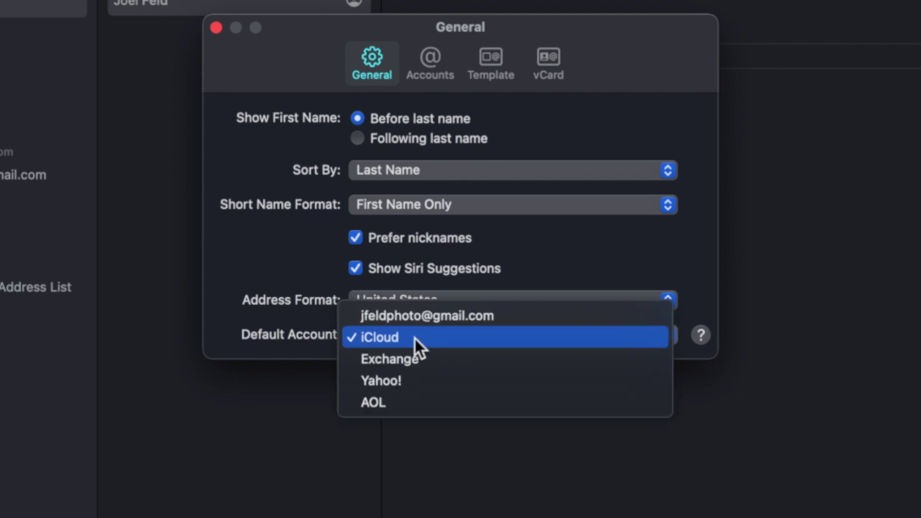
{"action": "left_click", "coordinate": [354, 335]}
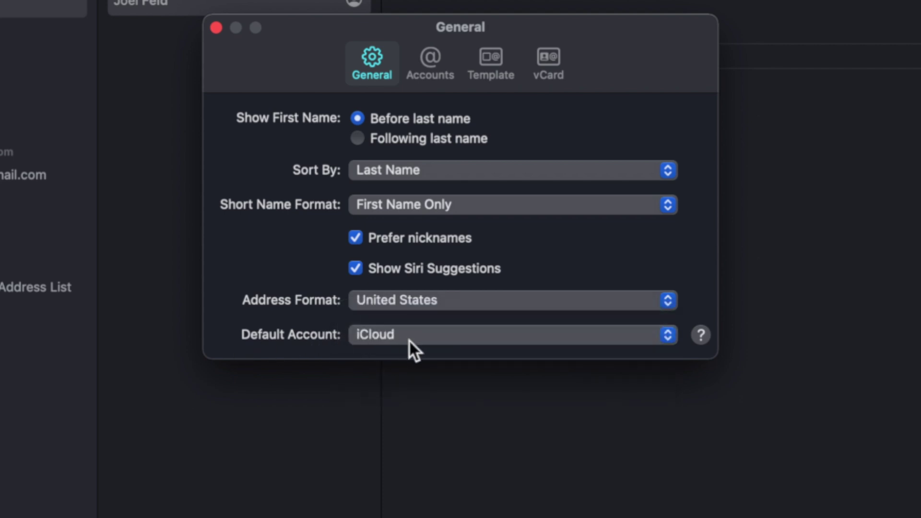
{"action": "left_click", "coordinate": [412, 339]}
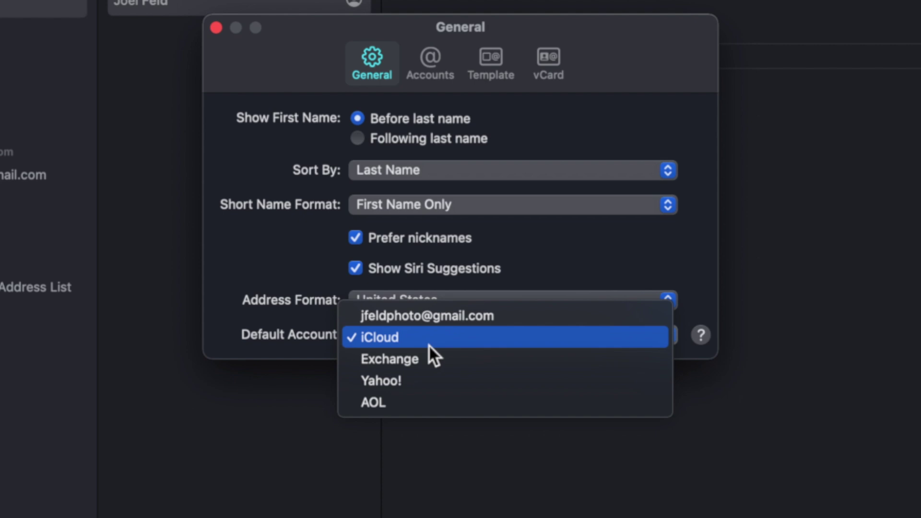
{"action": "left_click", "coordinate": [298, 344]}
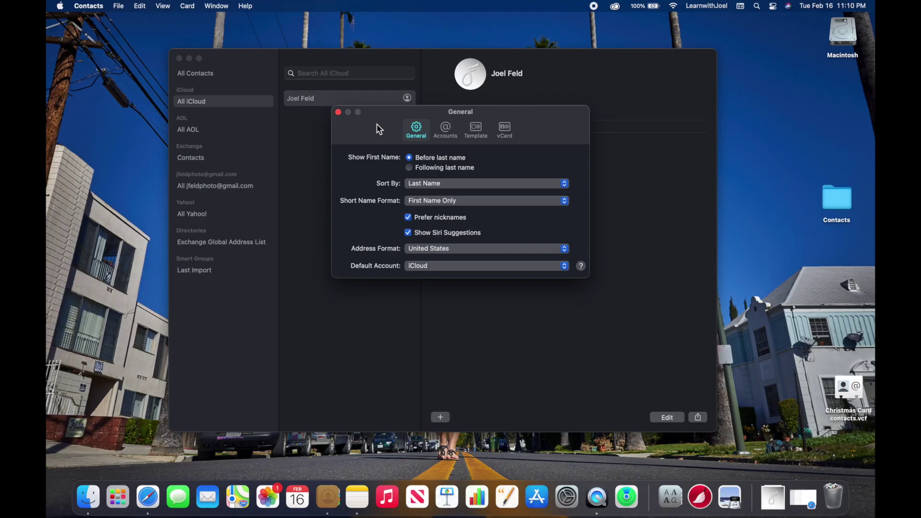
Move the preferences and contacts windows apart, then create a new contact card with the person's first and last name
{"action": "left_click_drag", "start_coordinate": [377, 123], "coordinate": [92, 77]}
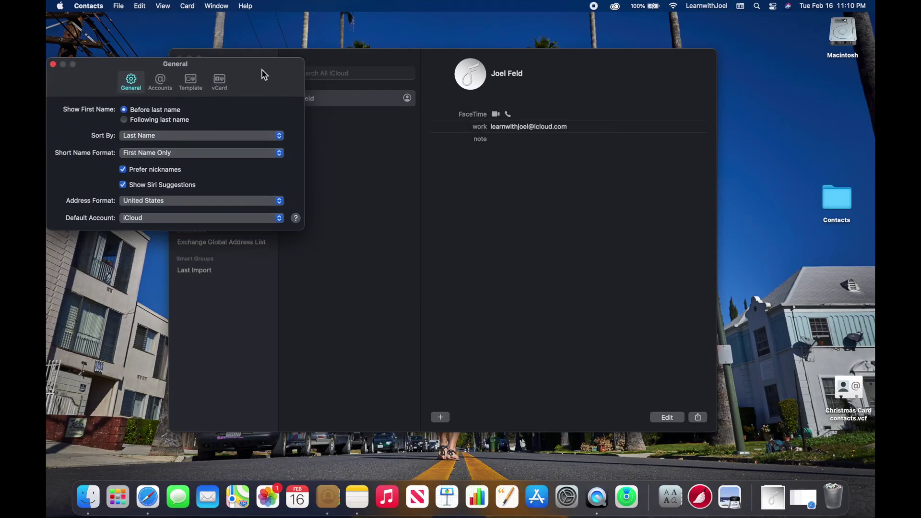
{"action": "left_click_drag", "start_coordinate": [260, 55], "coordinate": [310, 42]}
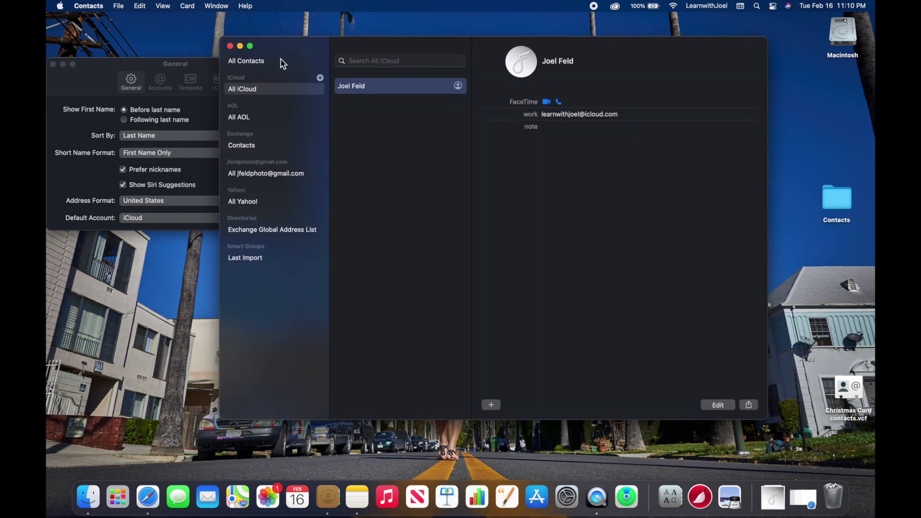
{"action": "left_click", "coordinate": [118, 6]}
{"action": "left_click", "coordinate": [120, 5]}
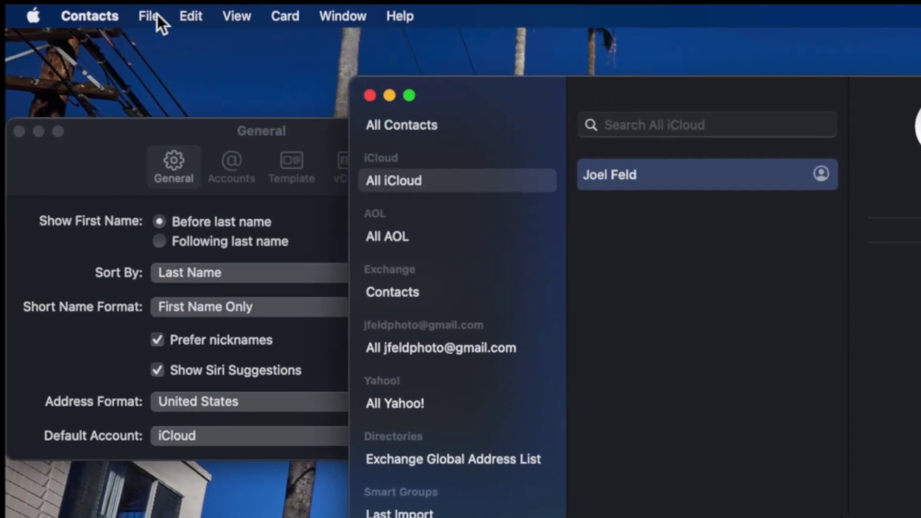
{"action": "left_click", "coordinate": [121, 4]}
{"action": "left_click", "coordinate": [171, 38]}
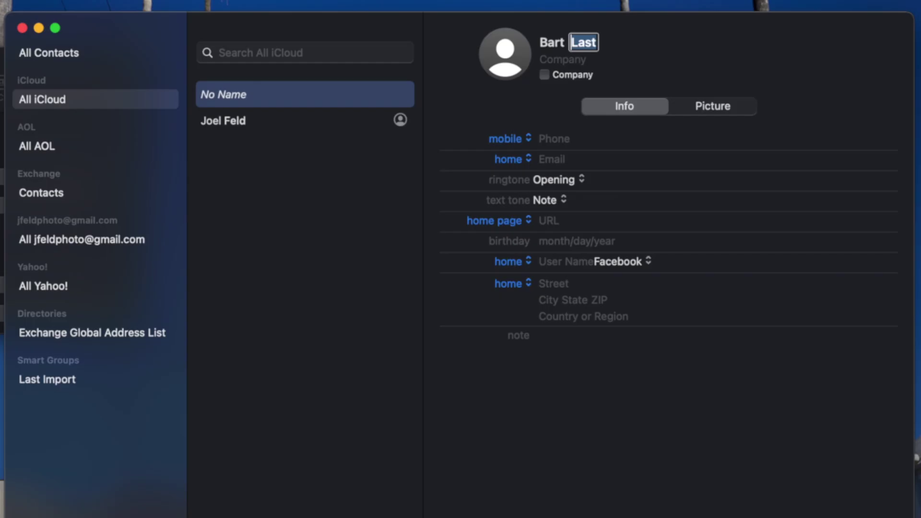
{"action": "type", "text": "Sampson"}
{"action": "key", "text": "Tab"}
{"action": "key", "text": "Tab"}
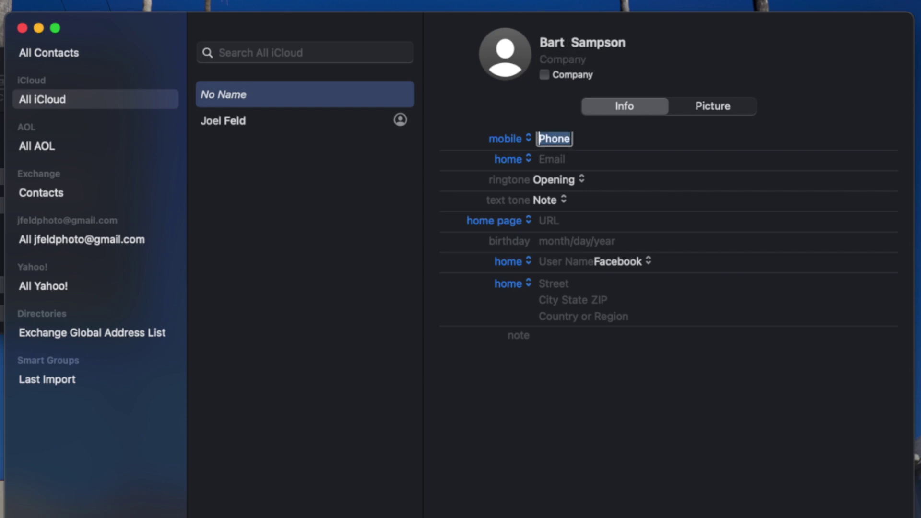
Fill in the new contact's mobile phone number and insert the missing digit
{"action": "type", "text": "1234"}
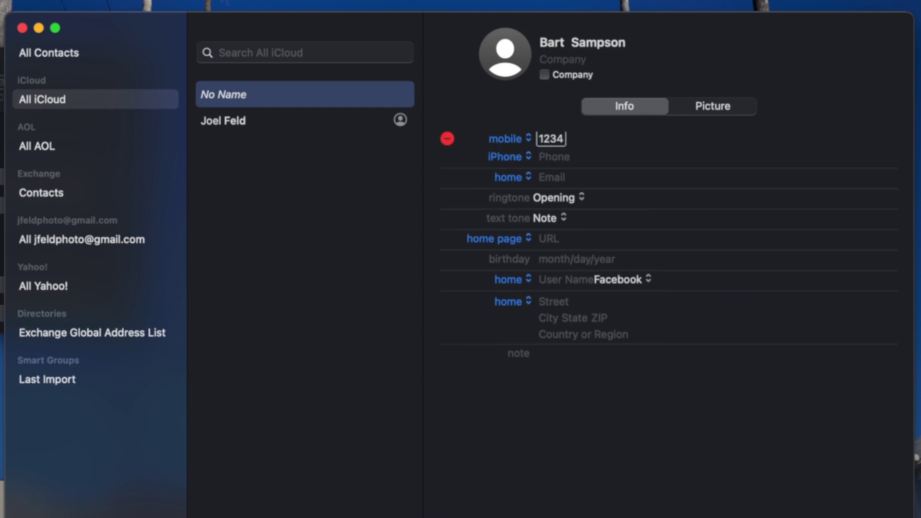
{"action": "type", "text": "578988"}
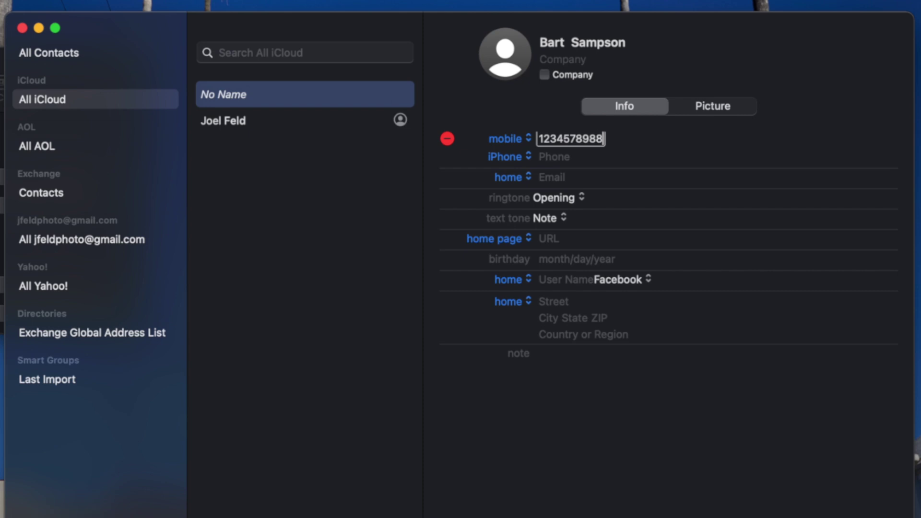
{"action": "left_click", "coordinate": [657, 169]}
{"action": "left_click", "coordinate": [619, 140]}
{"action": "type", "text": "0"}
Fill in the new contact's home e-mail address
{"action": "left_click", "coordinate": [561, 179]}
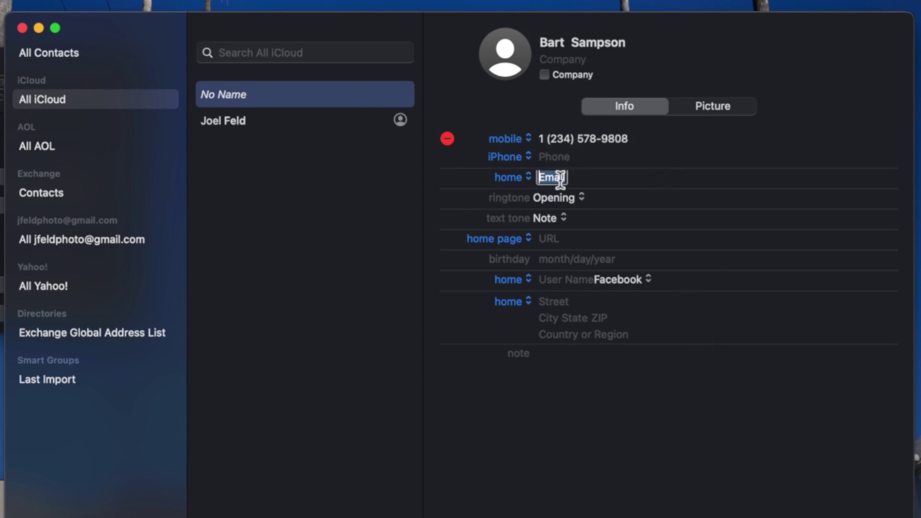
{"action": "type", "text": "bar"}
{"action": "type", "text": "tman@somet"}
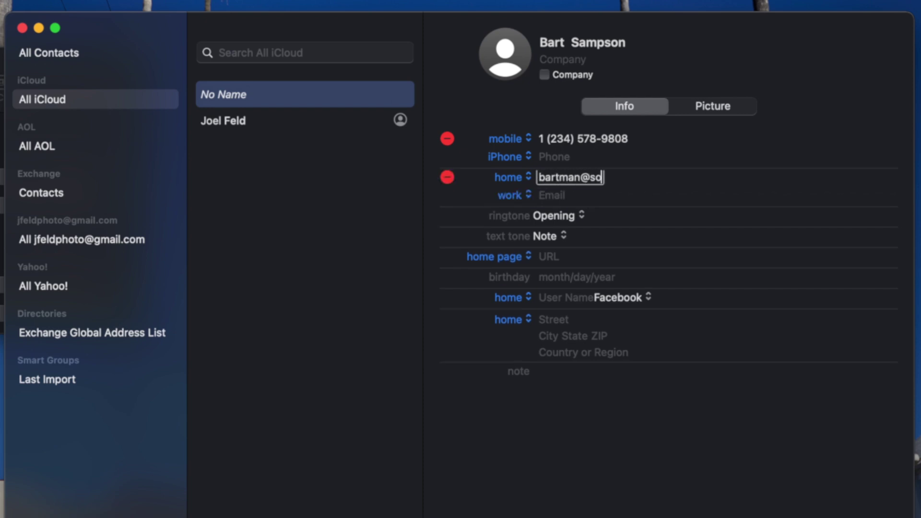
{"action": "type", "text": "hing.com"}
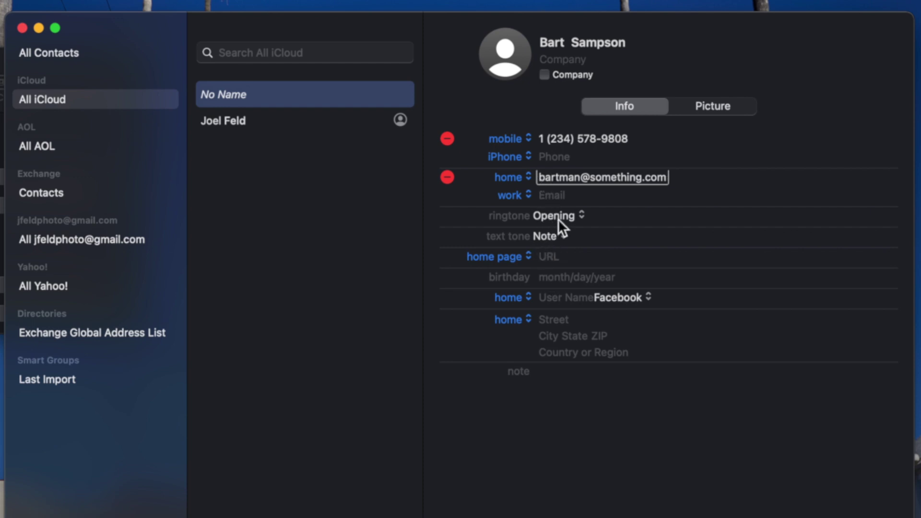
{"action": "left_click", "coordinate": [527, 257]}
{"action": "left_click", "coordinate": [526, 258]}
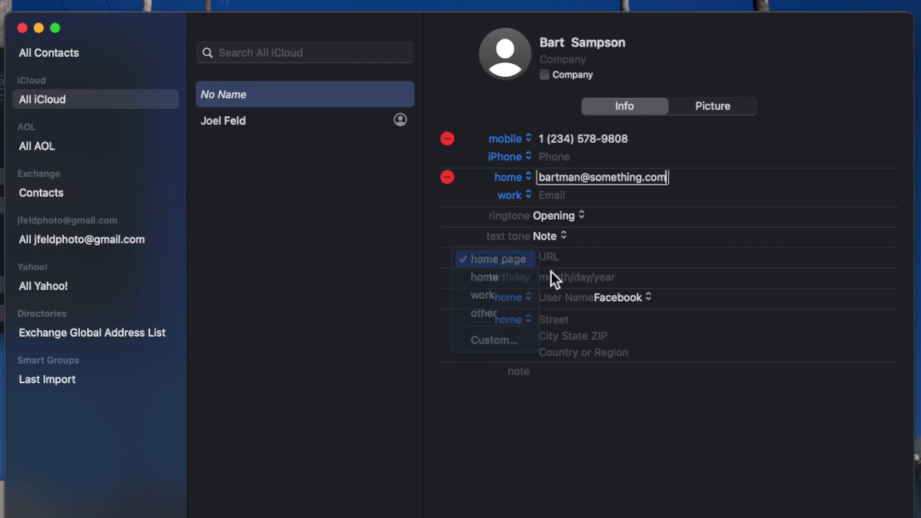
{"action": "left_click", "coordinate": [550, 279]}
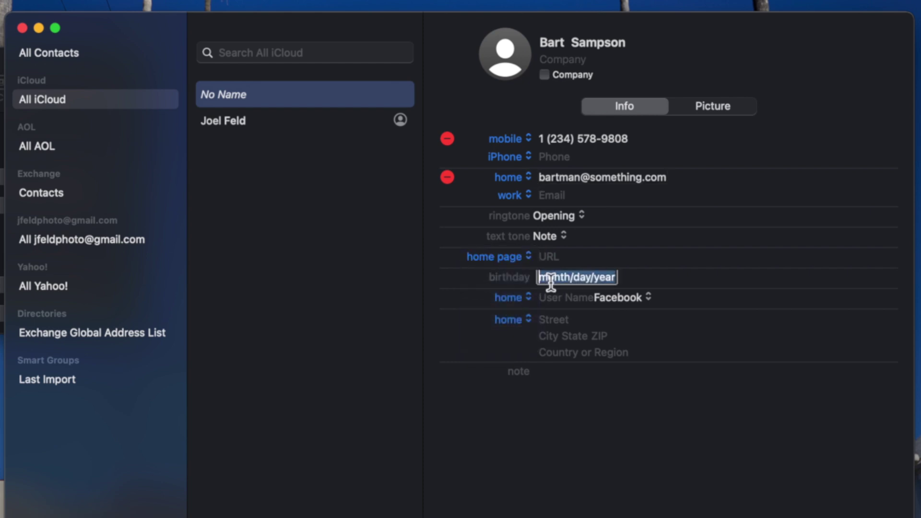
{"action": "left_click", "coordinate": [633, 298]}
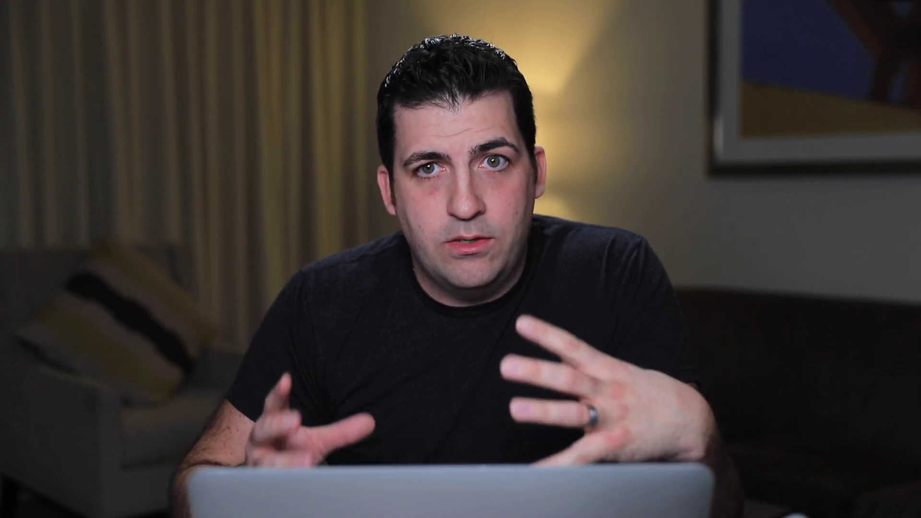
Examine the Defaults, Camera and Photos sources for the contact's profile picture, and close the picker without choosing an image
{"action": "left_click", "coordinate": [718, 106]}
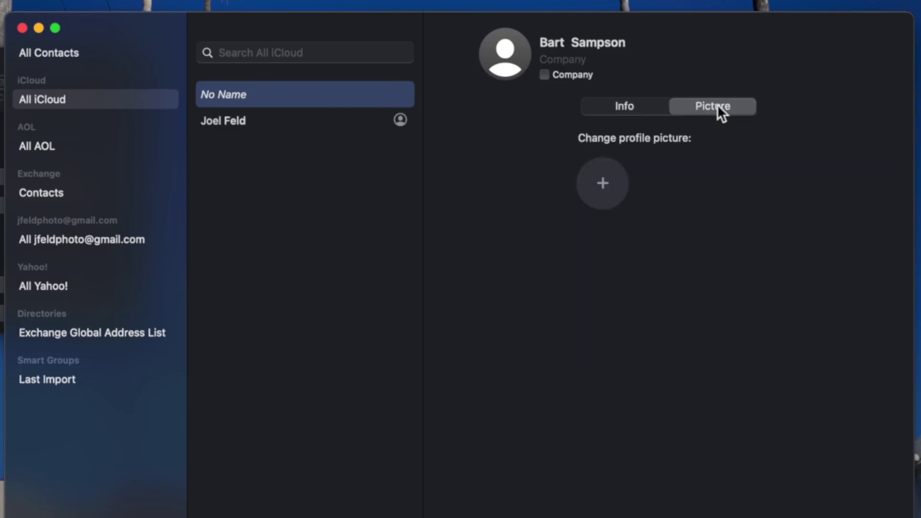
{"action": "left_click", "coordinate": [606, 187]}
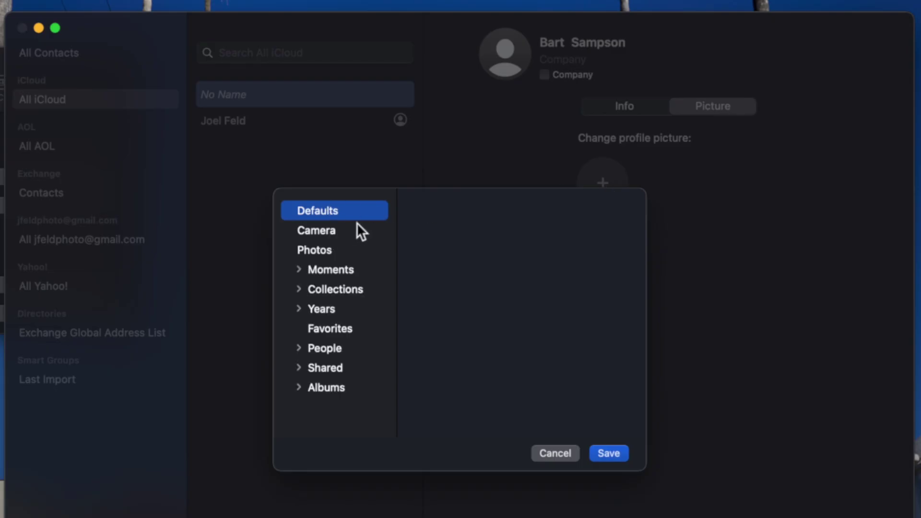
{"action": "scroll", "coordinate": [482, 279], "scroll_direction": "down", "scroll_amount": 3}
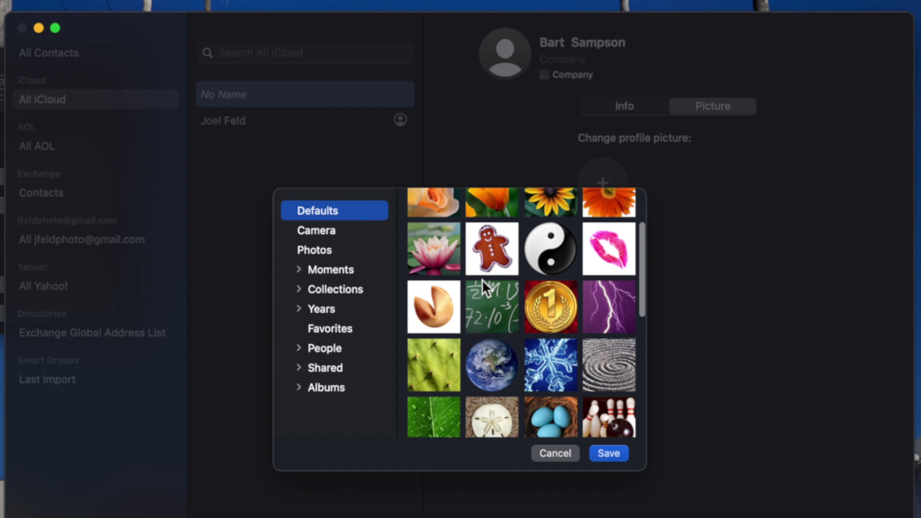
{"action": "left_click", "coordinate": [323, 232]}
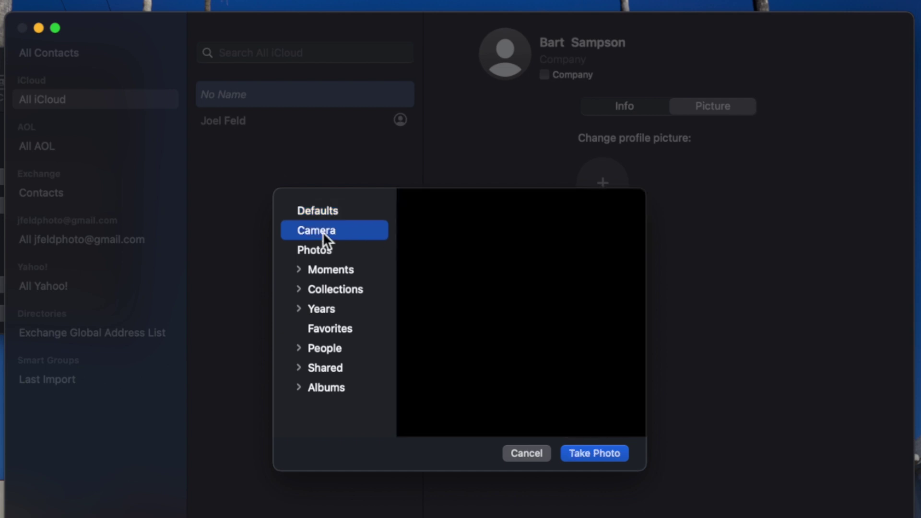
{"action": "left_click", "coordinate": [324, 250]}
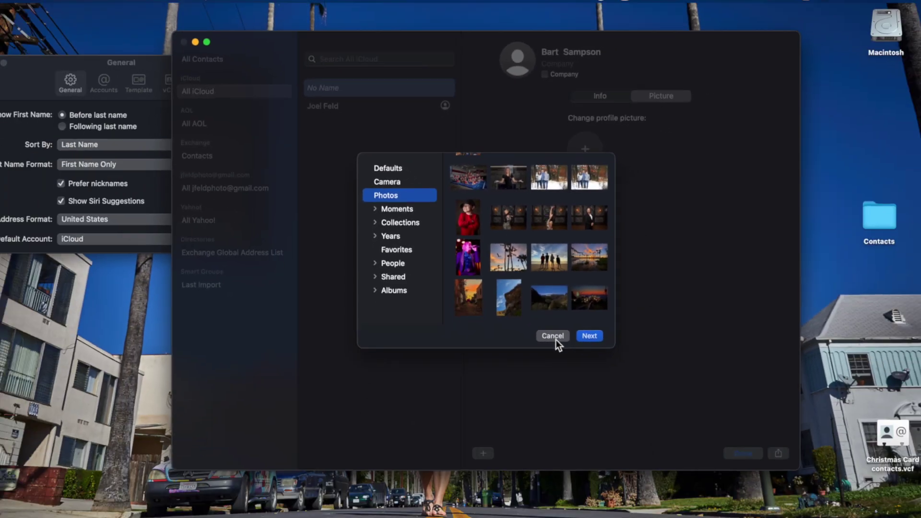
{"action": "left_click", "coordinate": [556, 453]}
Add Bart.png from the desktop's Contacts folder as the new contact's profile picture and finish editing the card
{"action": "double_click", "coordinate": [845, 200]}
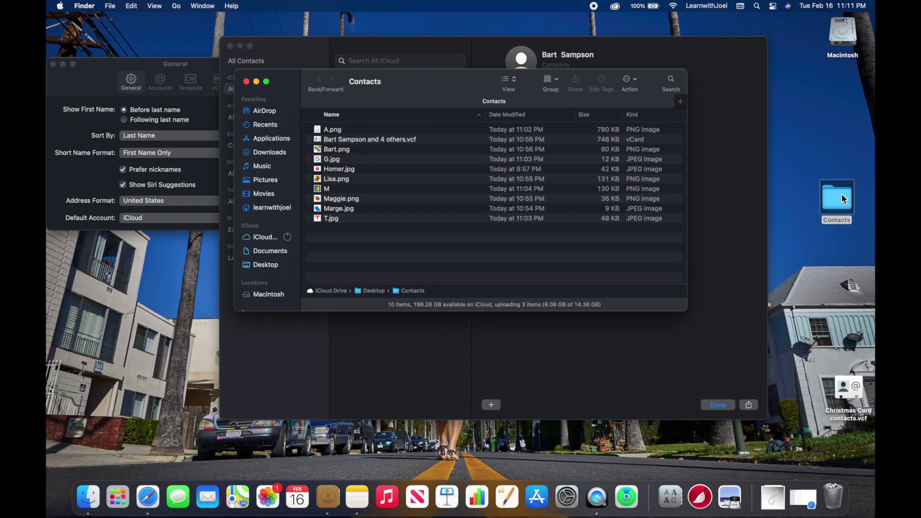
{"action": "left_click_drag", "start_coordinate": [411, 89], "coordinate": [506, 263]}
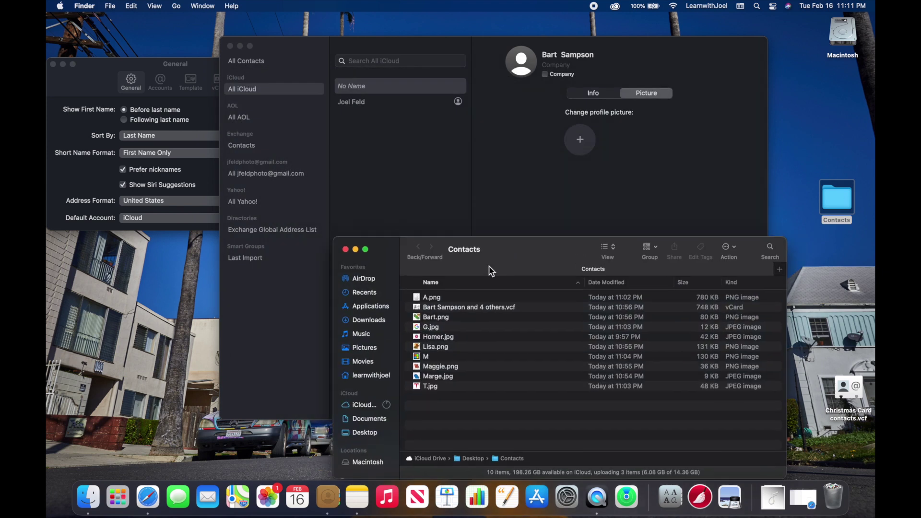
{"action": "left_click_drag", "start_coordinate": [445, 322], "coordinate": [508, 54]}
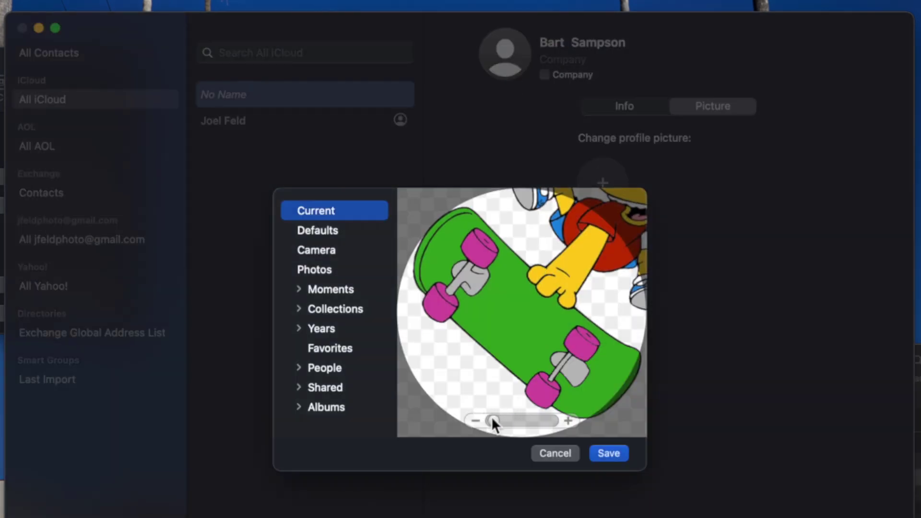
{"action": "left_click", "coordinate": [608, 453]}
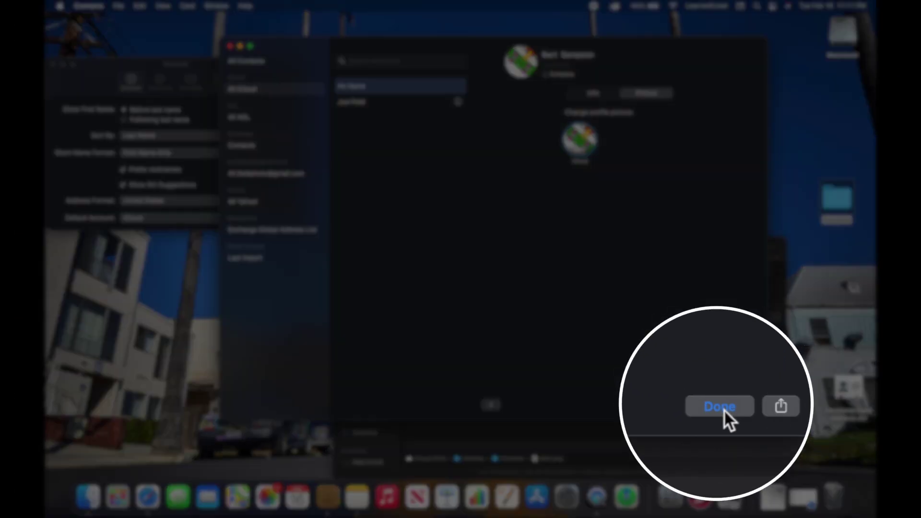
{"action": "left_click", "coordinate": [724, 408]}
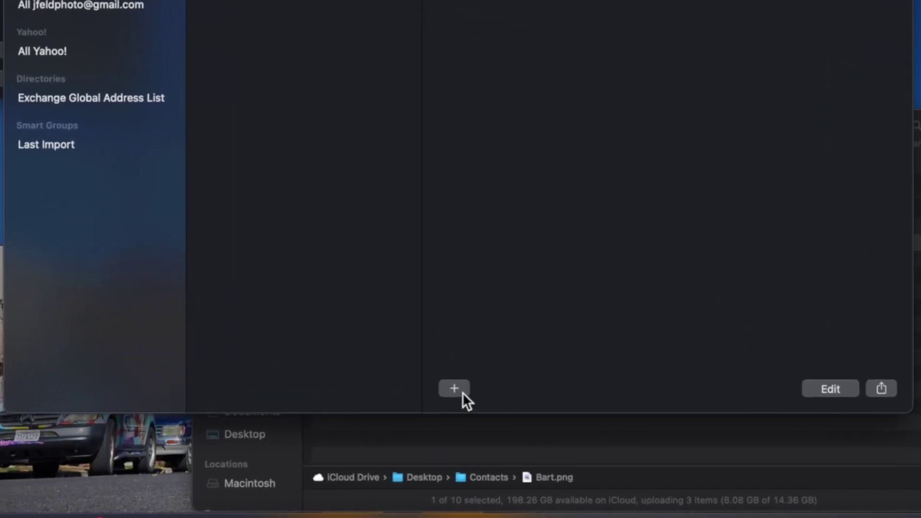
{"action": "left_click", "coordinate": [464, 394]}
{"action": "left_click", "coordinate": [487, 416]}
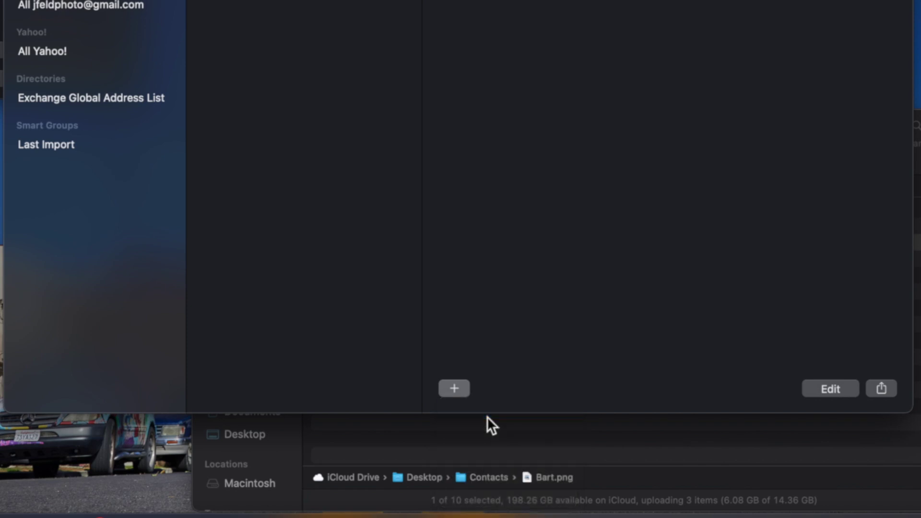
Create another iCloud contact and fill in the contact's first and last name
{"action": "type", "text": "Home"}
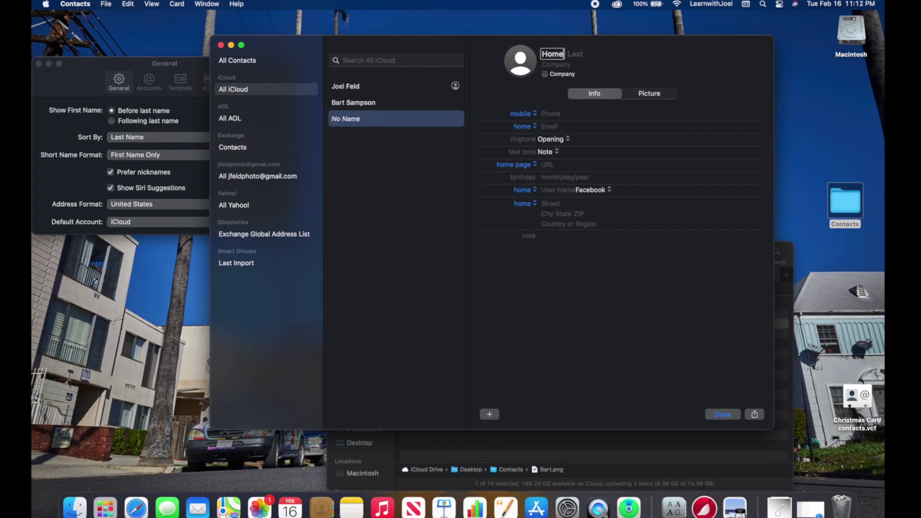
{"action": "type", "text": "r"}
{"action": "key", "text": "Tab"}
{"action": "type", "text": "Sampson"}
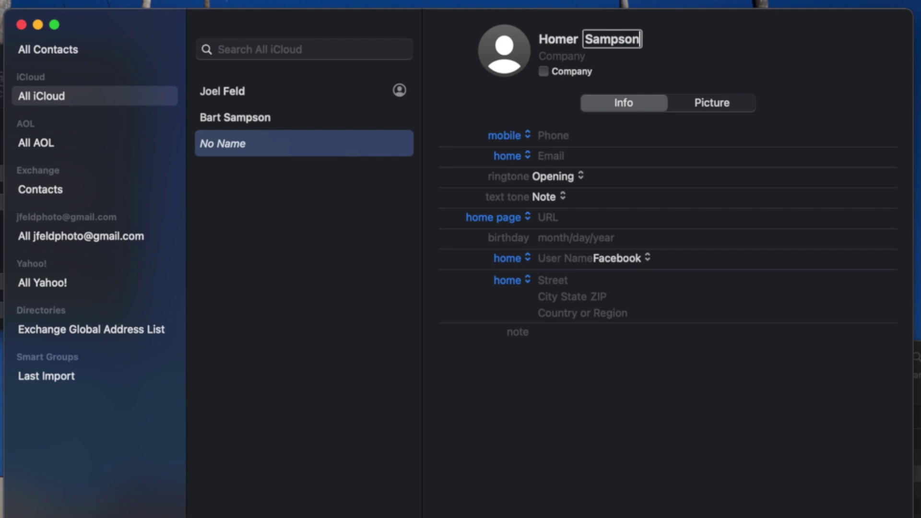
Fill in the new contact's mobile phone number and correct its last digits
{"action": "key", "text": "Tab"}
{"action": "key", "text": "Tab"}
{"action": "key", "text": "Tab"}
{"action": "key", "text": "shift+Tab"}
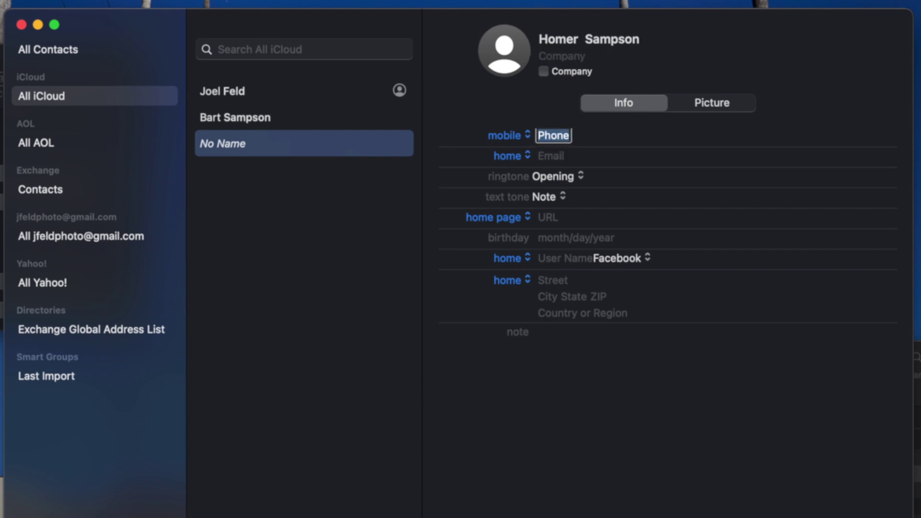
{"action": "type", "text": "123456782349"}
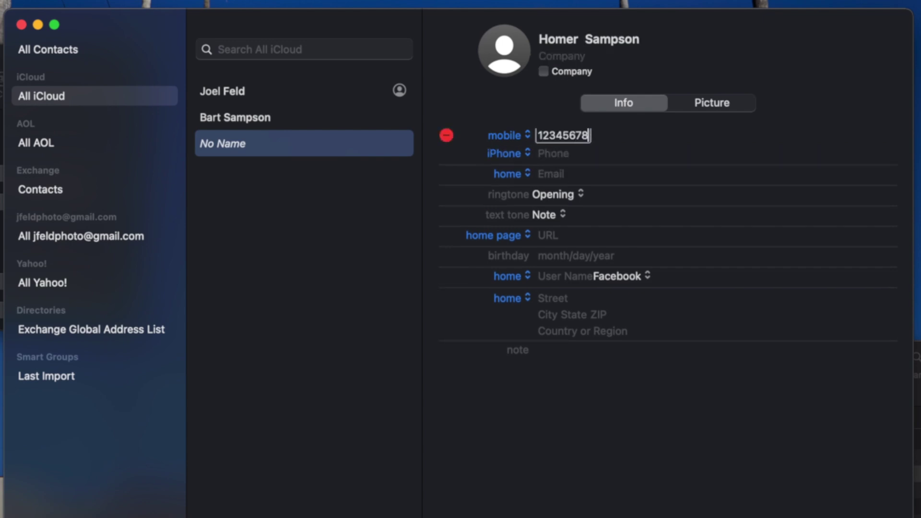
{"action": "key", "text": "Tab"}
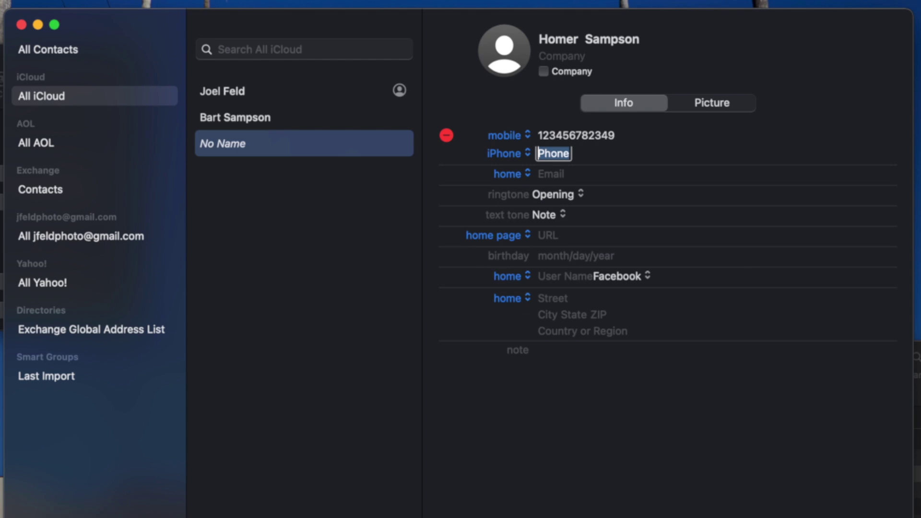
{"action": "left_click", "coordinate": [602, 138]}
{"action": "key", "text": "BackSpace"}
{"action": "key", "text": "BackSpace"}
{"action": "key", "text": "Right"}
{"action": "type", "text": "1"}
{"action": "key", "text": "Return"}
Fill in the contact's home e-mail address, correcting its user part, and save Homer.jpg from the Contacts folder as the profile picture
{"action": "left_click", "coordinate": [552, 174]}
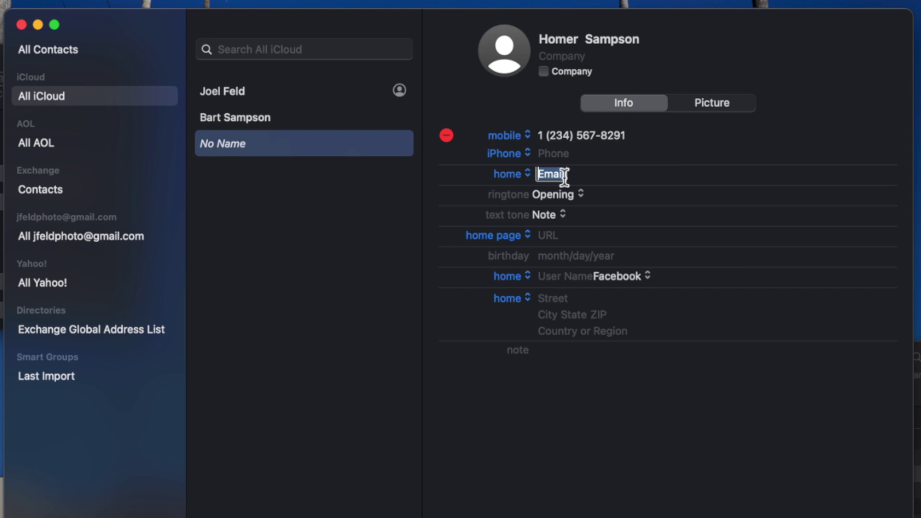
{"action": "type", "text": "homer@somethin"}
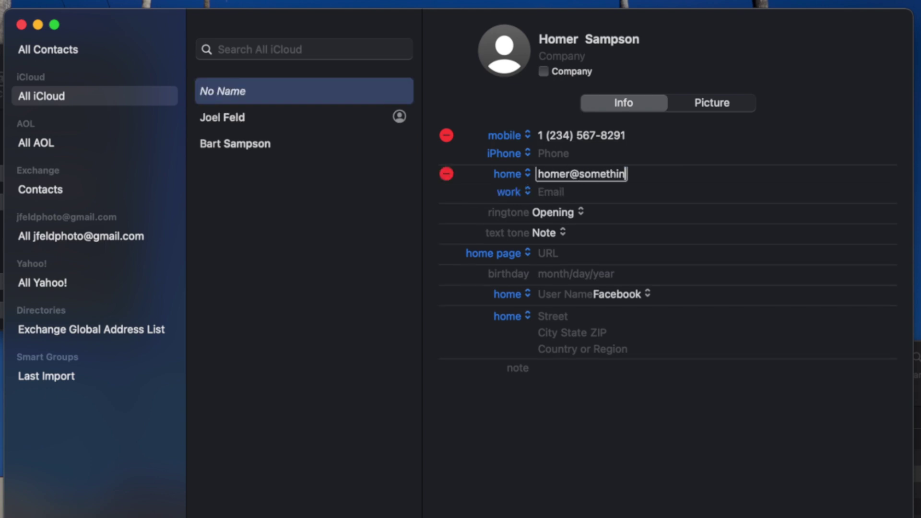
{"action": "type", "text": "g.com"}
{"action": "double_click", "coordinate": [555, 175]}
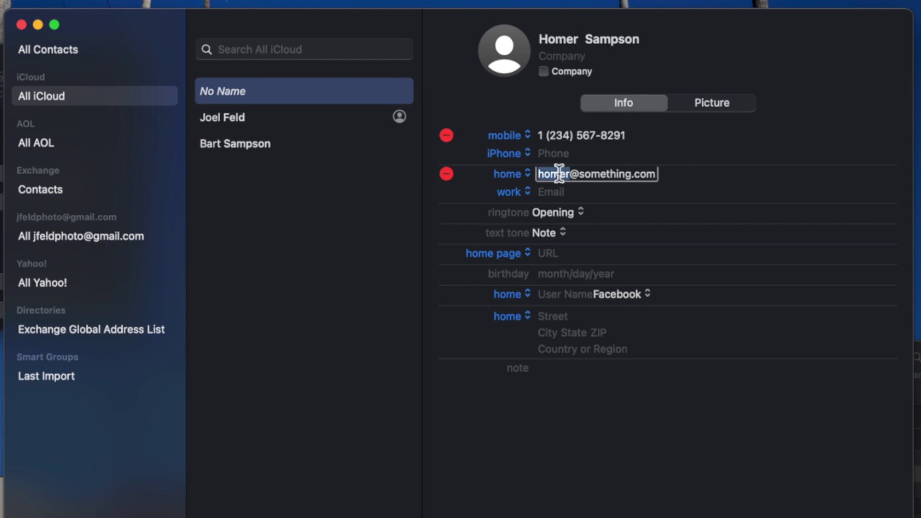
{"action": "type", "text": "dh"}
{"action": "type", "text": "u"}
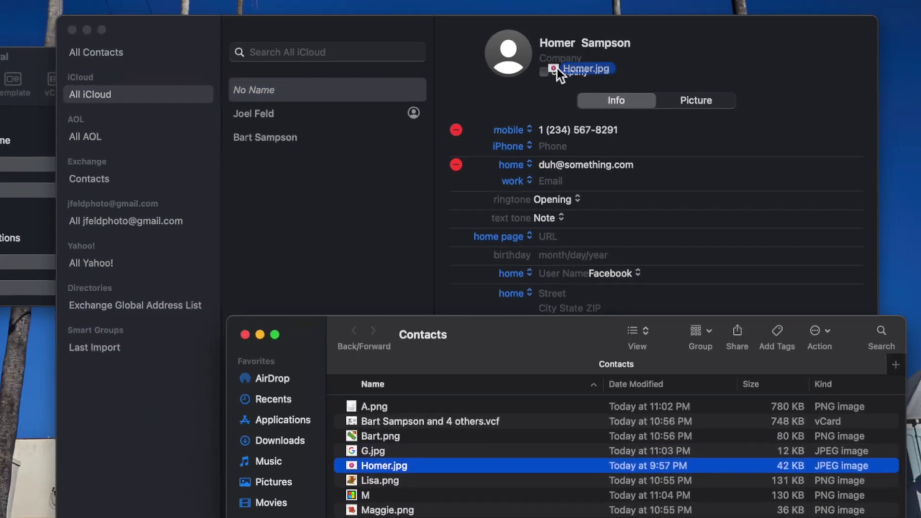
{"action": "left_click_drag", "start_coordinate": [557, 68], "coordinate": [513, 53]}
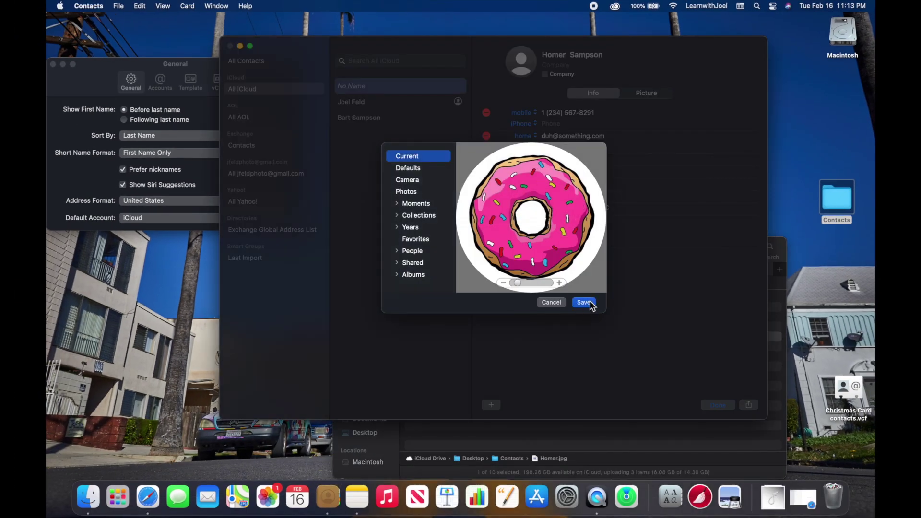
{"action": "left_click", "coordinate": [583, 303]}
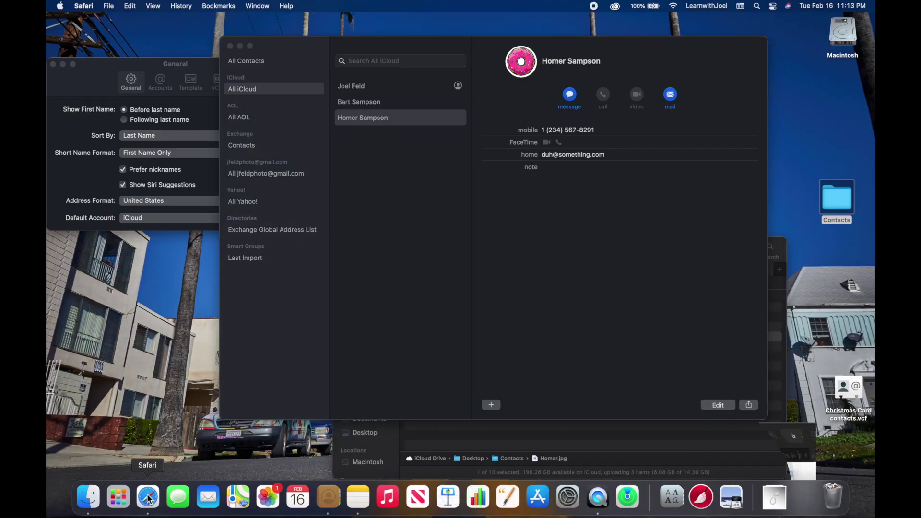
Switch to Safari, open Contacts at icloud.com and view the cards of the two contacts created on the Mac
{"action": "left_click", "coordinate": [151, 497]}
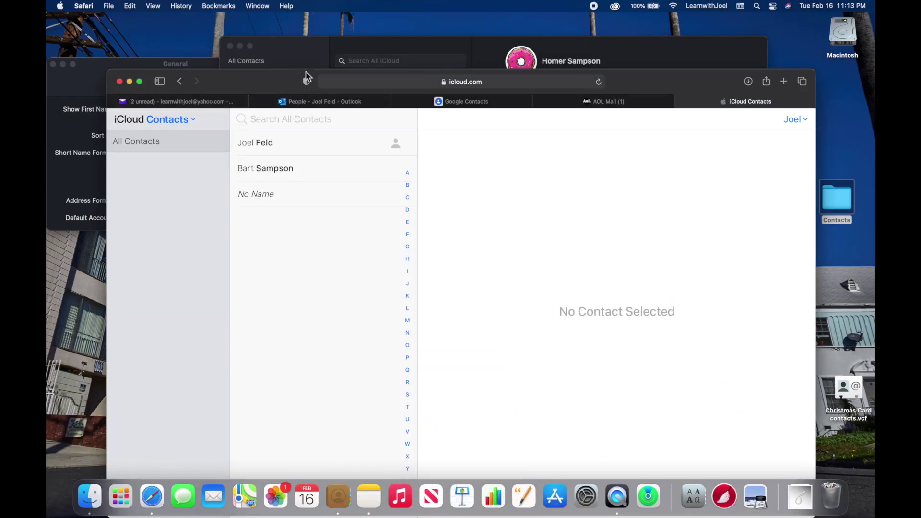
{"action": "left_click_drag", "start_coordinate": [670, 73], "coordinate": [662, 33]}
{"action": "left_click", "coordinate": [525, 45]}
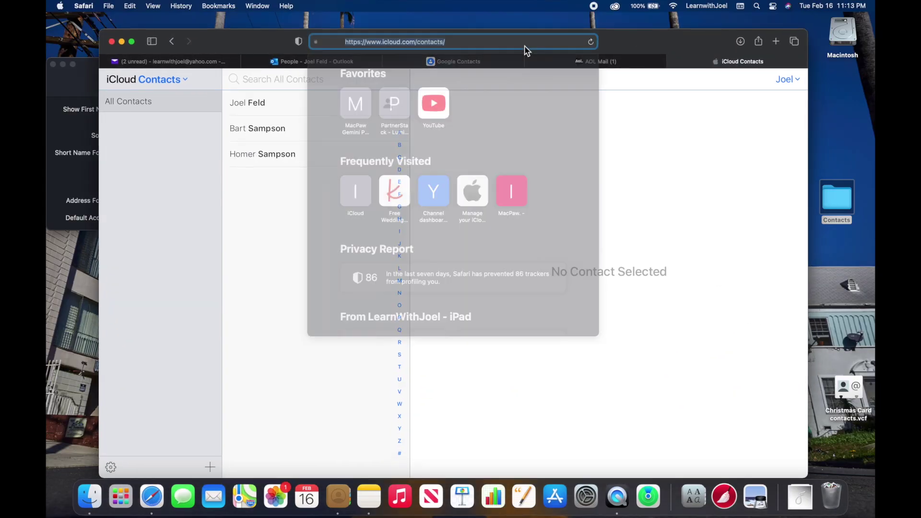
{"action": "type", "text": "icloud.com"}
{"action": "key", "text": "Return"}
{"action": "mouse_move", "coordinate": [326, 68]}
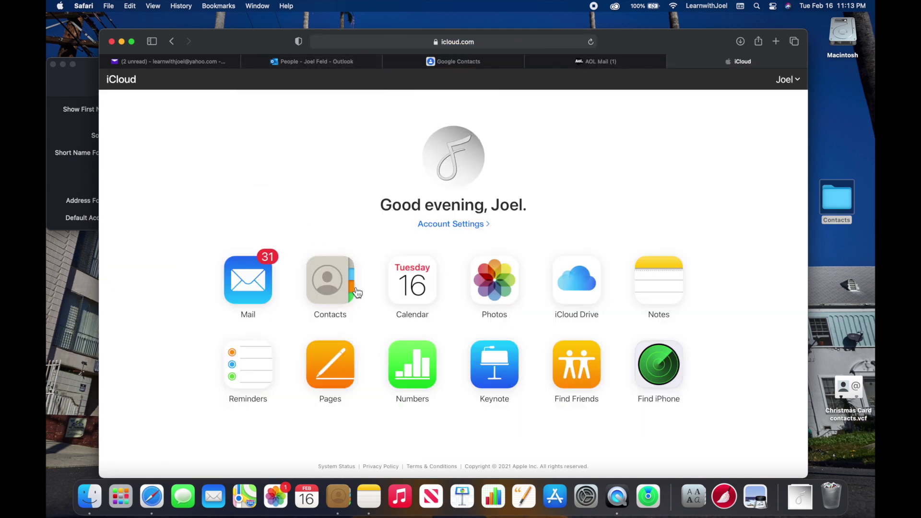
{"action": "left_click", "coordinate": [354, 288]}
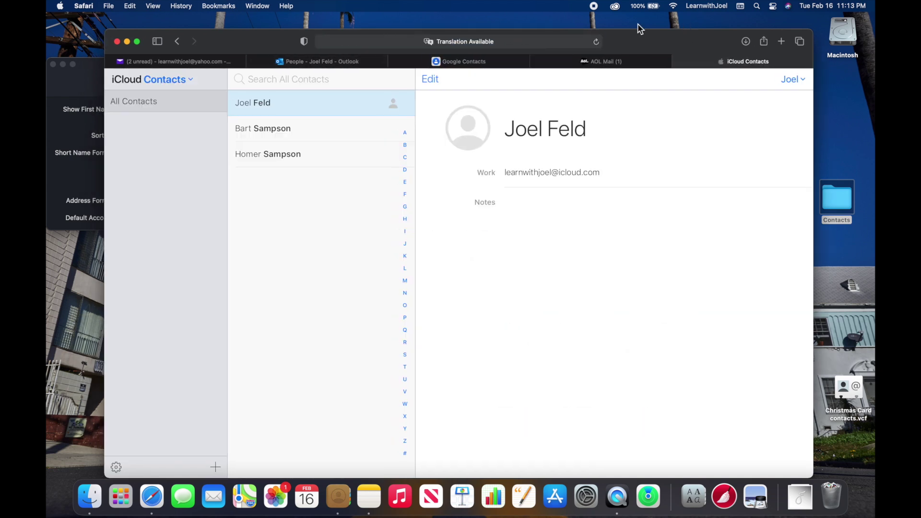
{"action": "left_click", "coordinate": [298, 132]}
{"action": "left_click", "coordinate": [298, 149]}
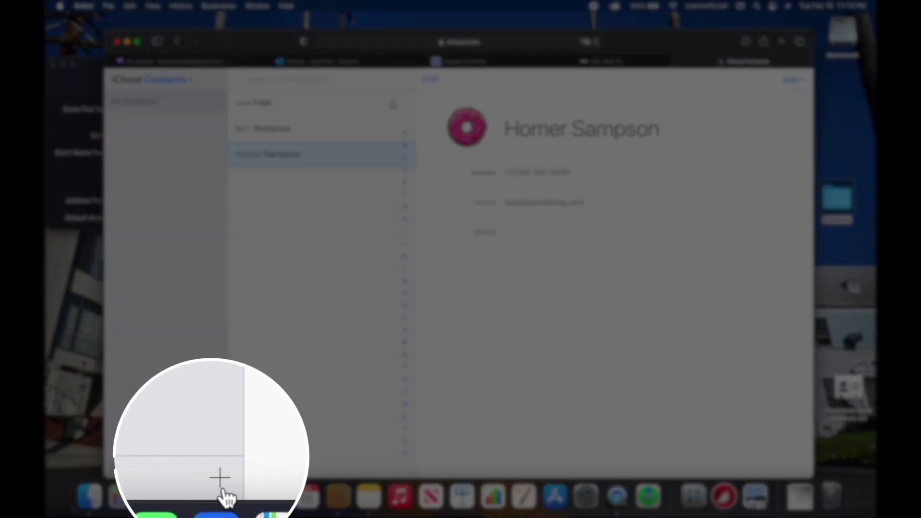
Create a new contact in iCloud Contacts with the contact's first and last name and save it
{"action": "left_click", "coordinate": [215, 467]}
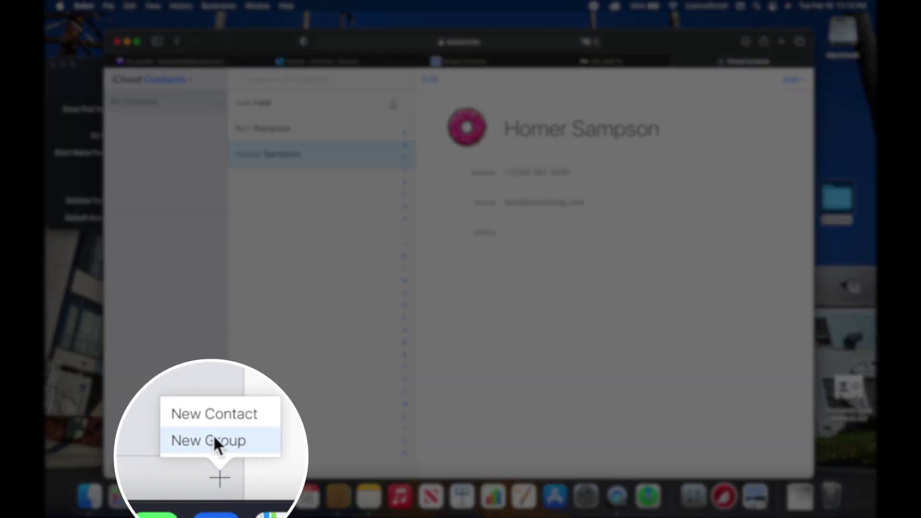
{"action": "left_click", "coordinate": [216, 417]}
{"action": "type", "text": "Marge"}
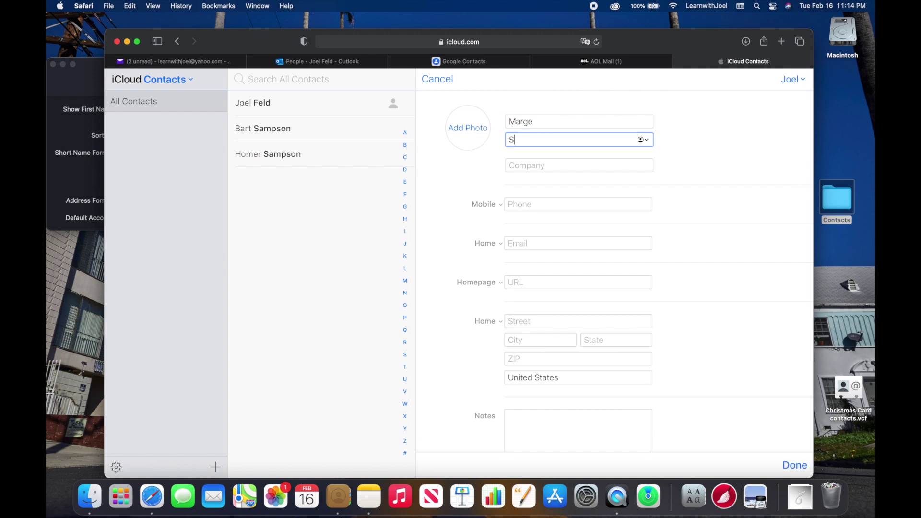
{"action": "type", "text": "Samsp"}
{"action": "key", "text": "BackSpace"}
{"action": "key", "text": "BackSpace"}
{"action": "type", "text": "pson"}
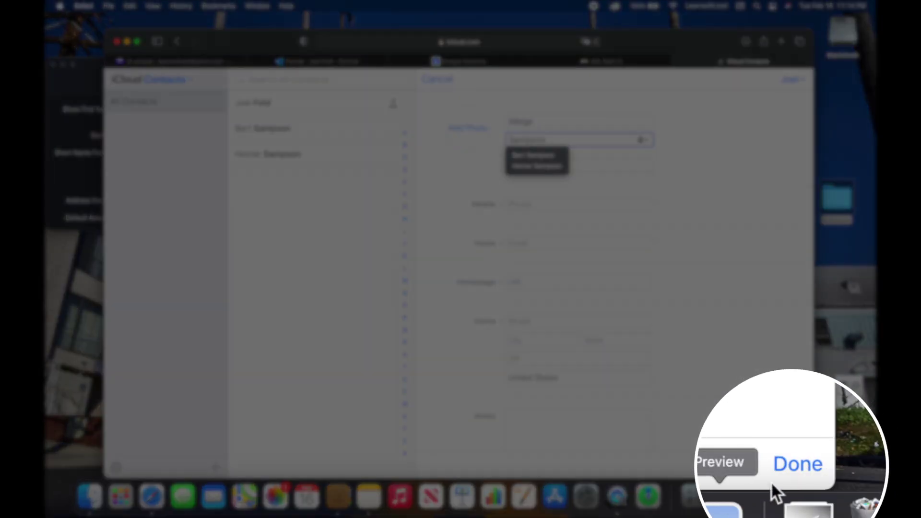
{"action": "left_click", "coordinate": [792, 79]}
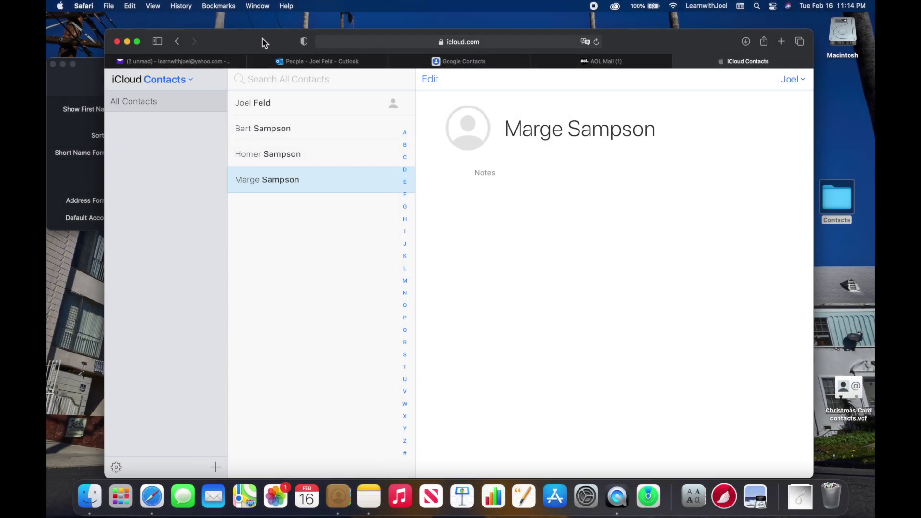
Switch to the Mac Contacts app and view the card of the contact created on icloud.com
{"action": "left_click_drag", "start_coordinate": [263, 79], "coordinate": [257, 223]}
{"action": "left_click", "coordinate": [298, 47]}
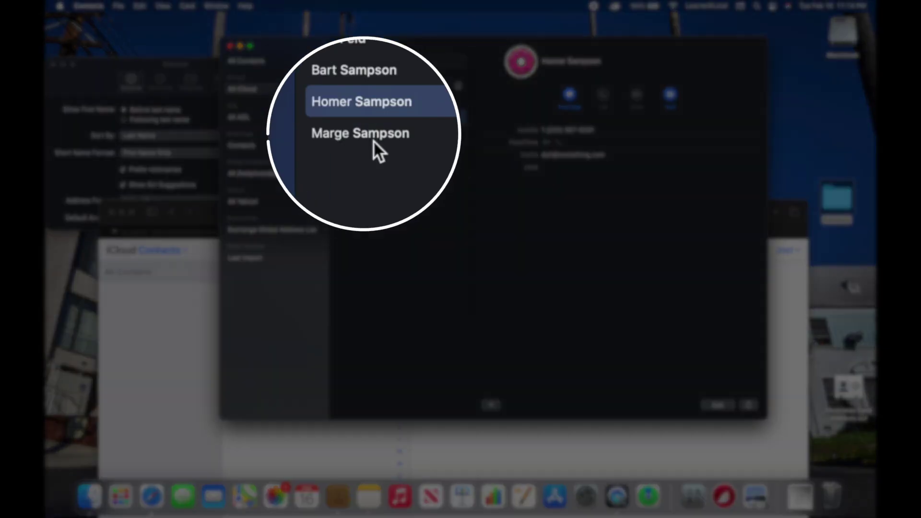
{"action": "left_click", "coordinate": [374, 140]}
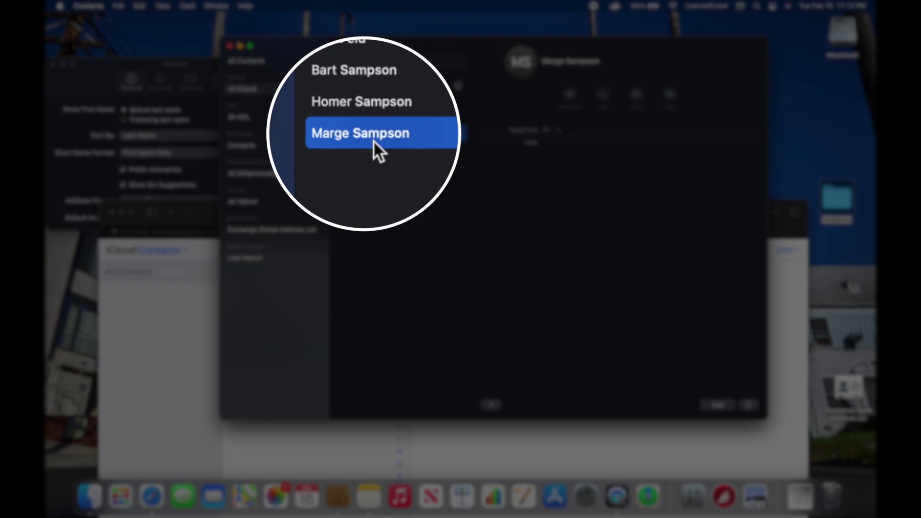
Minimize Safari and save Marge.jpg from the Finder's Contacts folder as the selected contact's profile picture
{"action": "left_click", "coordinate": [793, 234]}
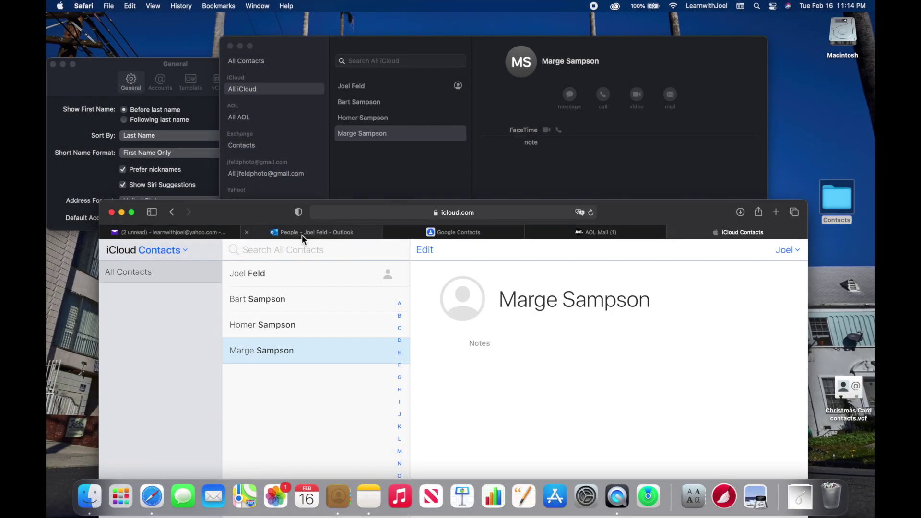
{"action": "left_click", "coordinate": [122, 213]}
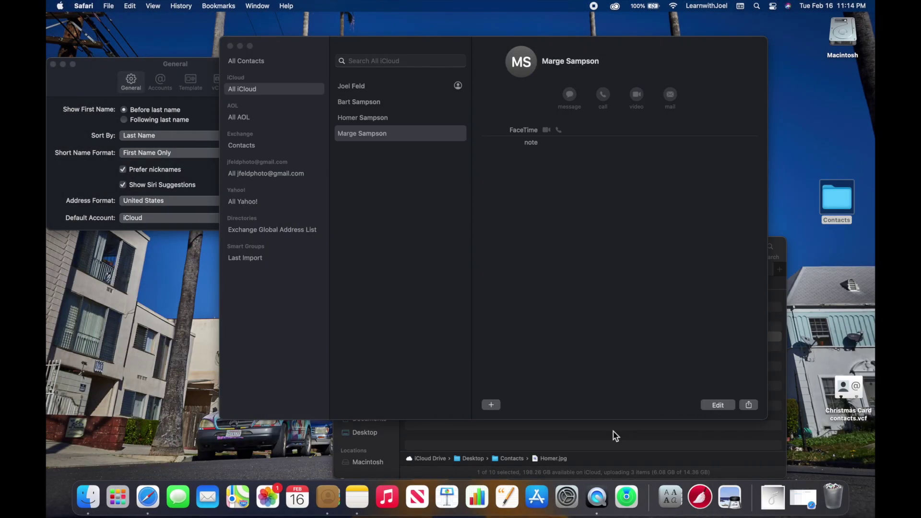
{"action": "left_click", "coordinate": [616, 439]}
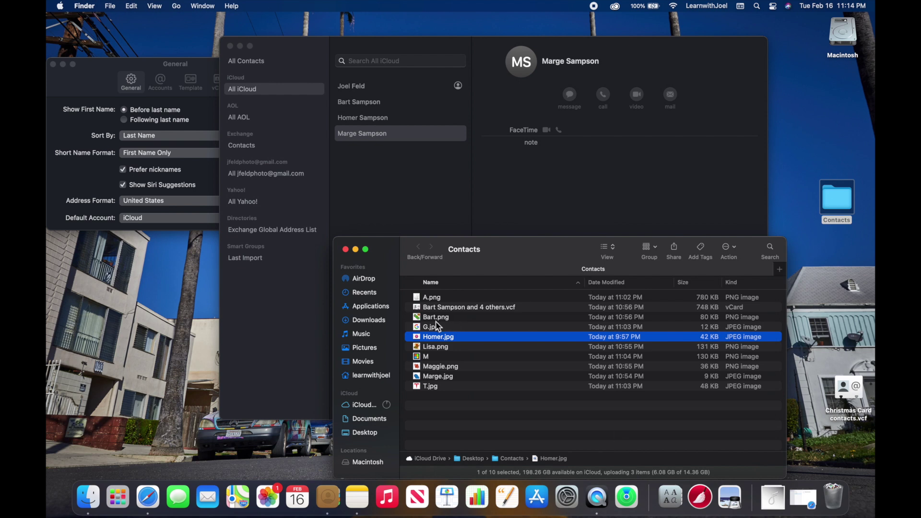
{"action": "left_click", "coordinate": [437, 376]}
{"action": "left_click_drag", "start_coordinate": [437, 376], "coordinate": [522, 61]}
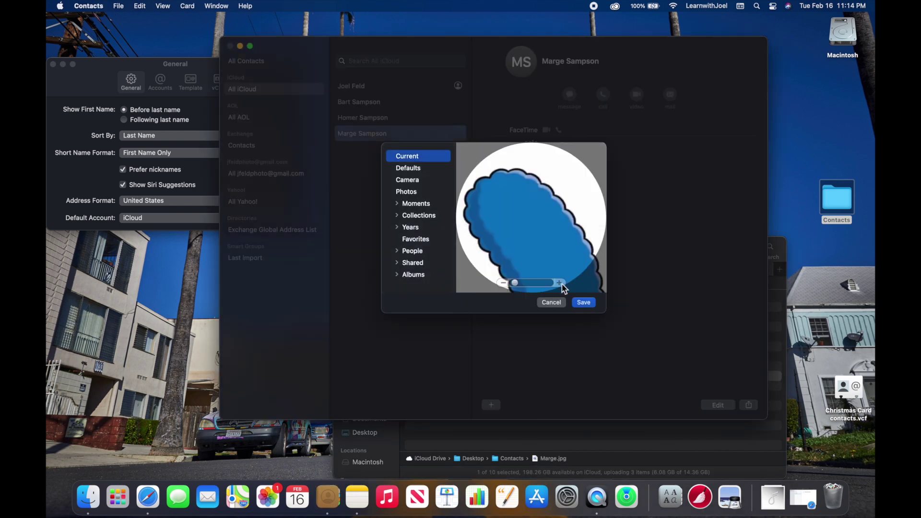
{"action": "left_click", "coordinate": [578, 302]}
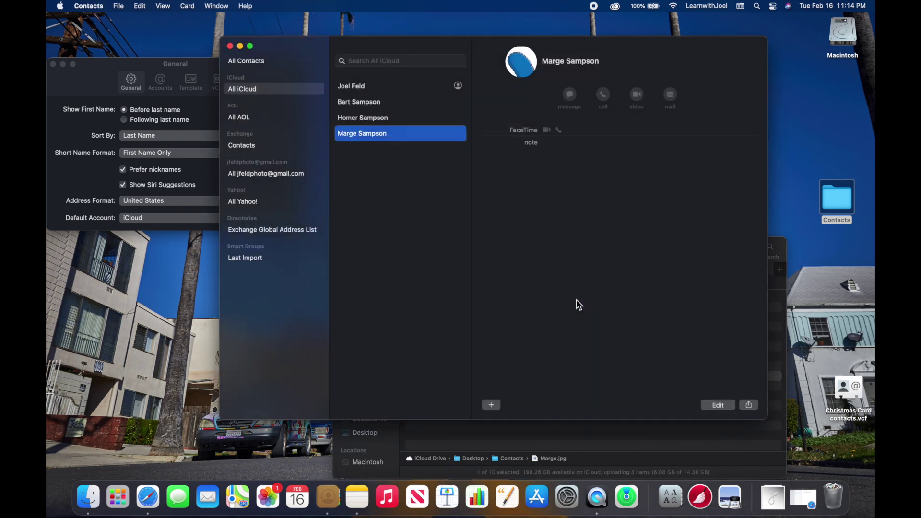
Fill in the selected contact's mobile phone number and home e-mail address, and finish editing the card
{"action": "left_click", "coordinate": [723, 405]}
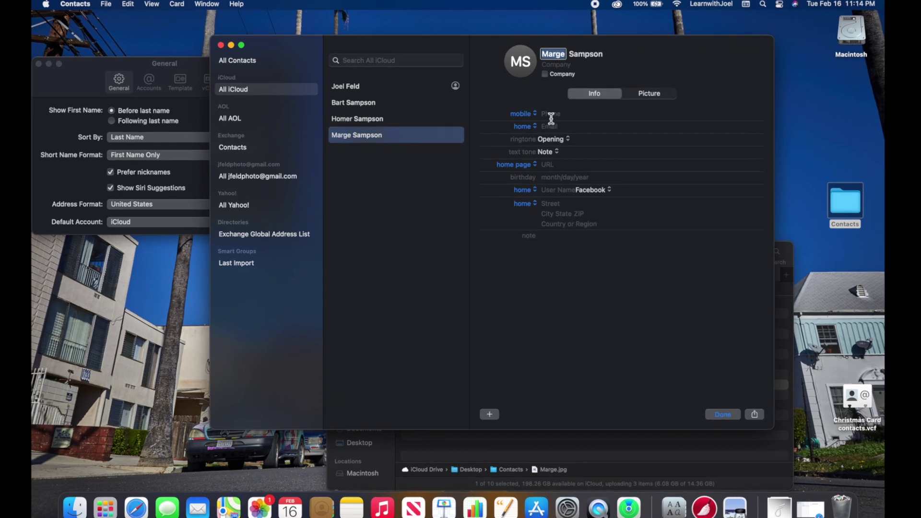
{"action": "left_click", "coordinate": [551, 113]}
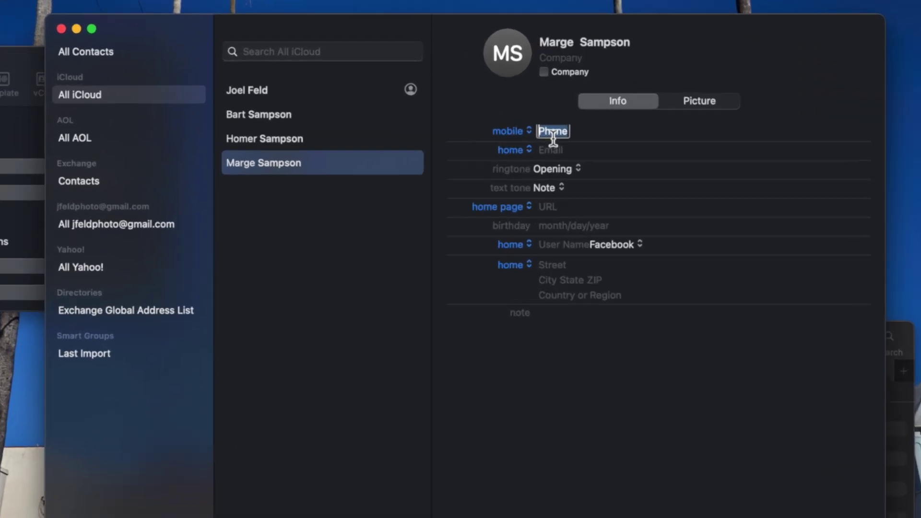
{"action": "type", "text": "123"}
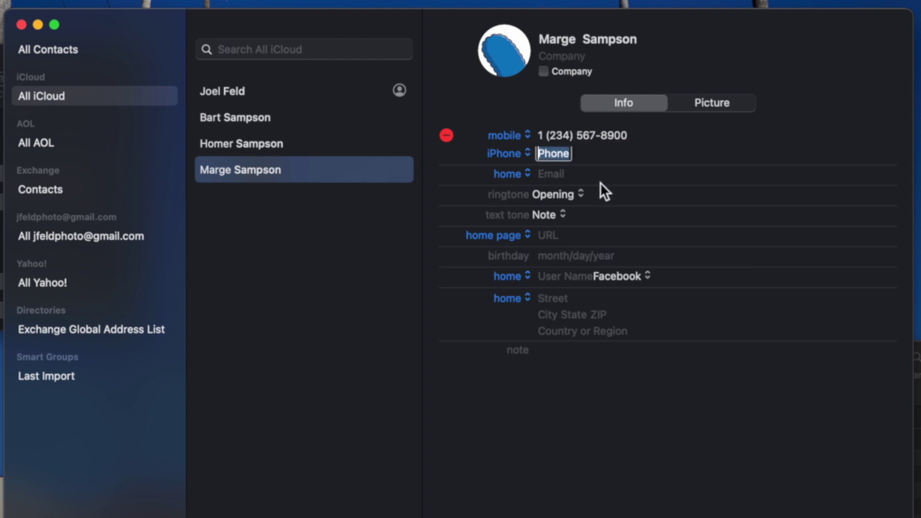
{"action": "type", "text": "big"}
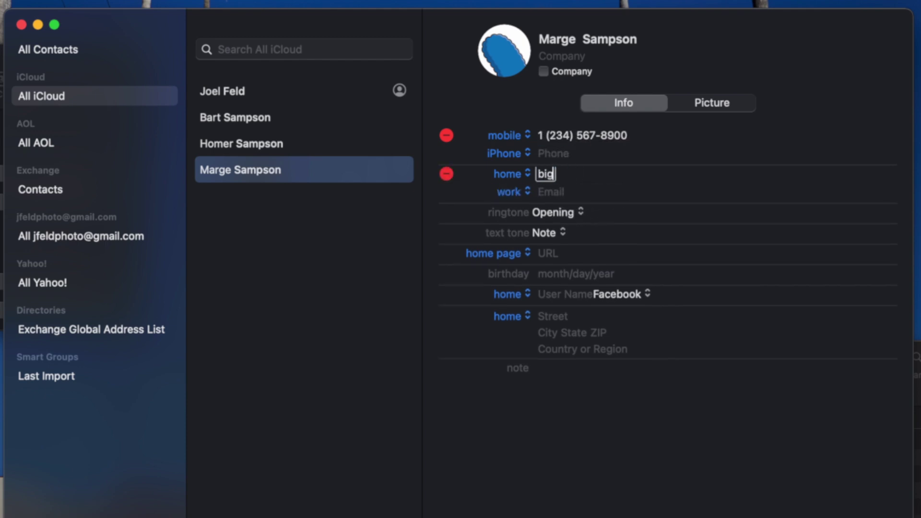
{"action": "type", "text": "blue@something.com"}
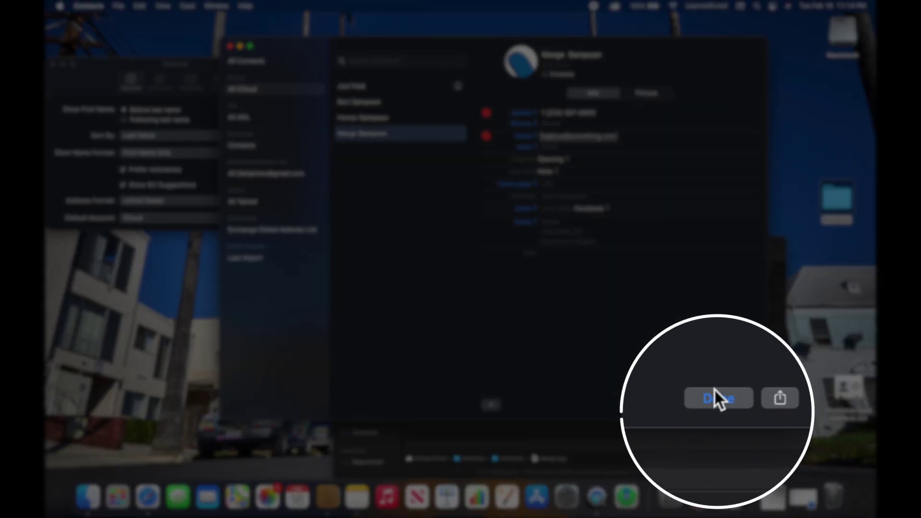
{"action": "left_click", "coordinate": [717, 404]}
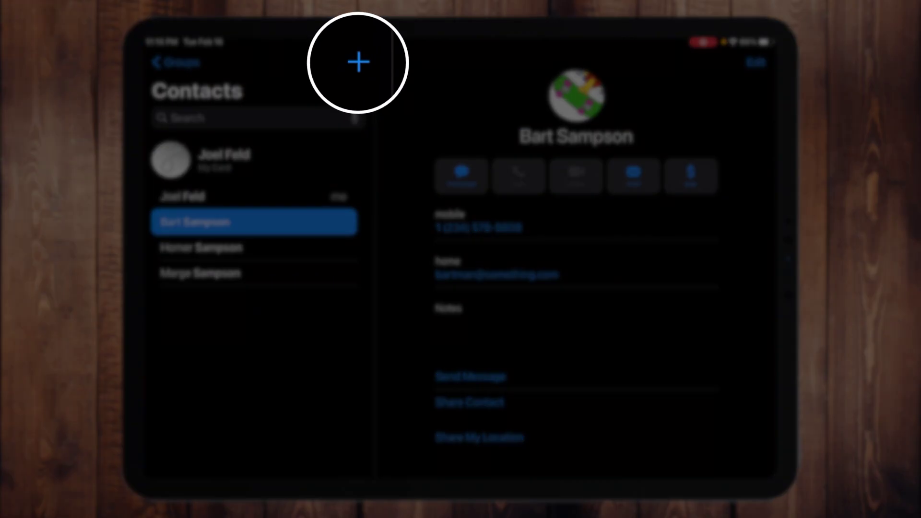
Start a new contact in the iPad's Contacts app and enter the contact's first and last name
{"action": "left_click", "coordinate": [359, 61]}
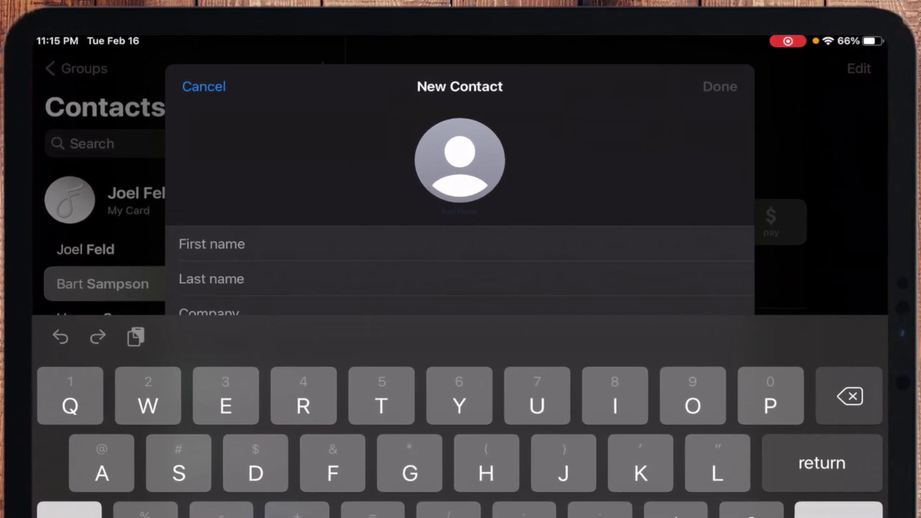
{"action": "type", "text": "Maggie"}
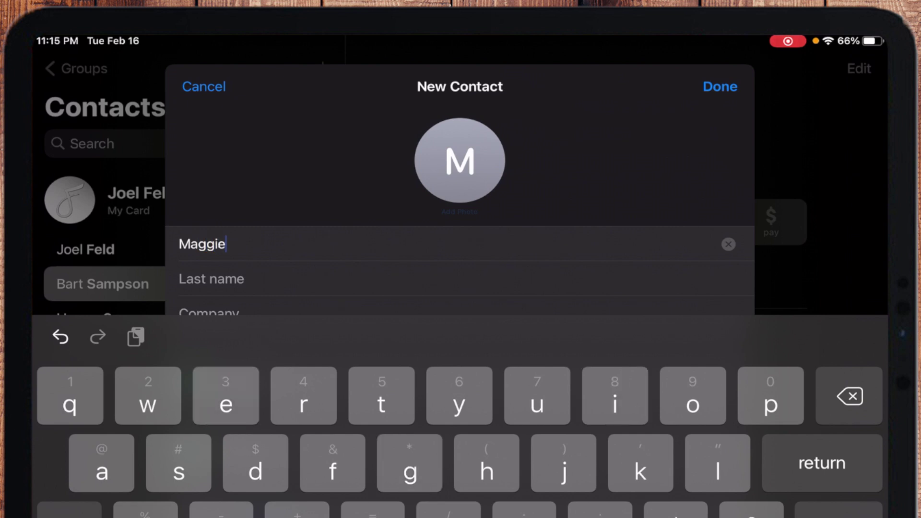
{"action": "left_click", "coordinate": [211, 279]}
{"action": "type", "text": "Sampson"}
Add the contact's mobile phone number to the new card
{"action": "scroll", "coordinate": [459, 269], "scroll_direction": "down", "scroll_amount": 2}
{"action": "left_click", "coordinate": [243, 245]}
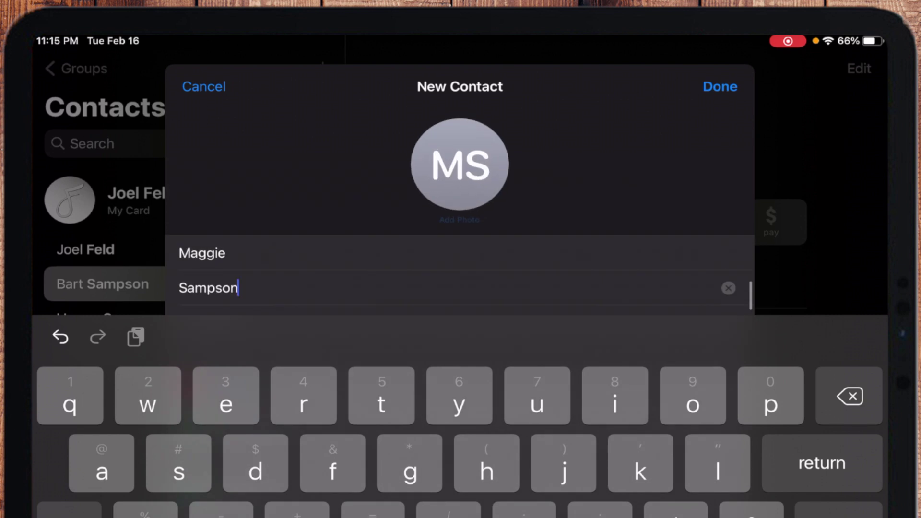
{"action": "type", "text": "1 (234) 56"}
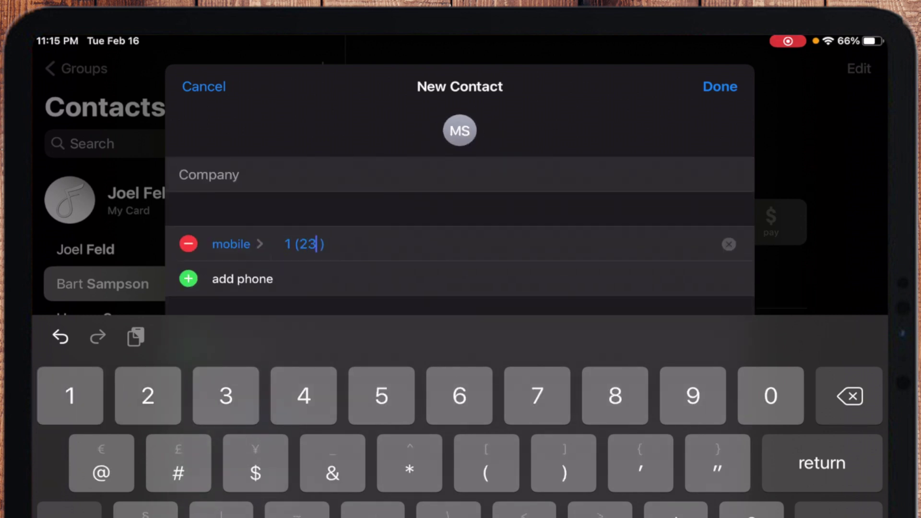
{"action": "type", "text": "7-8290"}
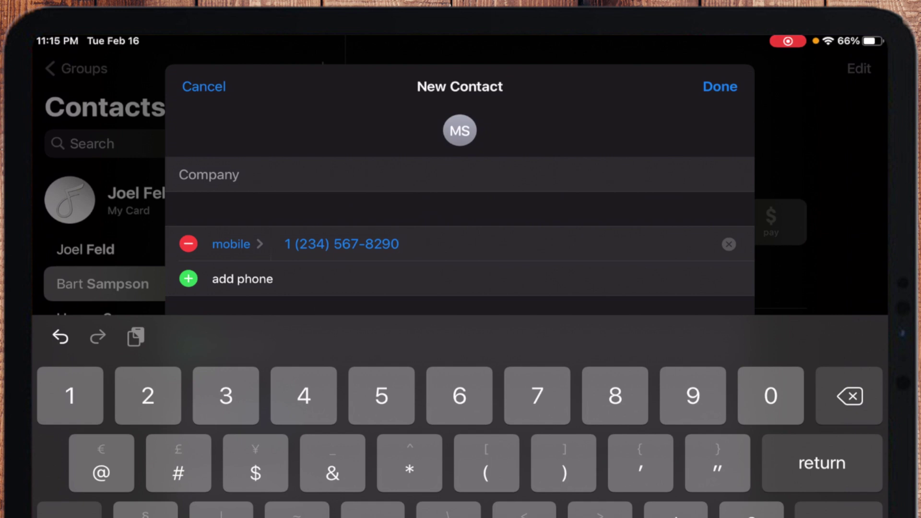
Add the contact's home e-mail address and save the new contact
{"action": "scroll", "coordinate": [460, 240], "scroll_direction": "down", "scroll_amount": 5}
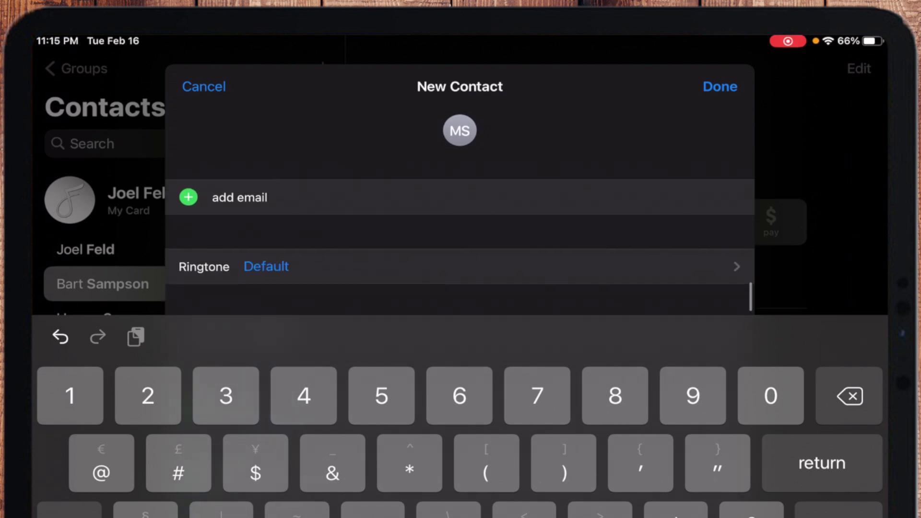
{"action": "scroll", "coordinate": [460, 240], "scroll_direction": "up", "scroll_amount": 5}
{"action": "left_click", "coordinate": [287, 245]}
{"action": "type", "text": "m"}
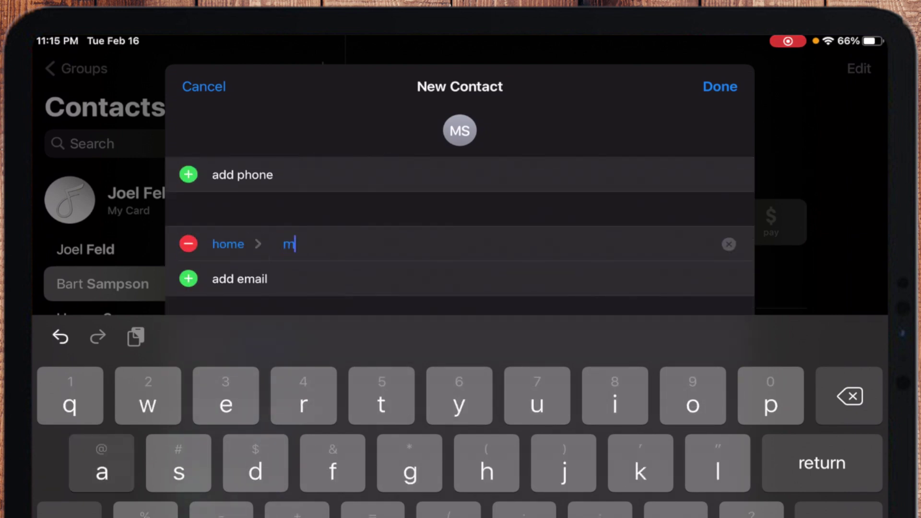
{"action": "type", "text": "aggie.sampson@s"}
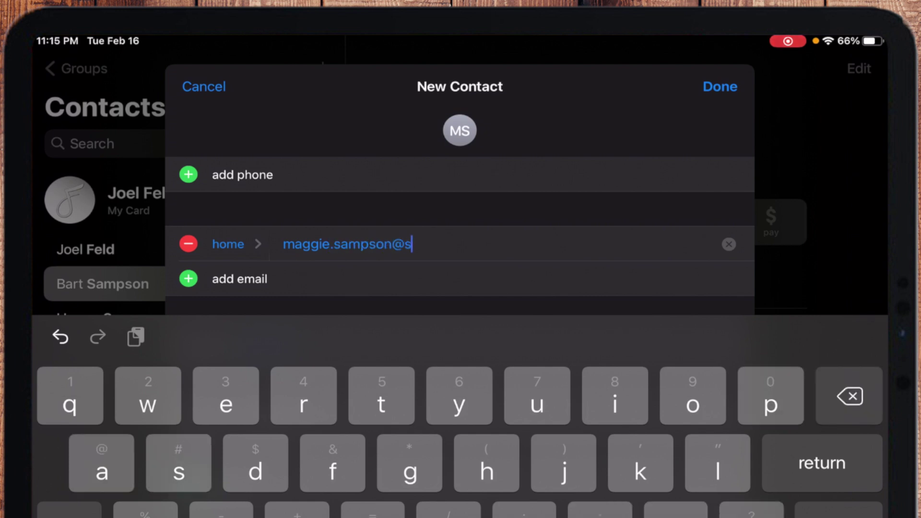
{"action": "type", "text": "omething.co"}
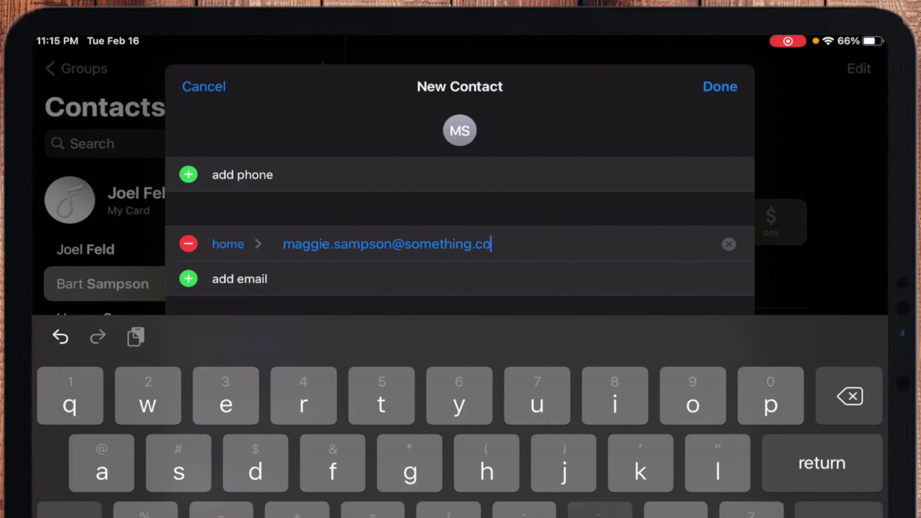
{"action": "type", "text": "m"}
{"action": "left_click", "coordinate": [721, 86]}
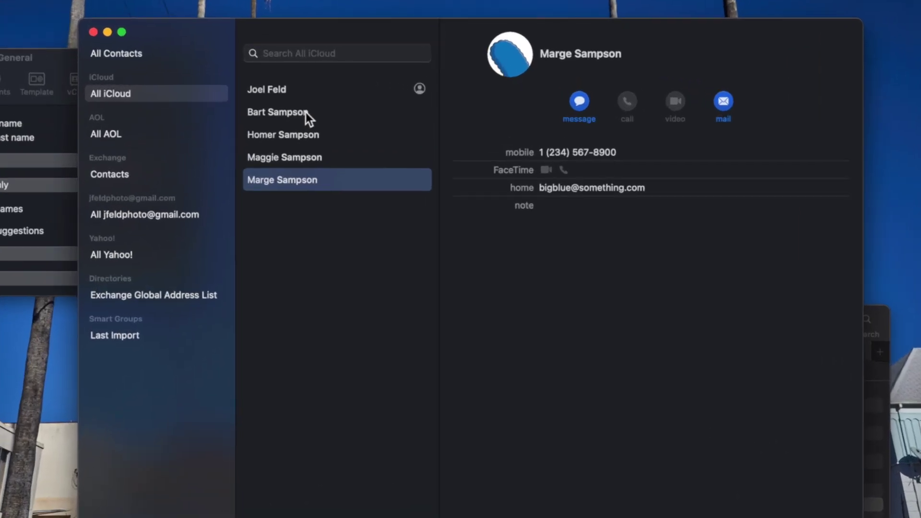
Switch to Mac Contacts, select the contact created on the iPad and set Maggie.png from the Finder's Contacts folder as its picture
{"action": "left_click", "coordinate": [288, 158]}
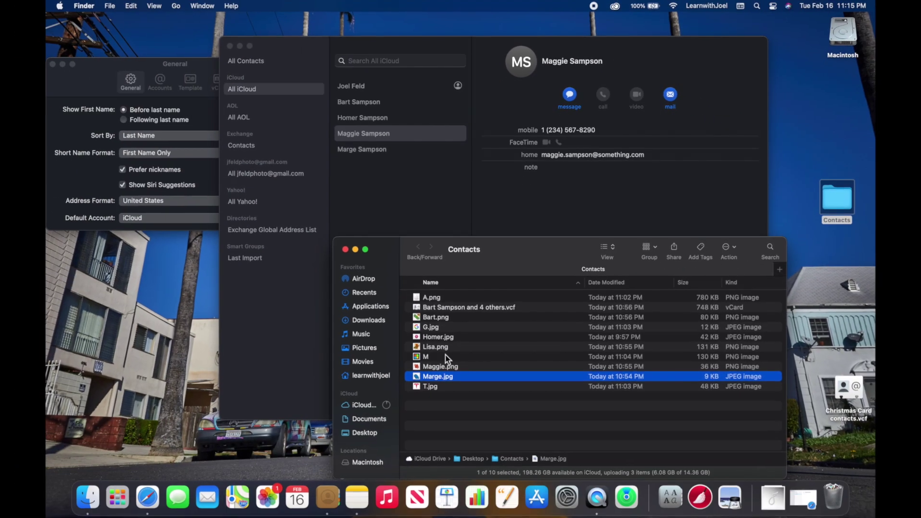
{"action": "left_click", "coordinate": [440, 367]}
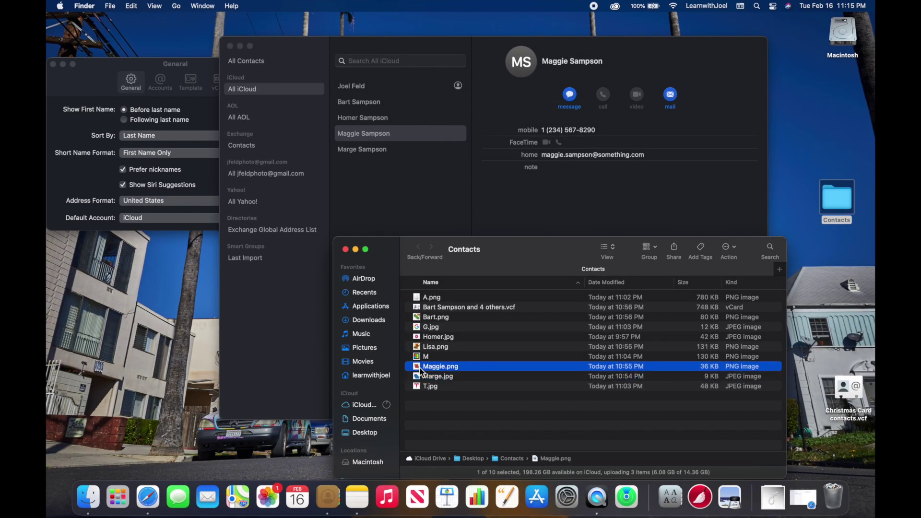
{"action": "left_click_drag", "start_coordinate": [528, 73], "coordinate": [528, 74]}
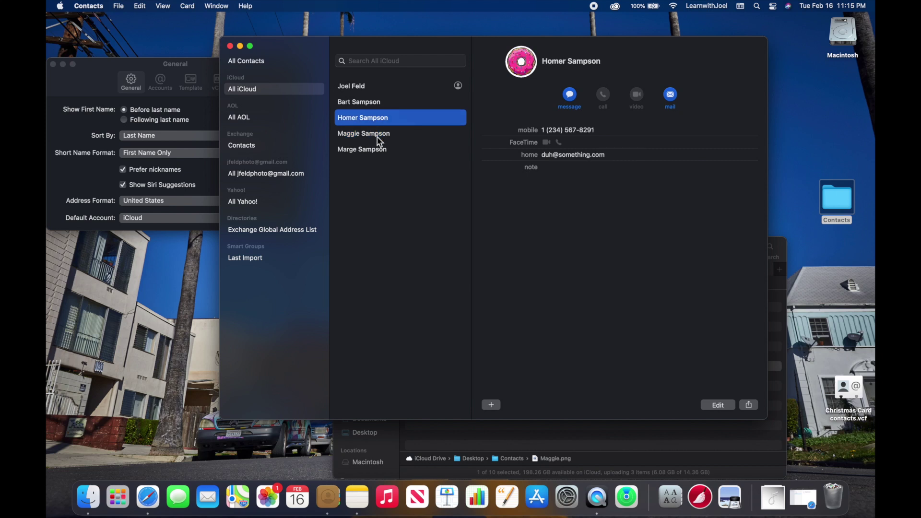
Compare the contact cards and their pictures in Mac Contacts and on the iPad to check the sync
{"action": "left_click", "coordinate": [377, 136]}
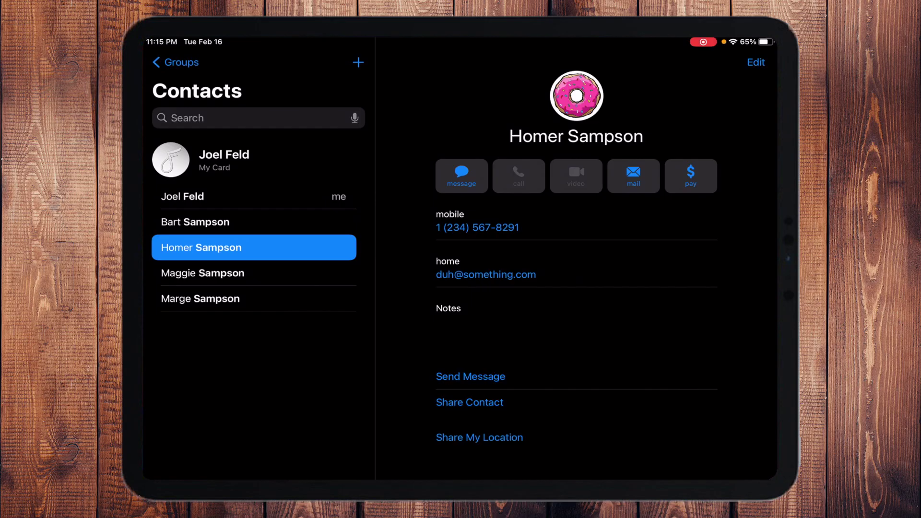
{"action": "left_click", "coordinate": [254, 221]}
{"action": "left_click", "coordinate": [254, 273]}
{"action": "left_click", "coordinate": [253, 298]}
{"action": "left_click", "coordinate": [254, 273]}
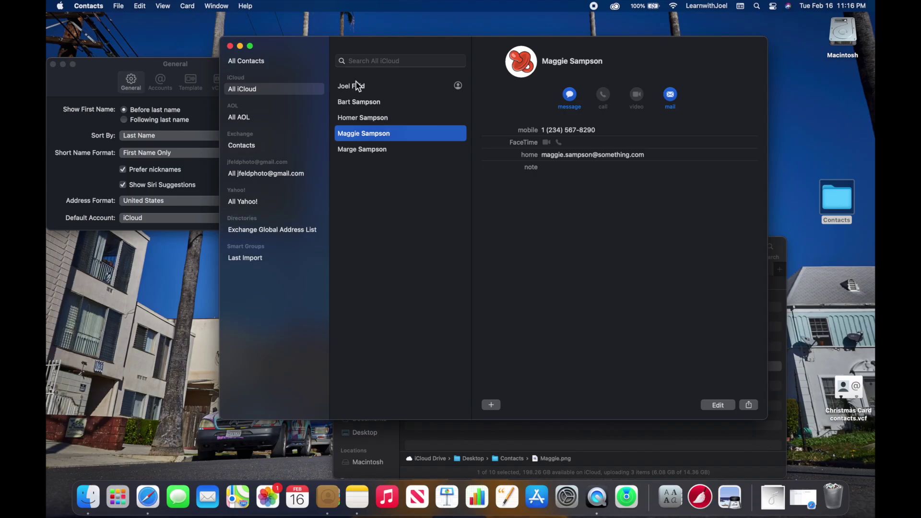
{"action": "left_click", "coordinate": [381, 119]}
Create a new contact in Mac Contacts with first and last name, using Lisa.png from the Finder's Contacts folder as its picture
{"action": "key", "text": "super+n"}
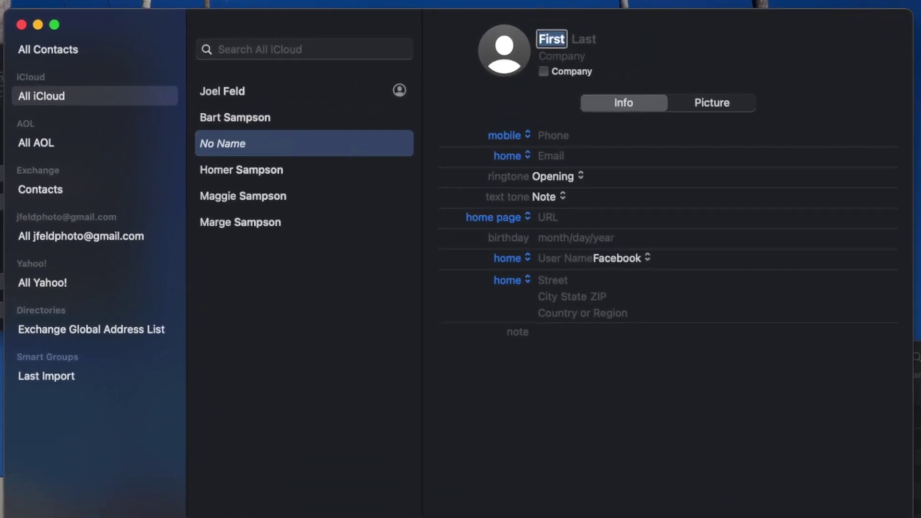
{"action": "type", "text": "Sampson"}
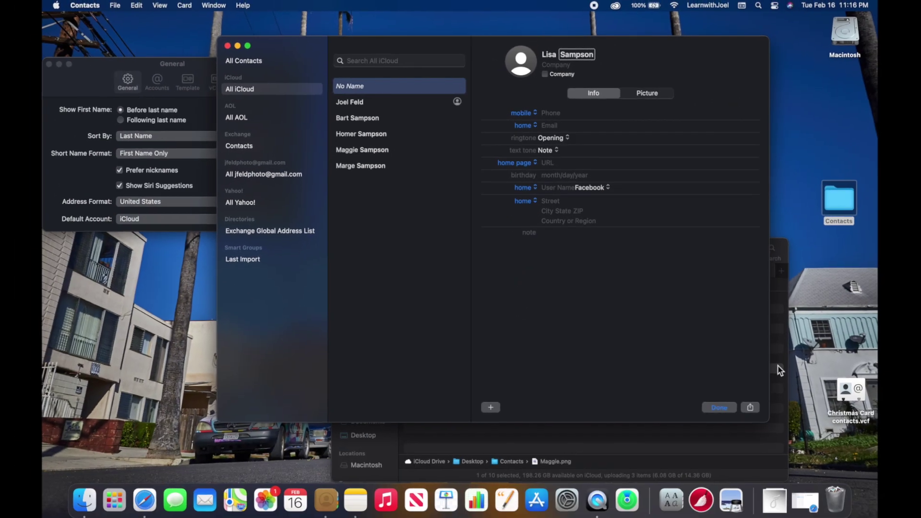
{"action": "left_click", "coordinate": [764, 368]}
{"action": "left_click_drag", "start_coordinate": [436, 346], "coordinate": [436, 269]}
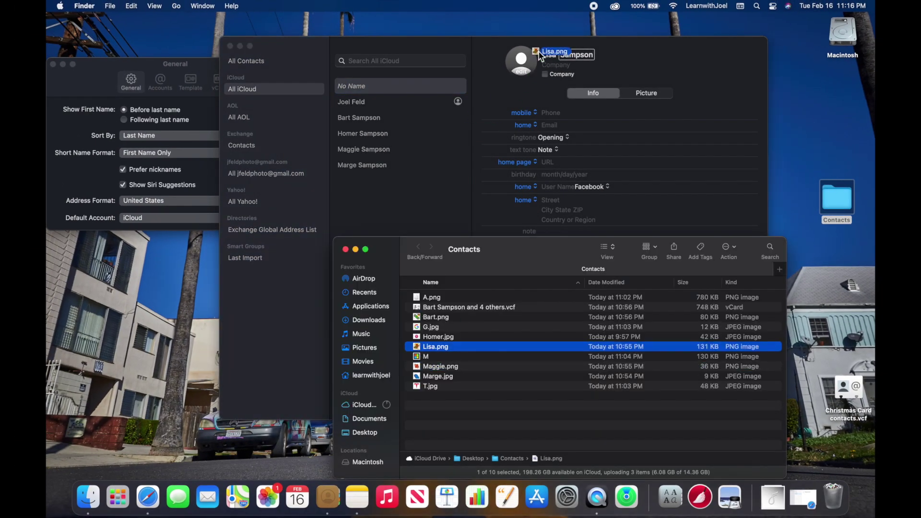
{"action": "left_click_drag", "start_coordinate": [523, 70], "coordinate": [522, 68]}
Fill in the new contact's mobile phone number and home e-mail address, and finish editing the card
{"action": "left_click", "coordinate": [551, 113]}
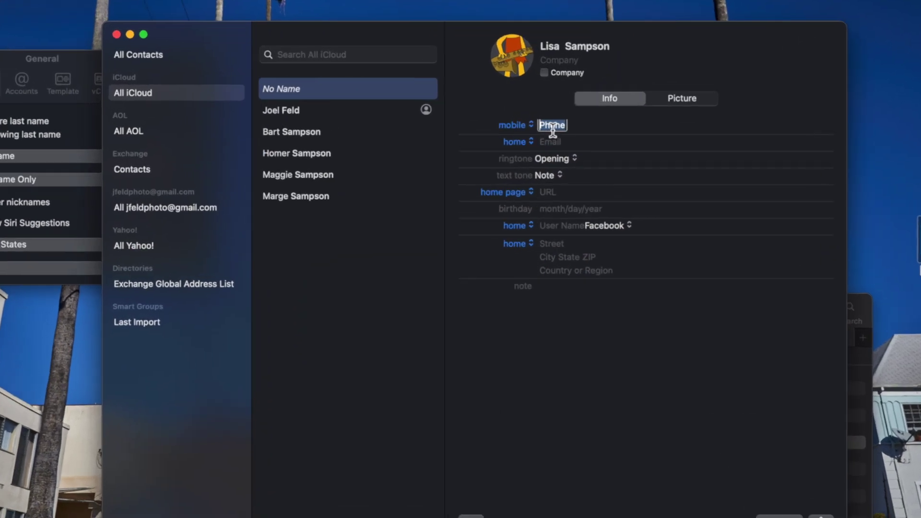
{"action": "type", "text": "123124424243"}
{"action": "key", "text": "Tab"}
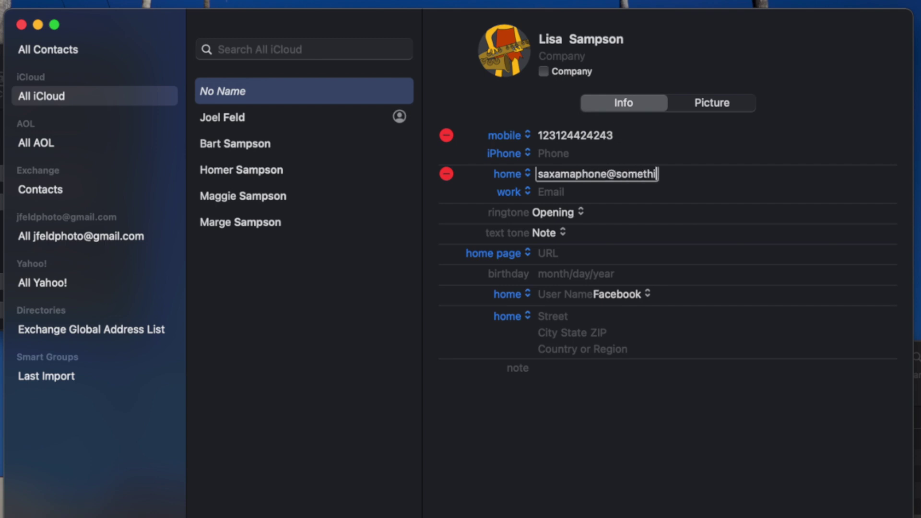
{"action": "left_click", "coordinate": [600, 140]}
{"action": "key", "text": "BackSpace"}
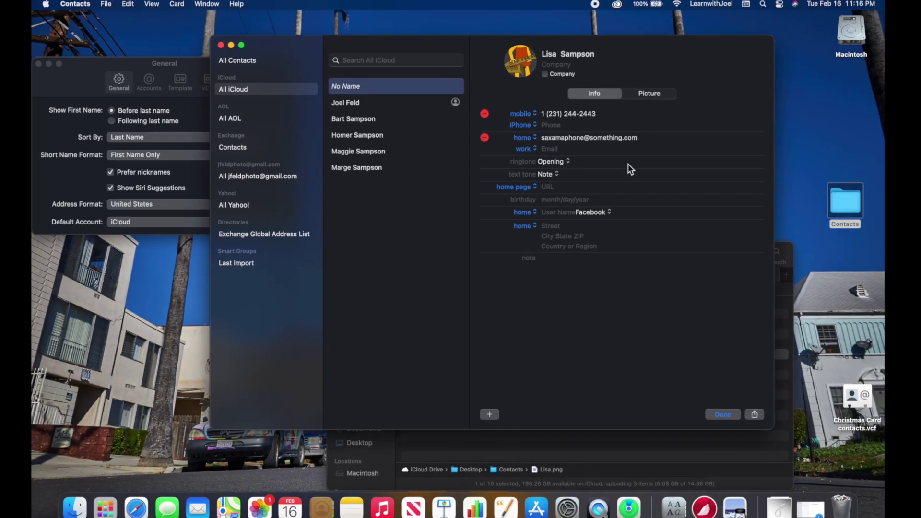
{"action": "left_click", "coordinate": [716, 405]}
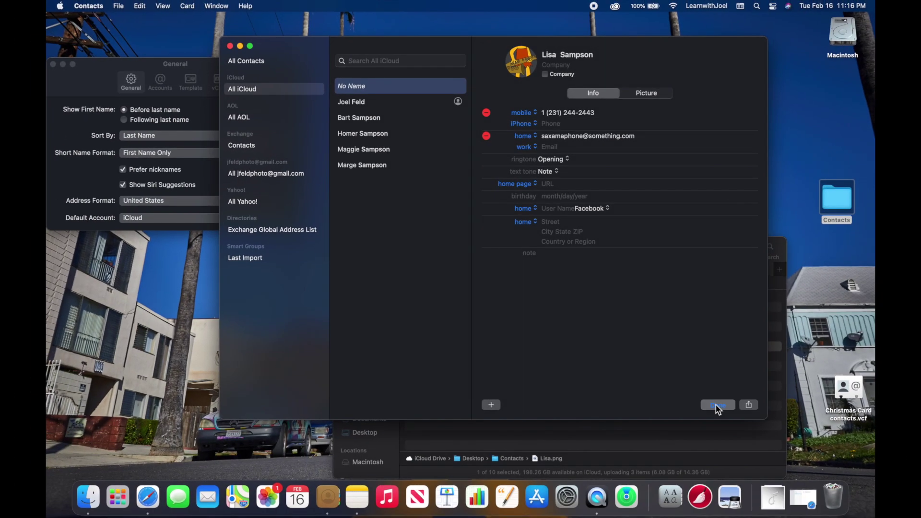
Look through the cards of the contacts in the All iCloud group
{"action": "key", "text": "Up"}
{"action": "key", "text": "Up"}
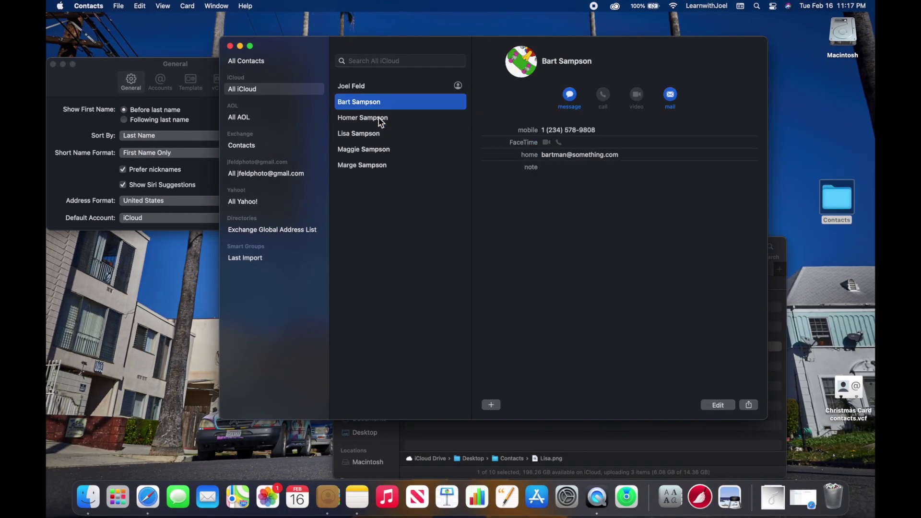
{"action": "left_click", "coordinate": [382, 119]}
{"action": "left_click", "coordinate": [394, 137]}
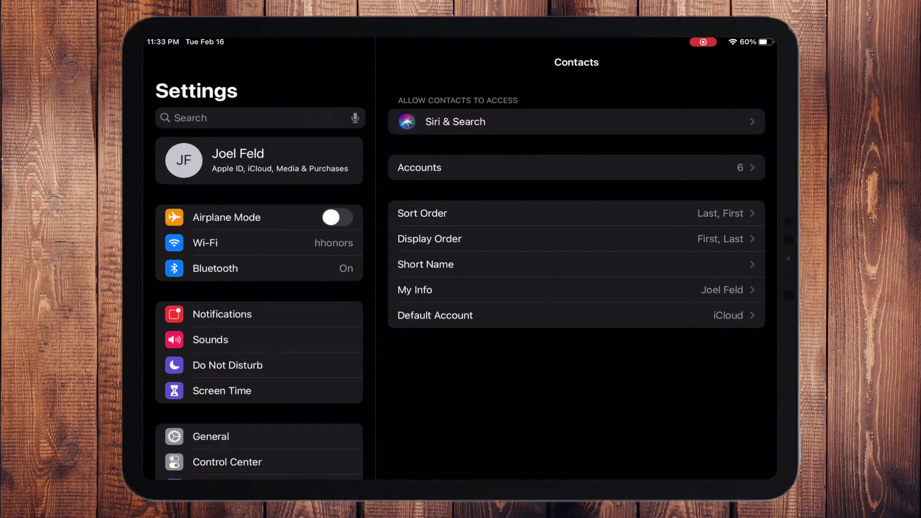
Switch to the iPad's Settings and view the Default Account choices for Contacts
{"action": "scroll", "coordinate": [259, 259], "scroll_direction": "down", "scroll_amount": 5}
{"action": "scroll", "coordinate": [259, 259], "scroll_direction": "down", "scroll_amount": 5}
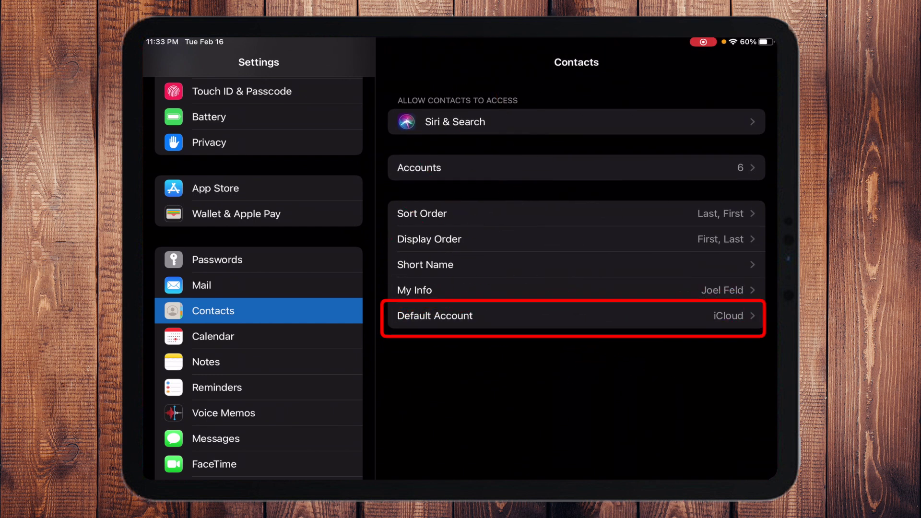
{"action": "left_click", "coordinate": [576, 316]}
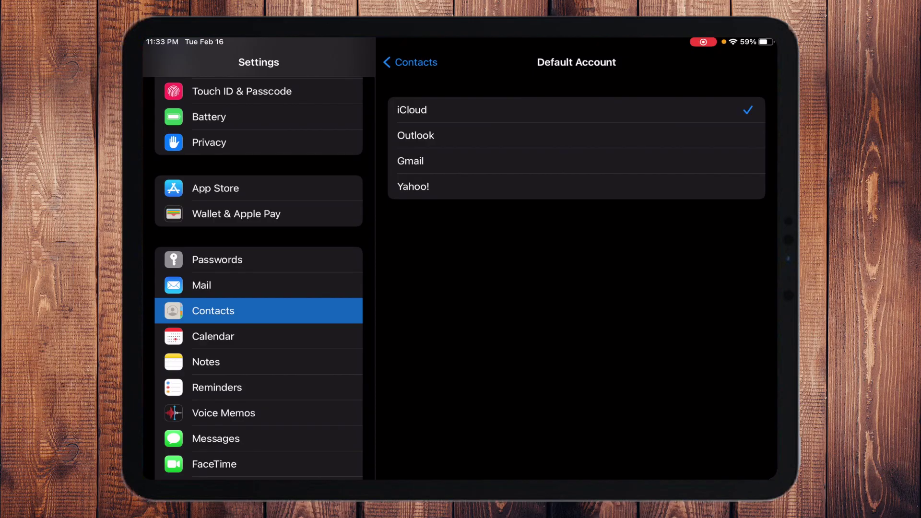
Open the accounts list in the Mail settings and examine which services the AOL and Comcast Xfinity accounts offer
{"action": "scroll", "coordinate": [259, 278], "scroll_direction": "up", "scroll_amount": 10}
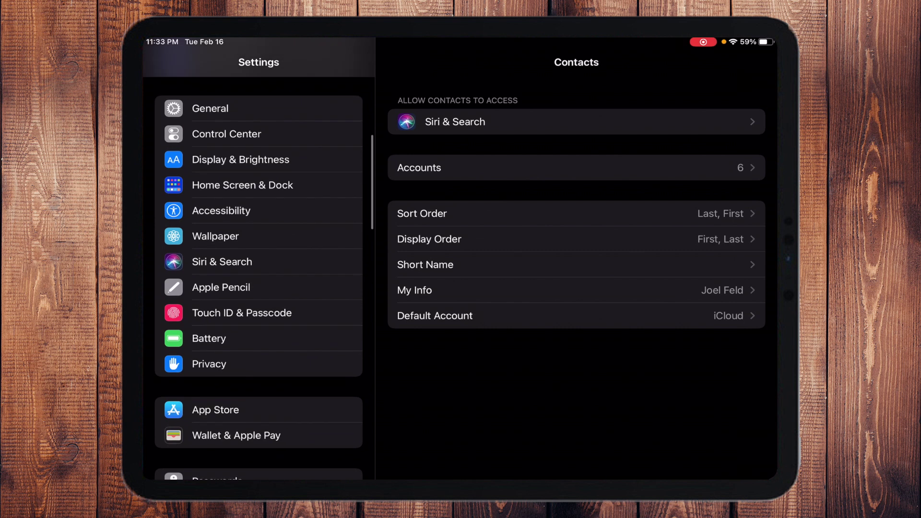
{"action": "scroll", "coordinate": [259, 279], "scroll_direction": "down", "scroll_amount": 3}
{"action": "scroll", "coordinate": [259, 279], "scroll_direction": "down", "scroll_amount": 4}
{"action": "left_click", "coordinate": [192, 368]}
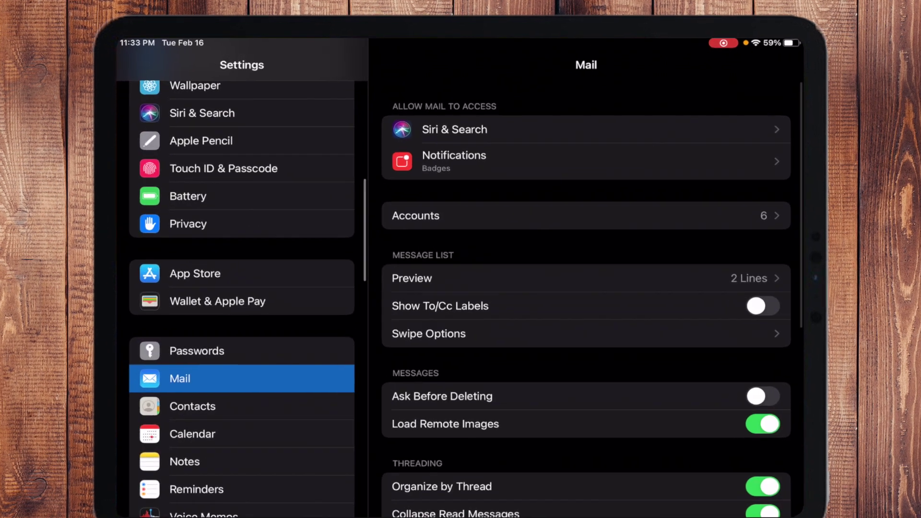
{"action": "left_click", "coordinate": [420, 207]}
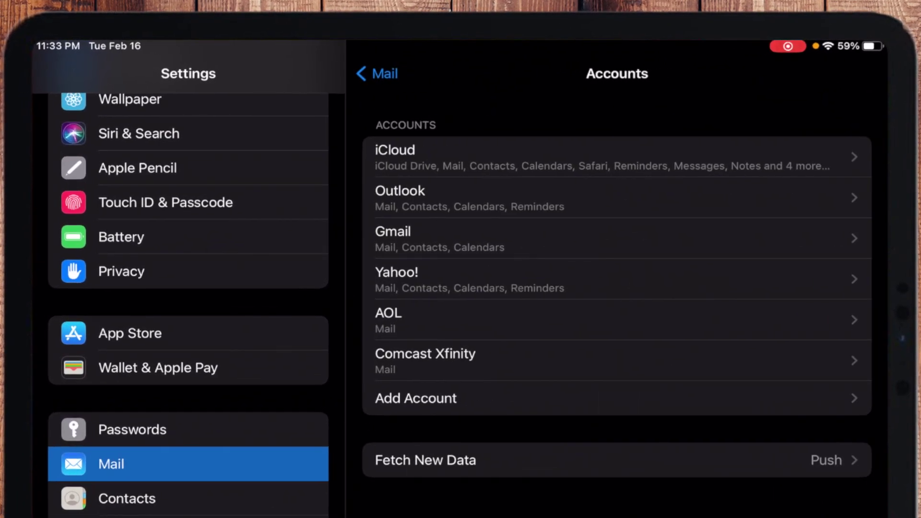
{"action": "left_click", "coordinate": [480, 320]}
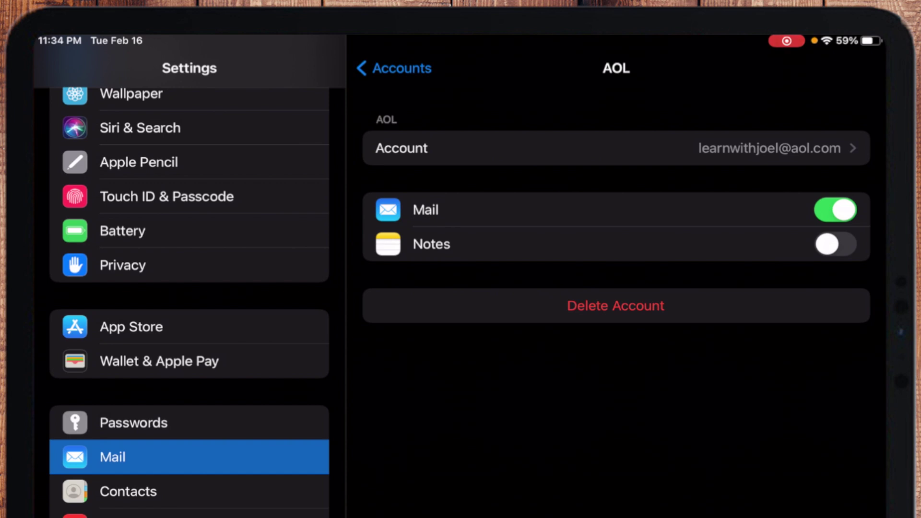
{"action": "left_click", "coordinate": [394, 68]}
{"action": "left_click", "coordinate": [422, 348]}
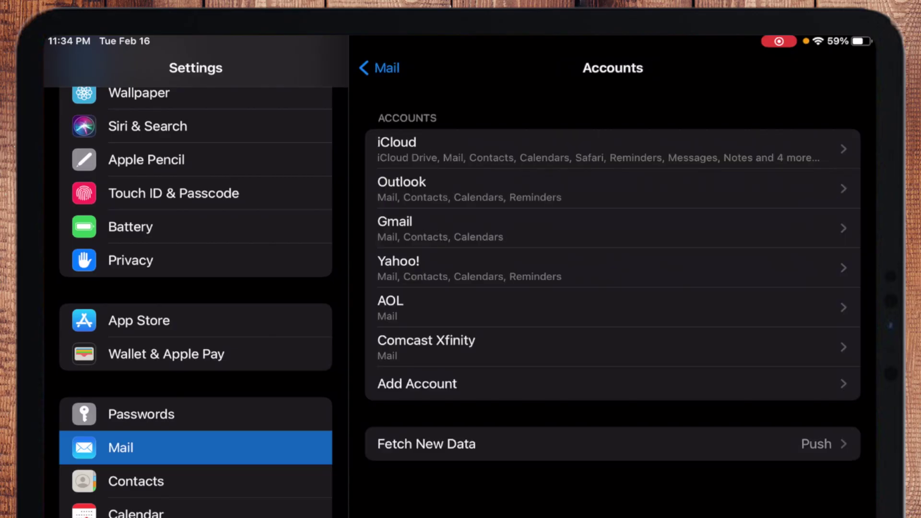
Return to the Contacts settings and view the accounts list and the Sort Order options
{"action": "scroll", "coordinate": [196, 302], "scroll_direction": "down", "scroll_amount": 5}
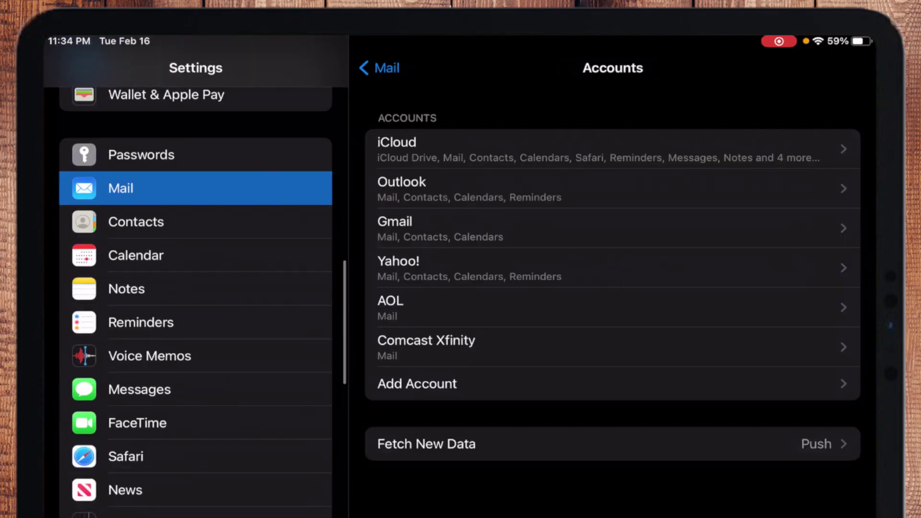
{"action": "left_click", "coordinate": [136, 222]}
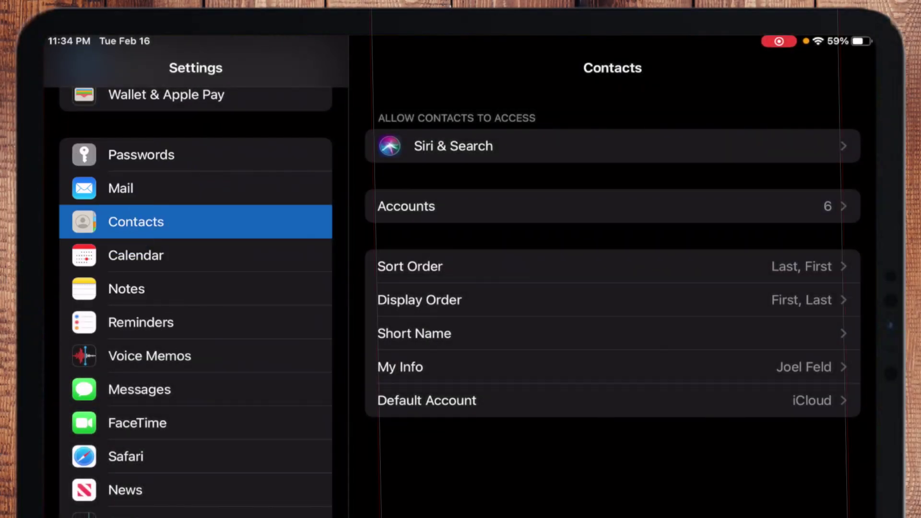
{"action": "left_click", "coordinate": [406, 206]}
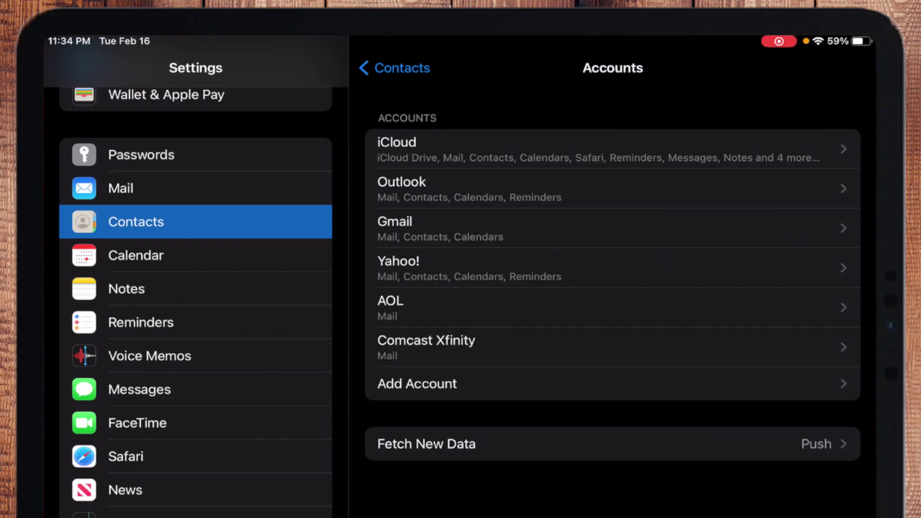
{"action": "left_click", "coordinate": [394, 67]}
{"action": "left_click", "coordinate": [410, 266]}
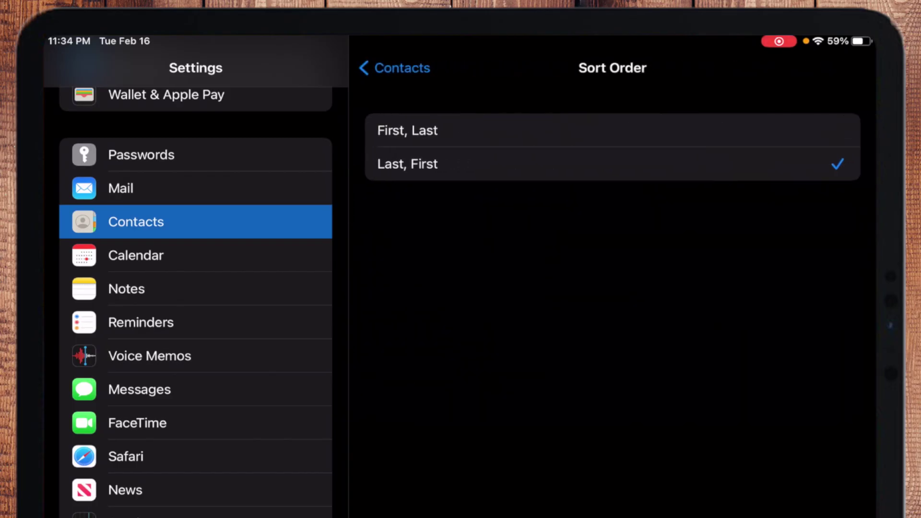
View the Display Order options for contacts and open the Short Name settings
{"action": "left_click", "coordinate": [394, 68]}
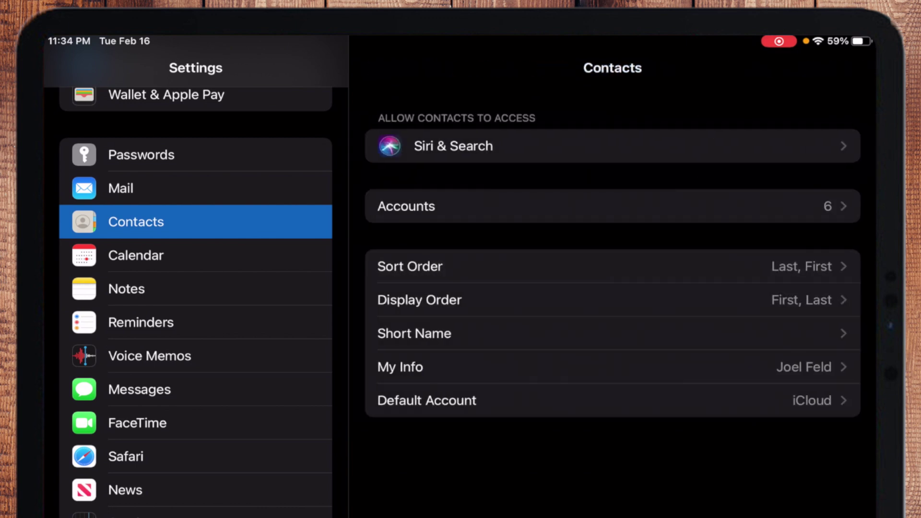
{"action": "left_click", "coordinate": [419, 300]}
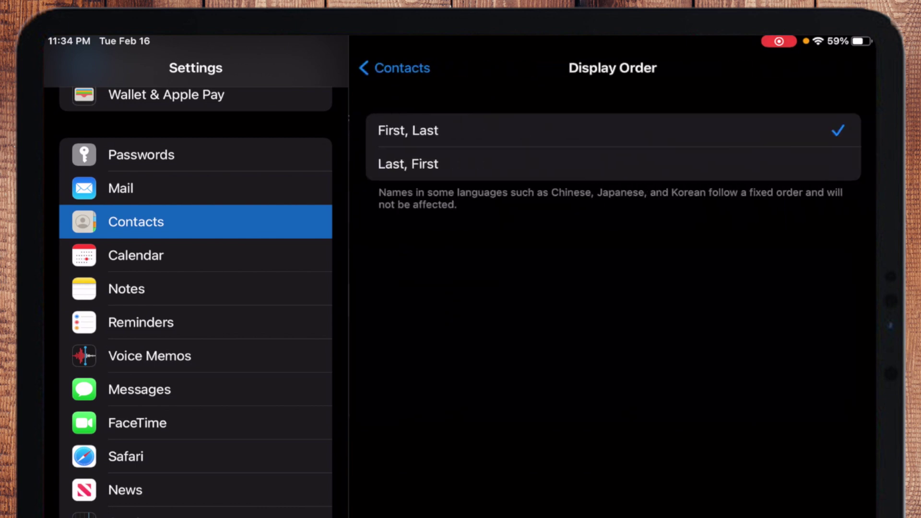
{"action": "left_click", "coordinate": [395, 67]}
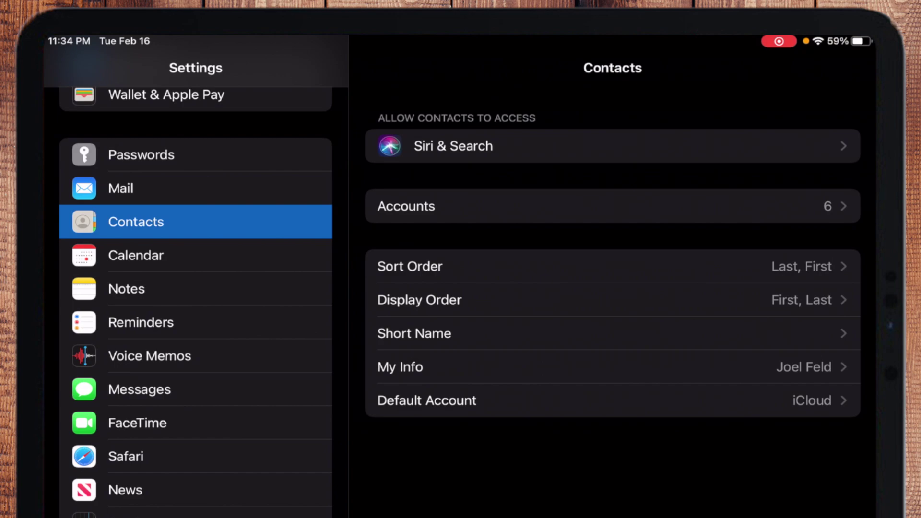
{"action": "left_click", "coordinate": [422, 331]}
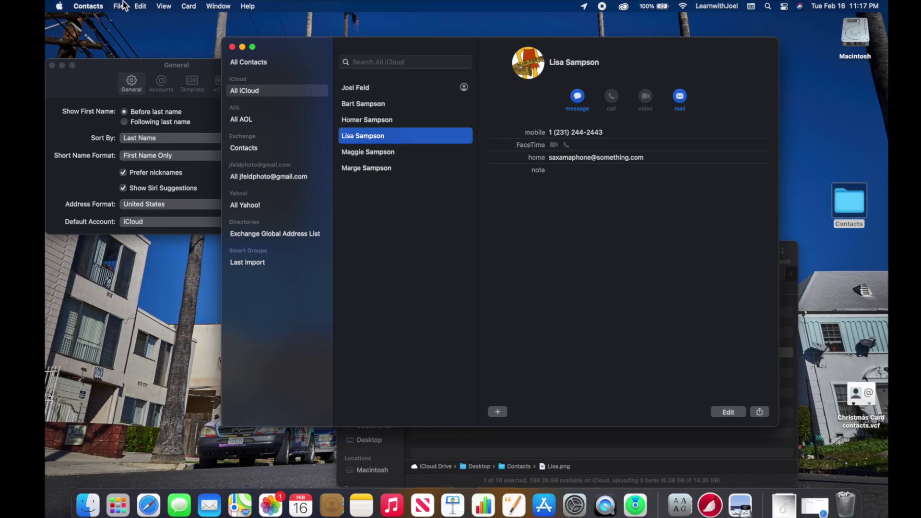
In the Mac's Contacts app, create a new iCloud group named Sampson Family
{"action": "left_click", "coordinate": [123, 6]}
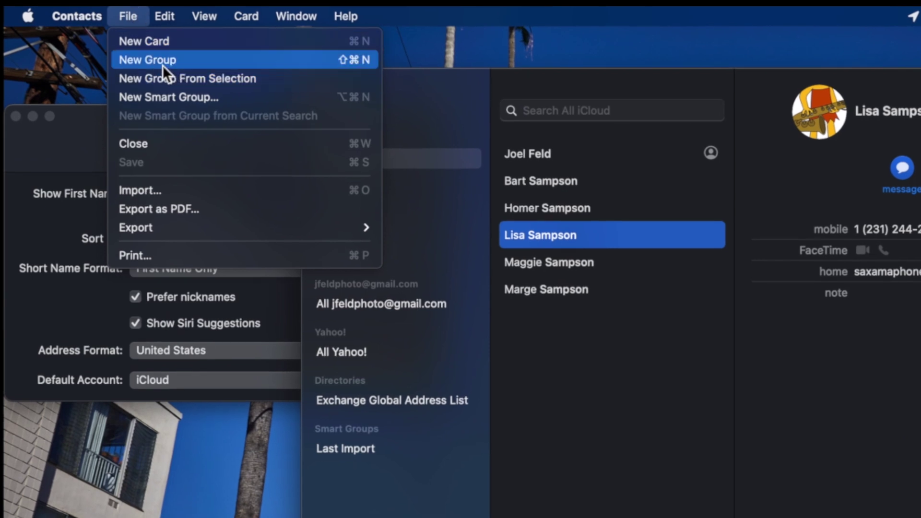
{"action": "left_click", "coordinate": [222, 64]}
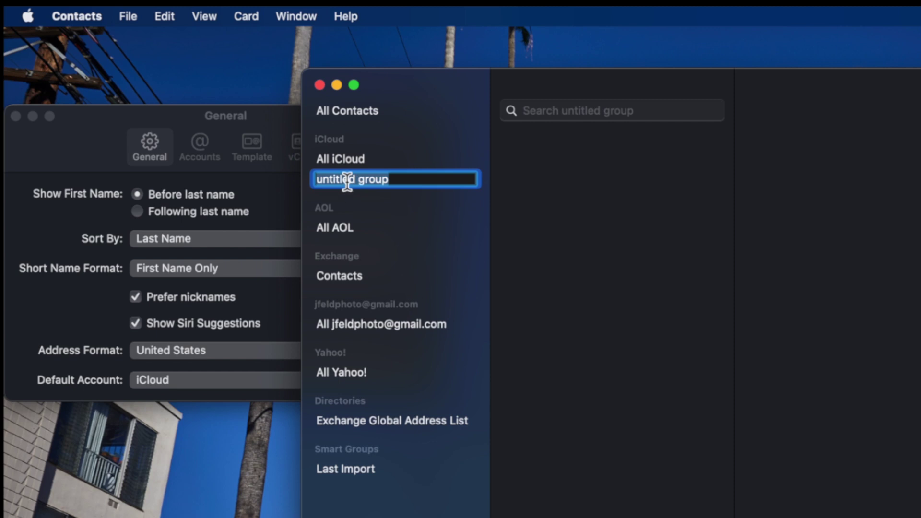
{"action": "type", "text": "Sampson"}
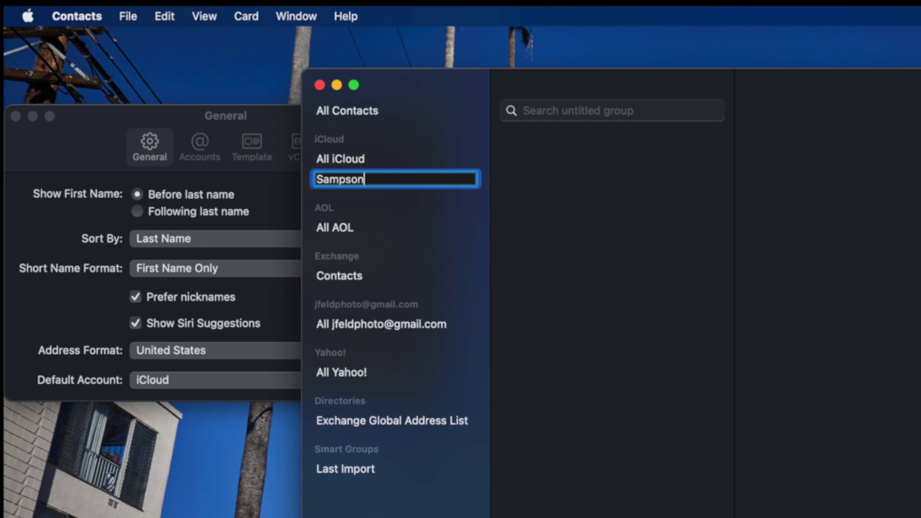
{"action": "type", "text": " Family"}
{"action": "key", "text": "Return"}
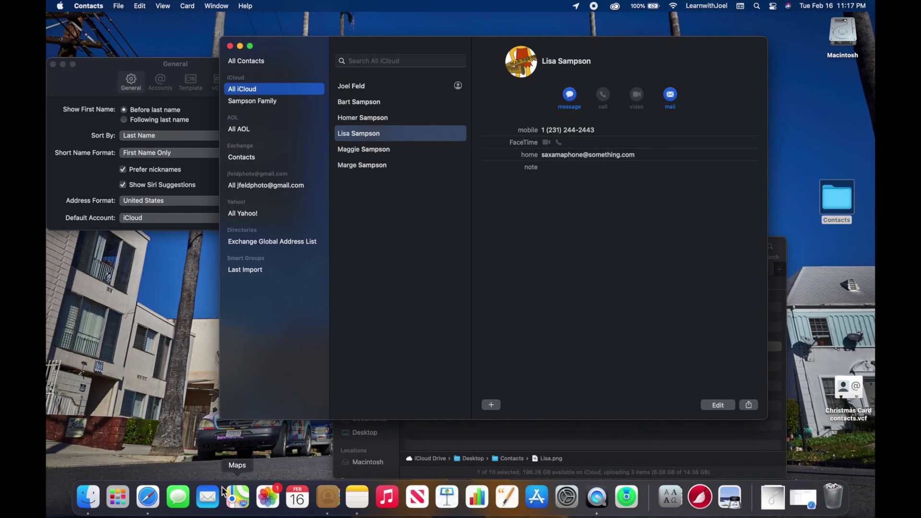
Switch to iCloud Contacts in Safari and create a new group named Tech Giants
{"action": "left_click", "coordinate": [147, 496]}
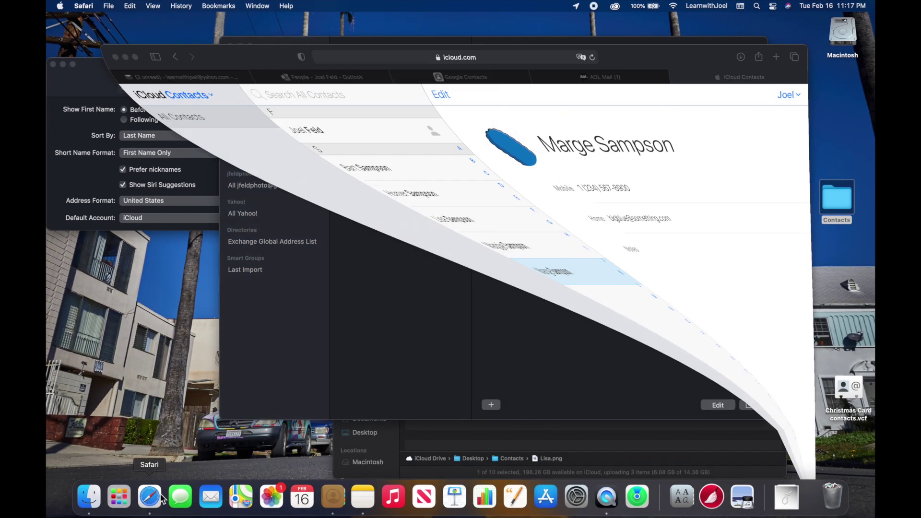
{"action": "left_click_drag", "start_coordinate": [282, 217], "coordinate": [286, 20]}
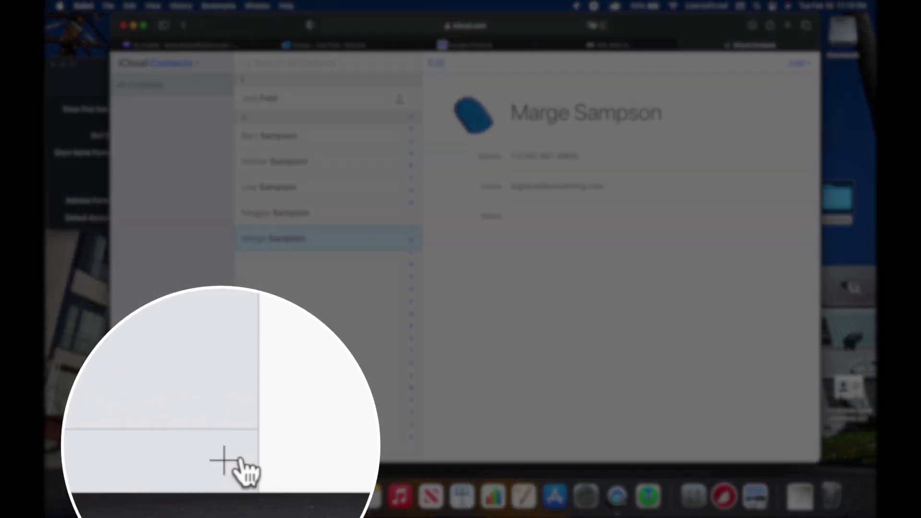
{"action": "left_click", "coordinate": [222, 451]}
{"action": "left_click", "coordinate": [247, 421]}
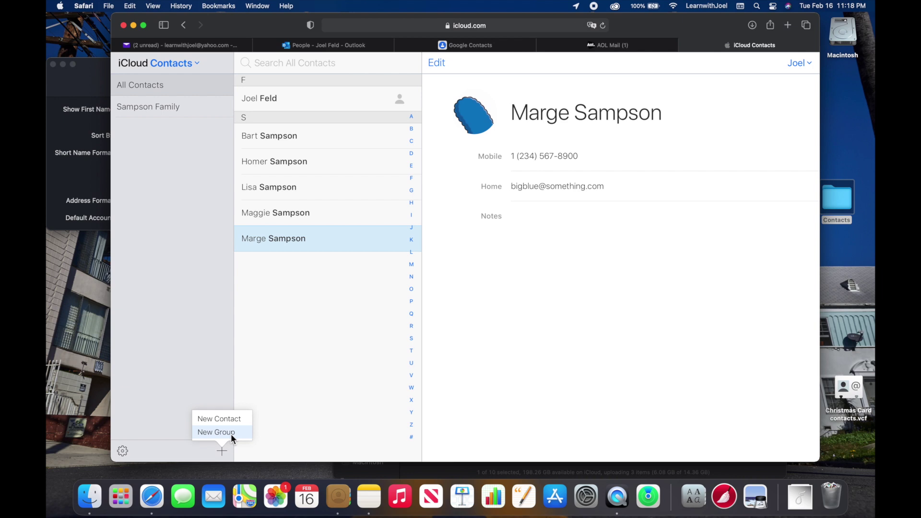
{"action": "left_click", "coordinate": [232, 434]}
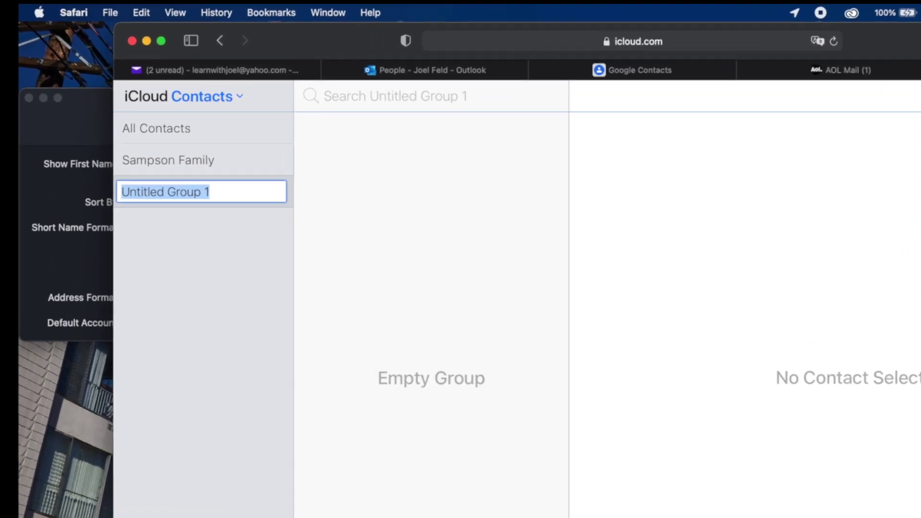
{"action": "type", "text": "Tech Gian"}
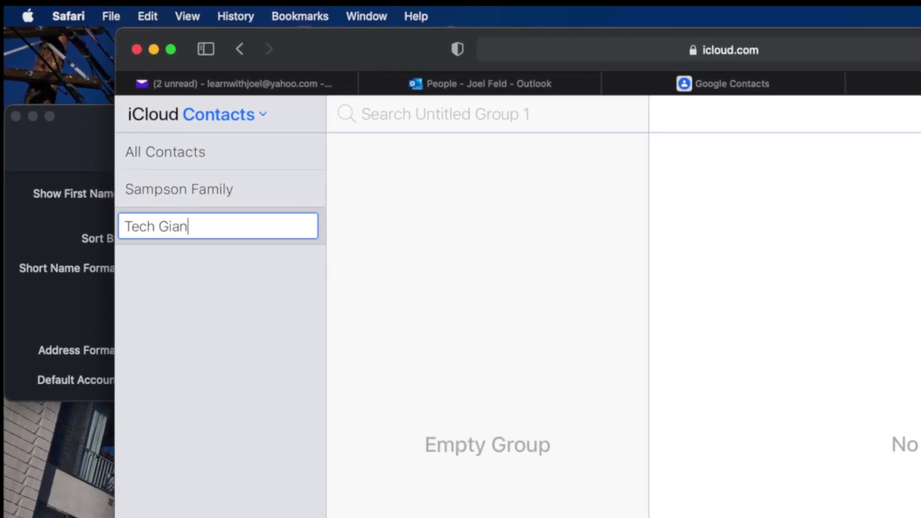
{"action": "type", "text": "ts"}
{"action": "key", "text": "Return"}
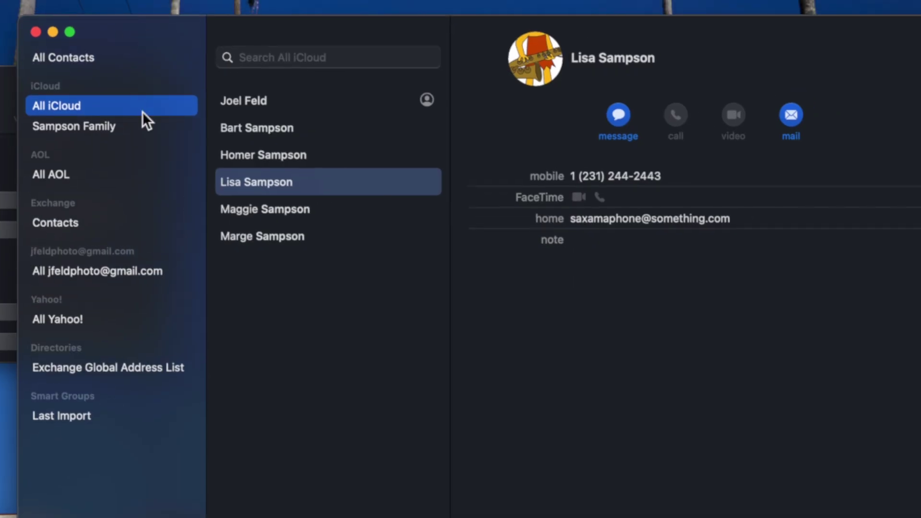
Back in the Mac's Contacts app, look at the Sampson Family and Tech Giants groups
{"action": "left_click", "coordinate": [115, 130]}
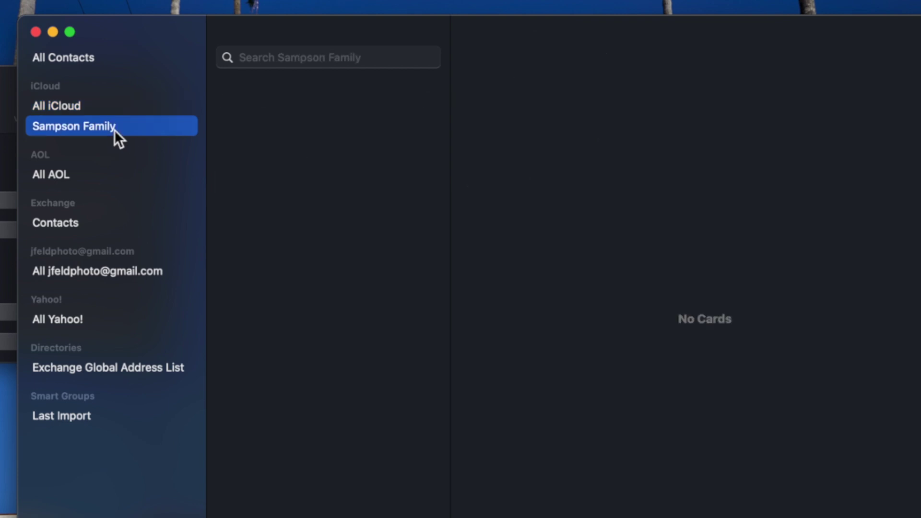
{"action": "left_click", "coordinate": [96, 114]}
{"action": "left_click", "coordinate": [87, 153]}
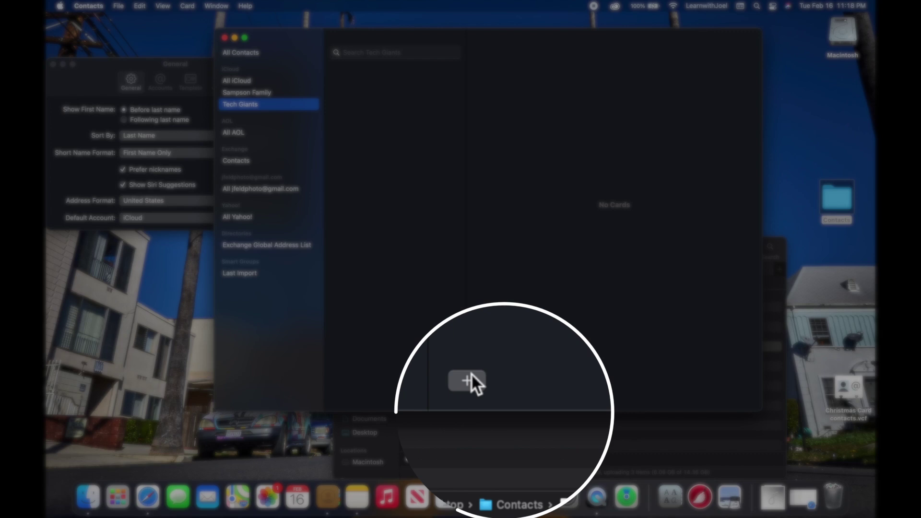
Add a new card to the Tech Giants group as a company named Apple
{"action": "left_click", "coordinate": [488, 397]}
{"action": "left_click", "coordinate": [502, 408]}
{"action": "left_click", "coordinate": [563, 67]}
{"action": "type", "text": "Apple"}
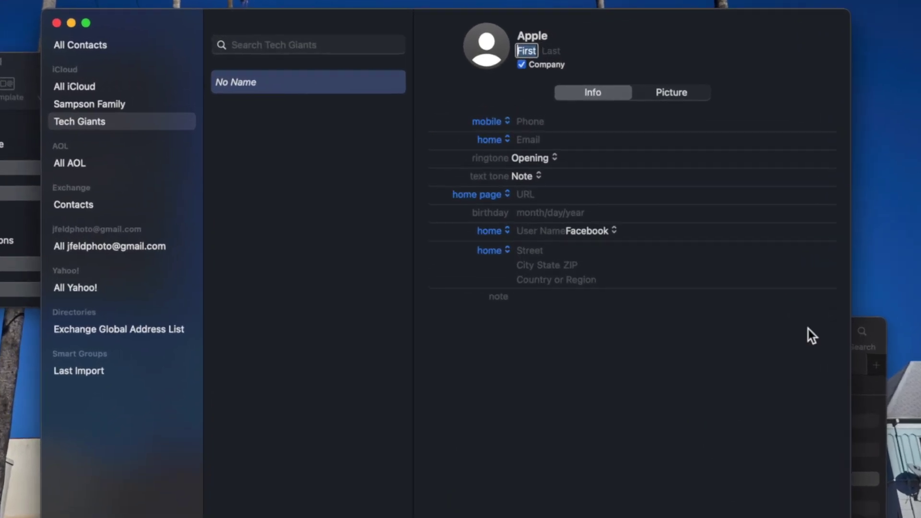
Use A.png from the Contacts folder as the Apple card's picture, zoomed out to fit, and finish editing the card
{"action": "left_click", "coordinate": [871, 416]}
{"action": "left_click_drag", "start_coordinate": [365, 408], "coordinate": [512, 122]}
{"action": "left_click", "coordinate": [514, 234]}
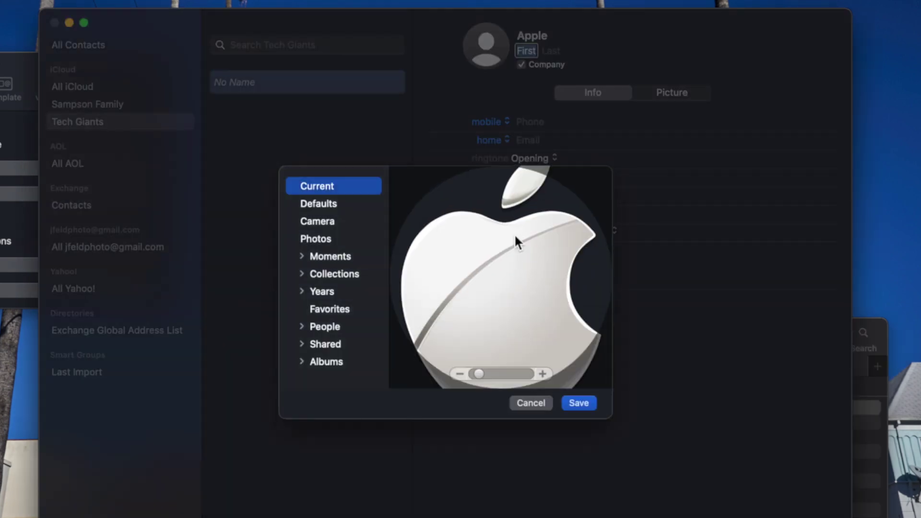
{"action": "left_click_drag", "start_coordinate": [482, 372], "coordinate": [473, 375]}
{"action": "key", "text": "Return"}
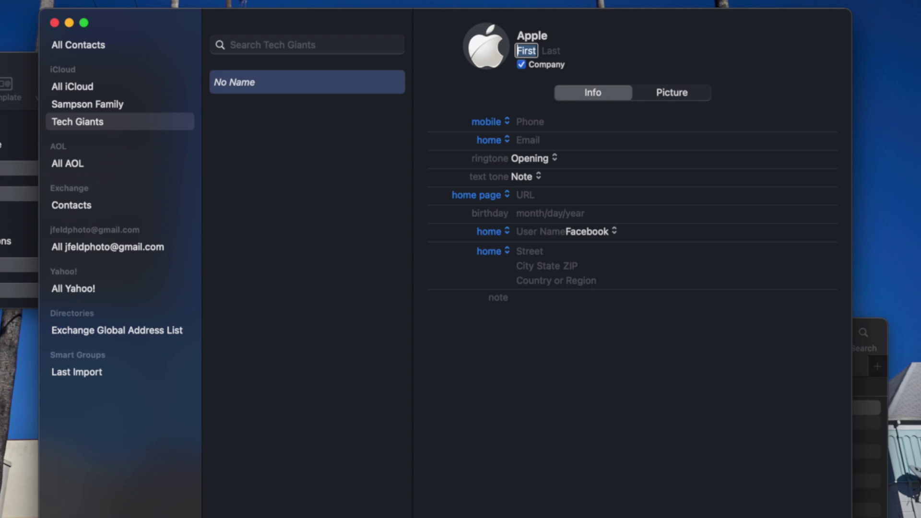
{"action": "key", "text": "super+l"}
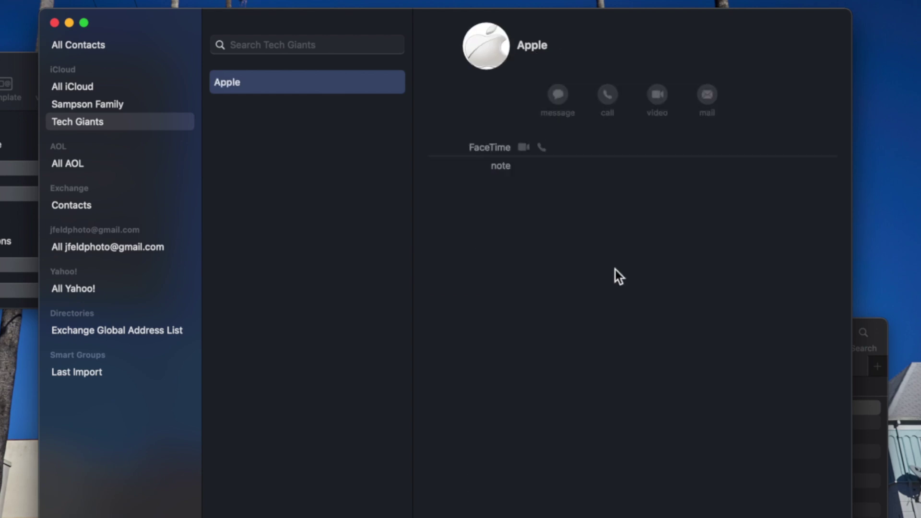
Add another card to the Tech Giants group, marked as a company and named Tesla
{"action": "key", "text": "super+n"}
{"action": "type", "text": "Tes"}
{"action": "key", "text": "BackSpace"}
{"action": "key", "text": "BackSpace"}
{"action": "key", "text": "BackSpace"}
{"action": "left_click", "coordinate": [527, 68]}
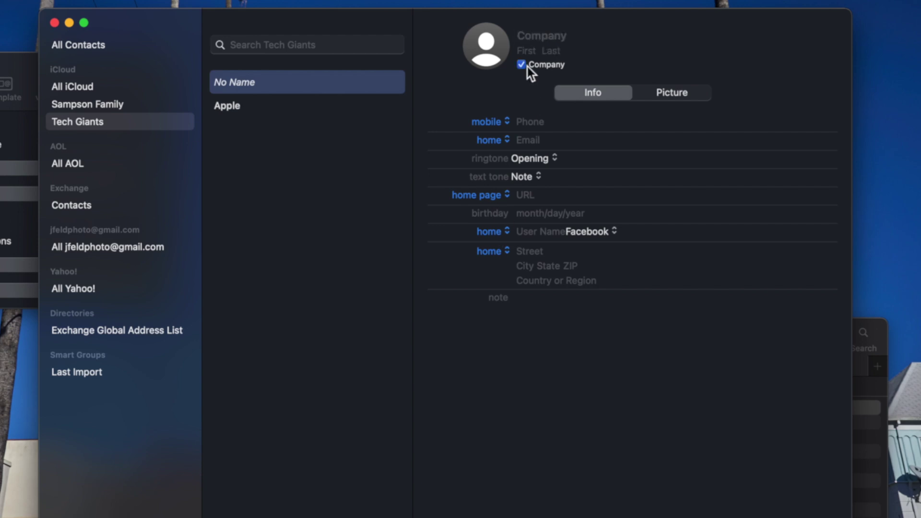
{"action": "type", "text": "Tesla"}
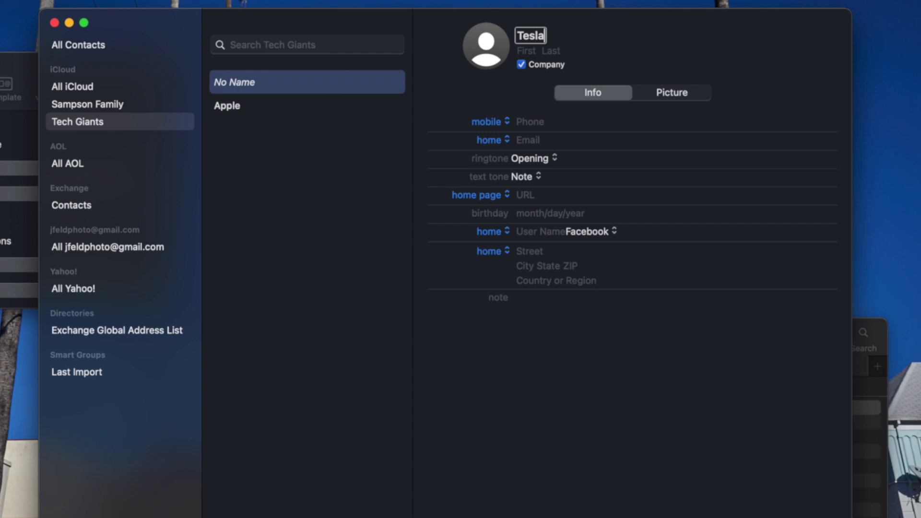
{"action": "key", "text": "Return"}
{"action": "mouse_move", "coordinate": [505, 34]}
{"action": "left_click", "coordinate": [522, 51]}
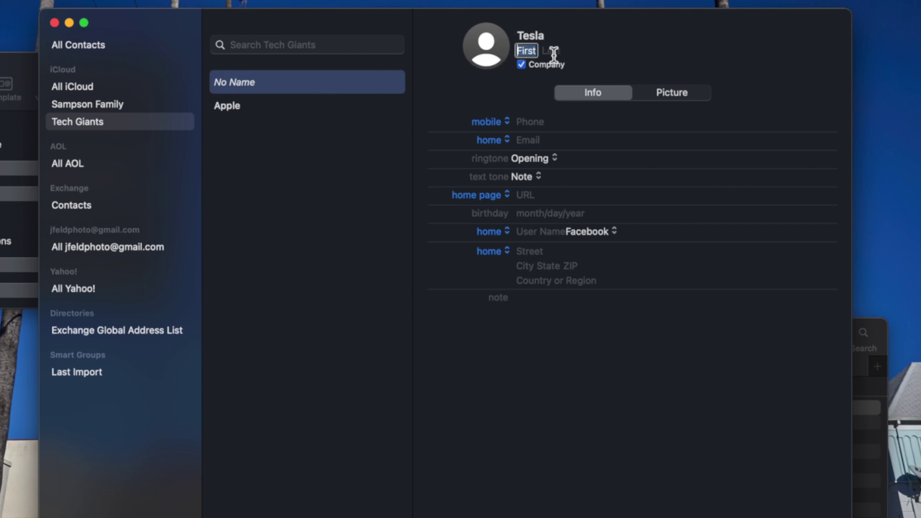
Set the Tesla logo image as the card's picture, zoomed out to fit the circle, and finish editing the card
{"action": "left_click", "coordinate": [646, 441]}
{"action": "key", "text": "super+Tab"}
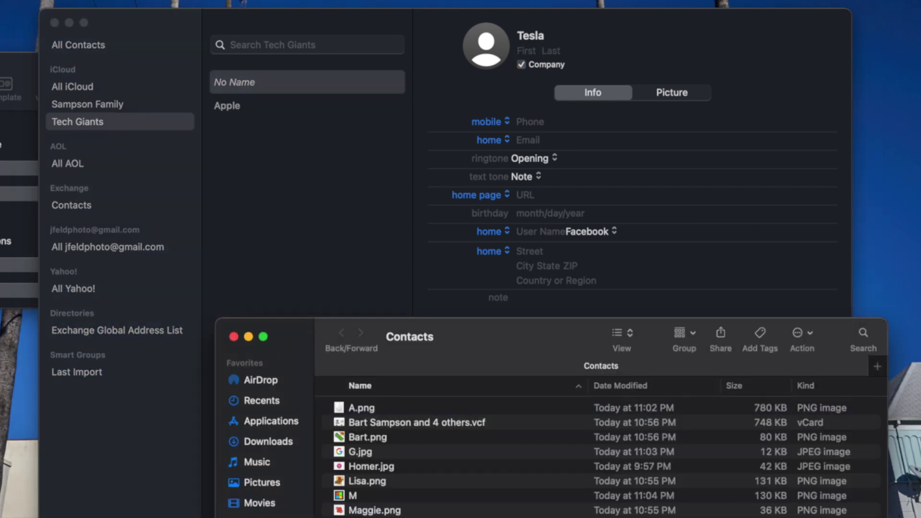
{"action": "left_click_drag", "start_coordinate": [480, 72], "coordinate": [482, 71]}
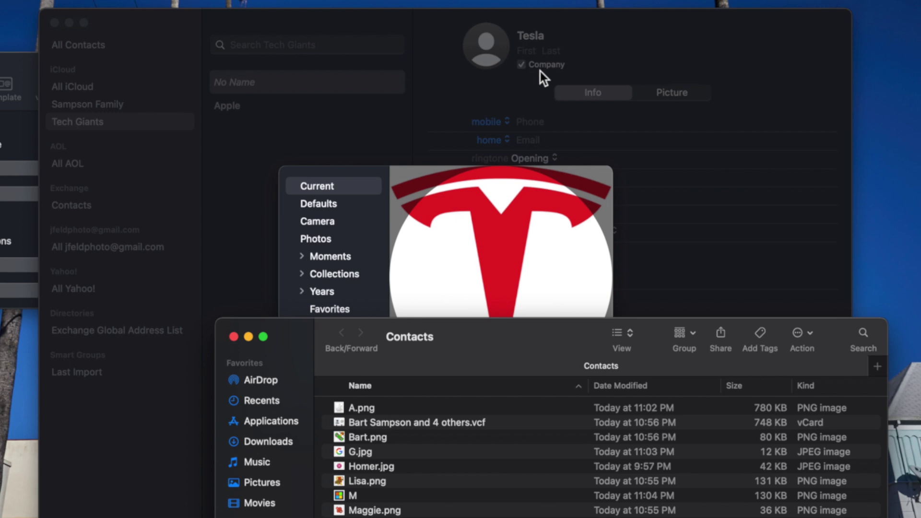
{"action": "left_click_drag", "start_coordinate": [477, 375], "coordinate": [412, 371]}
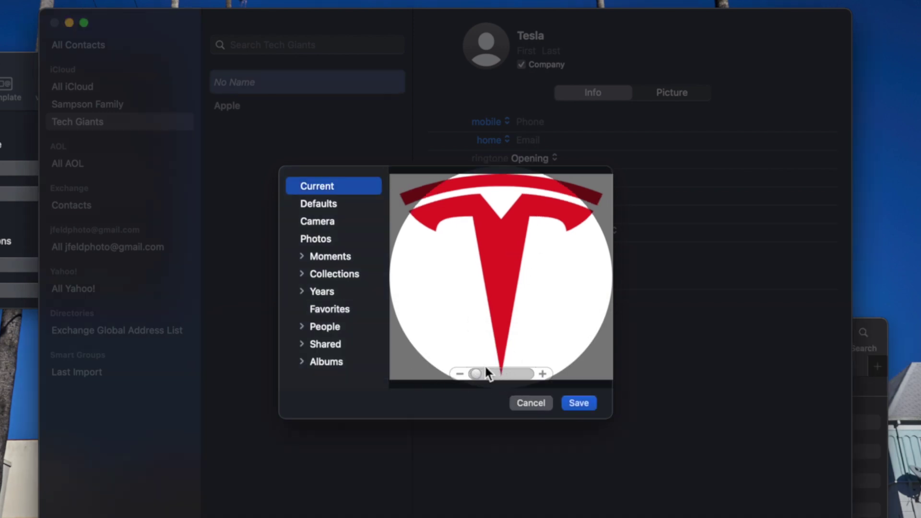
{"action": "left_click", "coordinate": [579, 403]}
{"action": "key", "text": "super+l"}
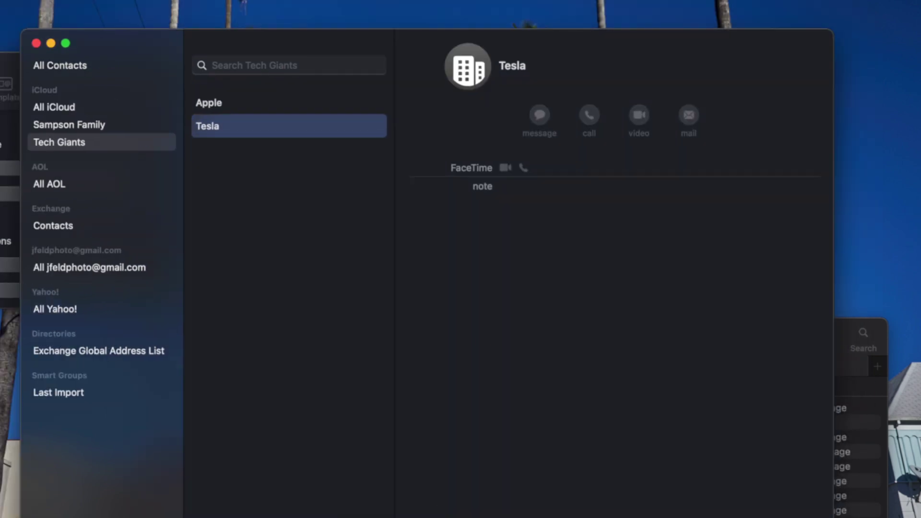
Create a company card named Google with G.jpg as its picture, and leave it for the Tesla card
{"action": "key", "text": "super+n"}
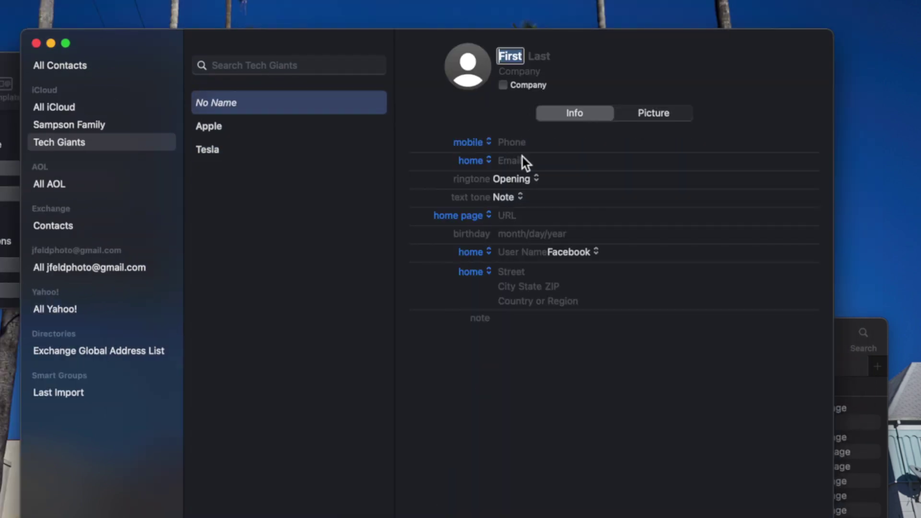
{"action": "type", "text": "Google"}
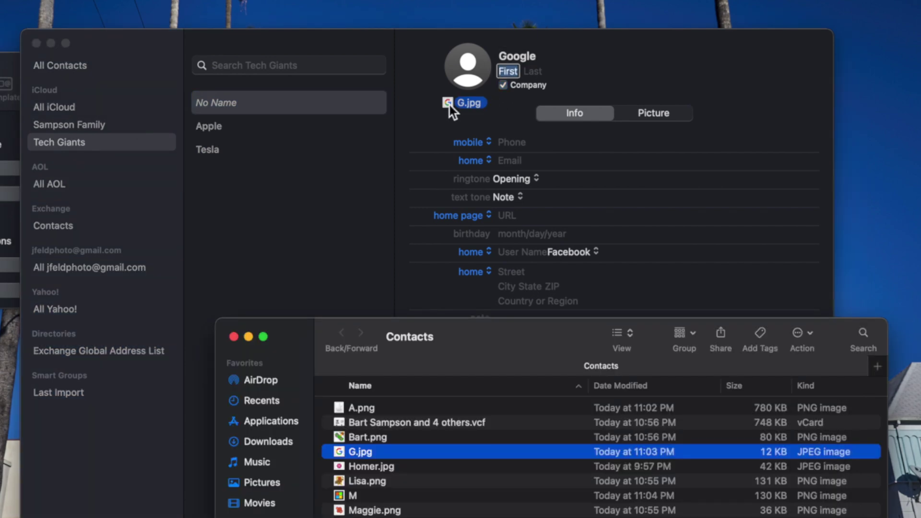
{"action": "left_click_drag", "start_coordinate": [450, 106], "coordinate": [473, 77]}
{"action": "left_click", "coordinate": [572, 427]}
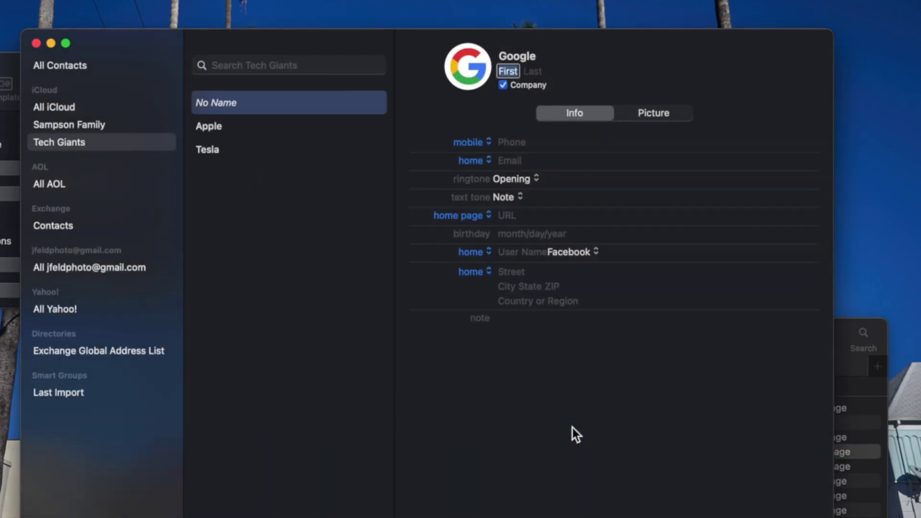
{"action": "left_click", "coordinate": [288, 139]}
{"action": "left_click", "coordinate": [288, 147]}
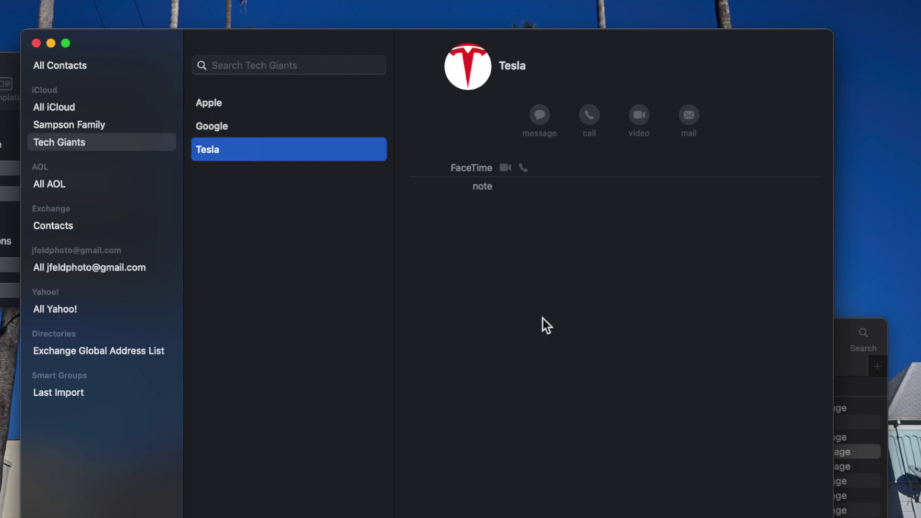
Add a new company card named Microsoft to the Tech Giants group
{"action": "key", "text": "super+n"}
{"action": "left_click", "coordinate": [513, 89]}
{"action": "left_click", "coordinate": [508, 57]}
{"action": "type", "text": "Microsoft"}
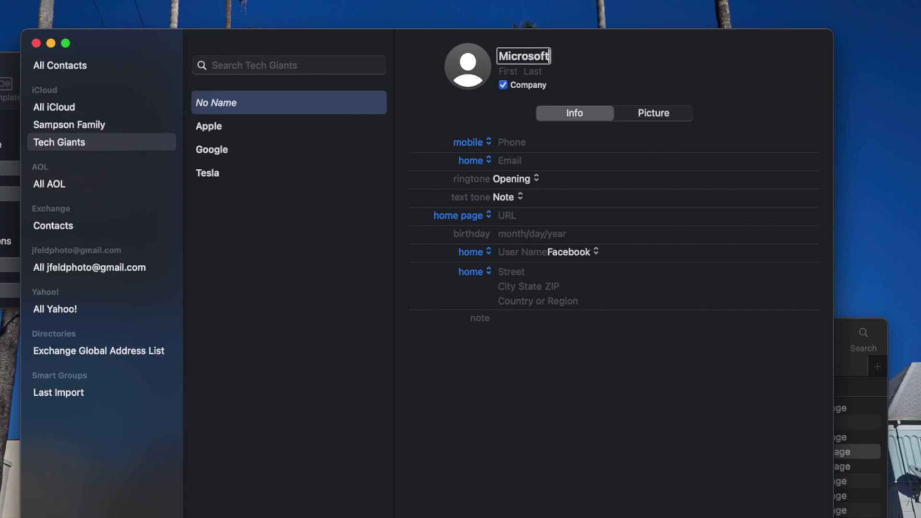
Set the image M from the Contacts folder as the Microsoft card's picture
{"action": "key", "text": "super+Tab"}
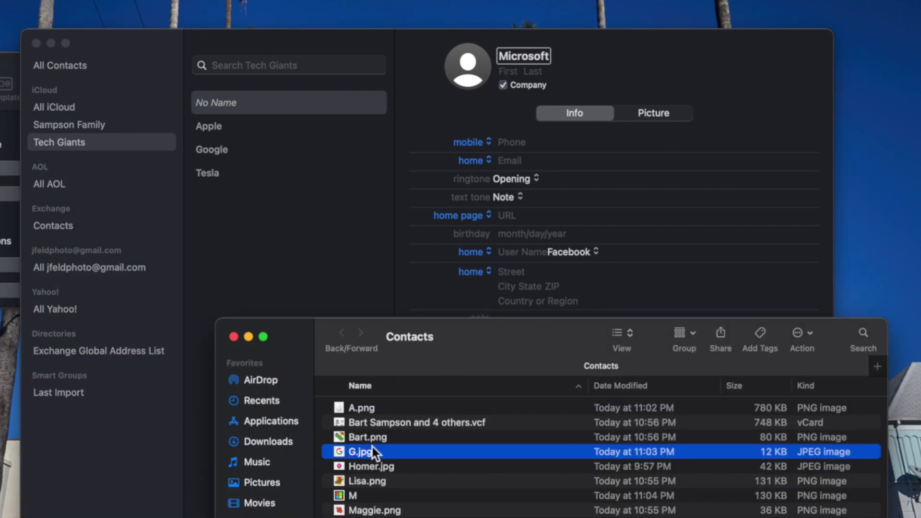
{"action": "left_click", "coordinate": [365, 495]}
{"action": "left_click_drag", "start_coordinate": [482, 139], "coordinate": [482, 55]}
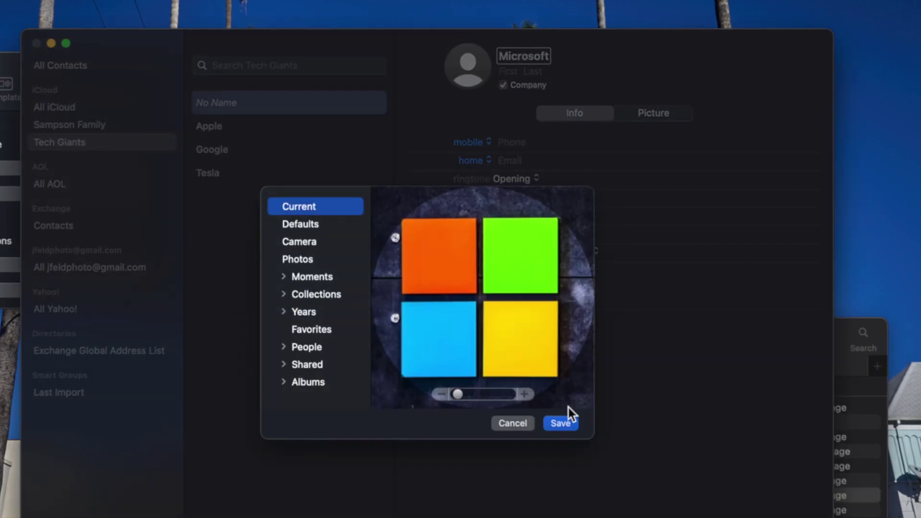
{"action": "left_click", "coordinate": [566, 430]}
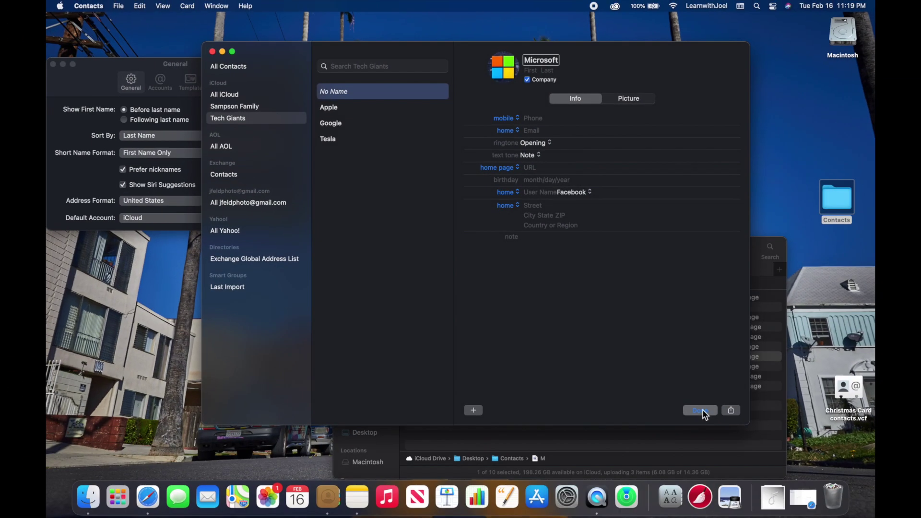
Finish editing the Microsoft card and review the contacts listed under Tech Giants, All iCloud and Sampson Family
{"action": "left_click", "coordinate": [700, 412]}
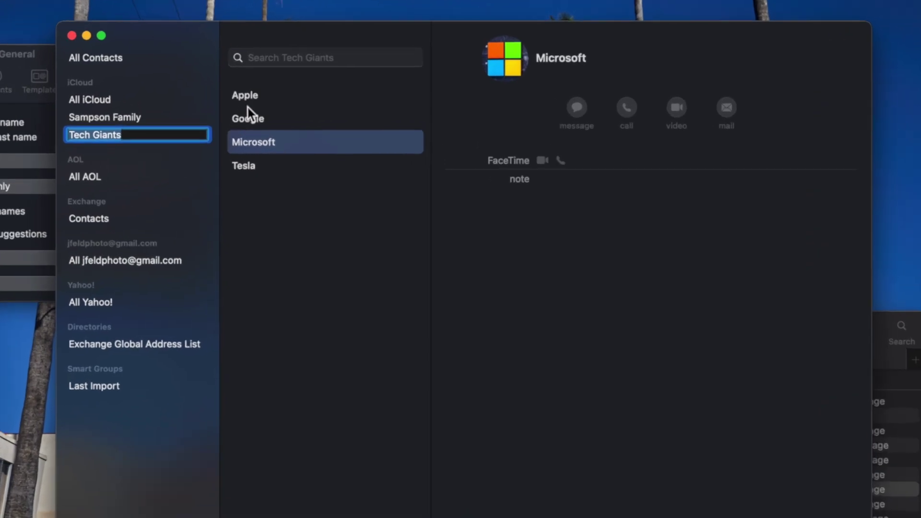
{"action": "left_click", "coordinate": [322, 97]}
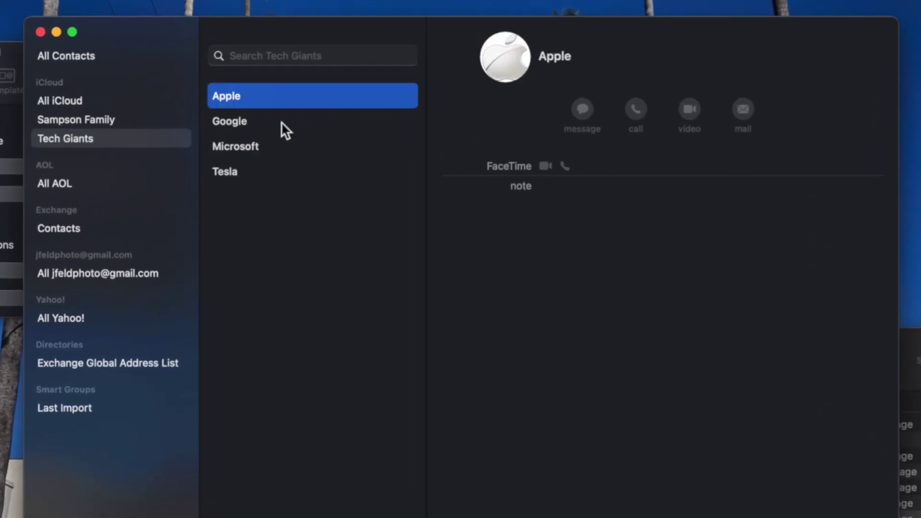
{"action": "left_click", "coordinate": [65, 103]}
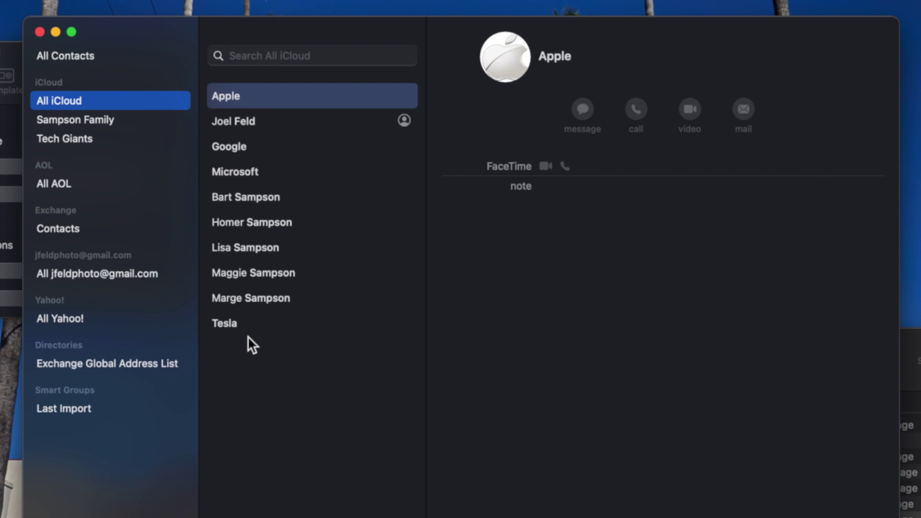
{"action": "left_click", "coordinate": [87, 122]}
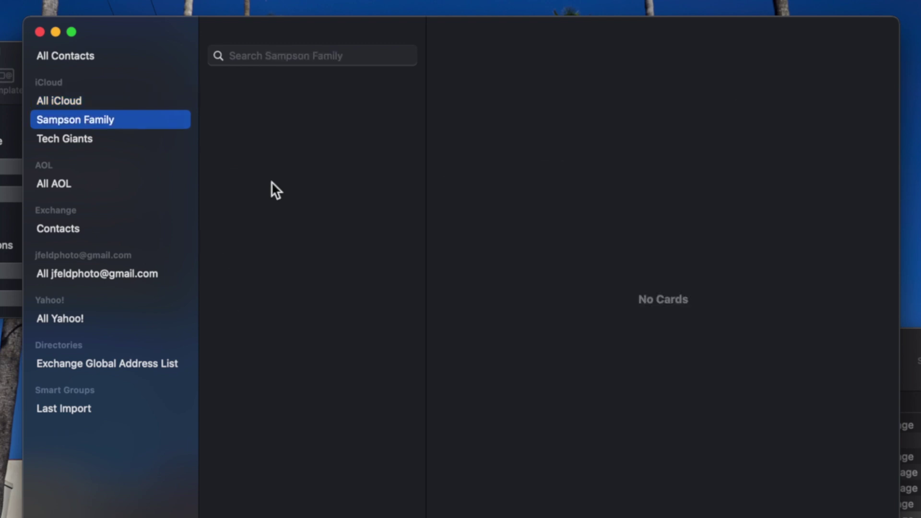
Add the first two Sampson contacts from All iCloud to the Sampson Family group, one at a time, and check the group
{"action": "left_click", "coordinate": [81, 103]}
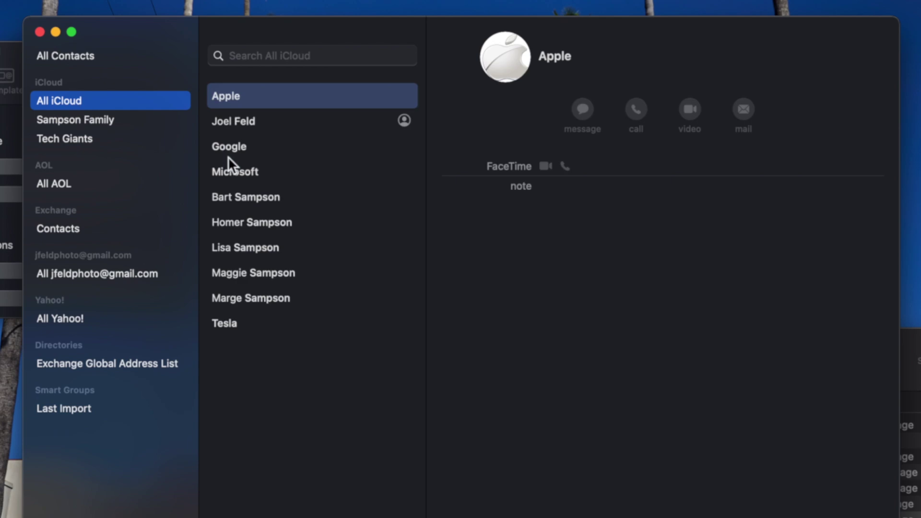
{"action": "left_click_drag", "start_coordinate": [249, 199], "coordinate": [108, 123]}
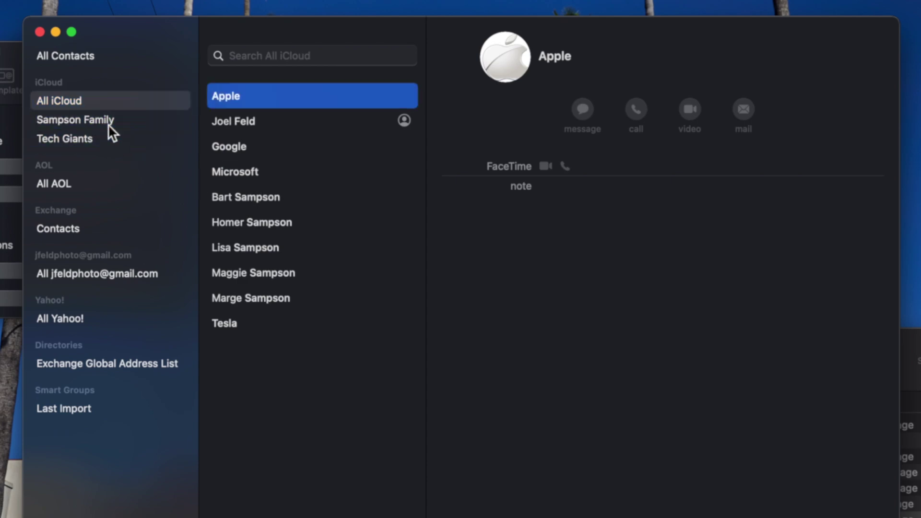
{"action": "left_click_drag", "start_coordinate": [254, 222], "coordinate": [105, 119]}
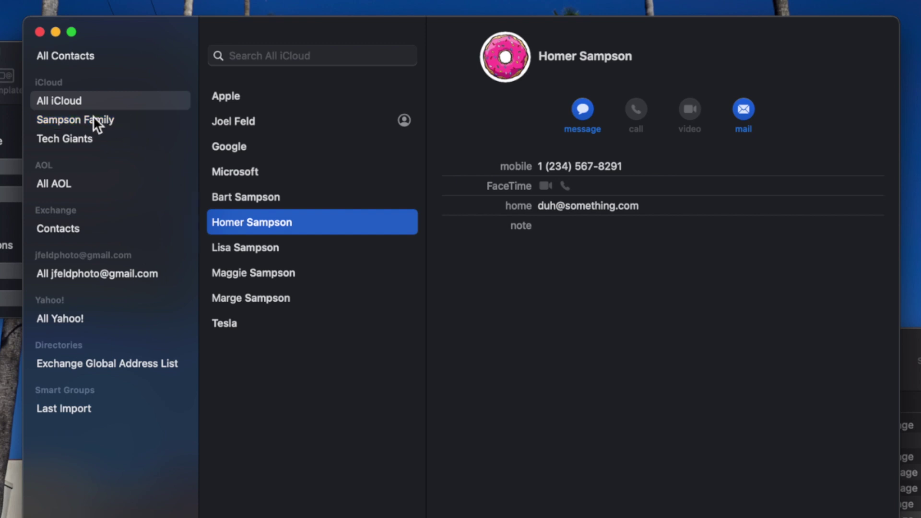
{"action": "left_click", "coordinate": [101, 120]}
{"action": "left_click", "coordinate": [111, 123]}
Select the remaining three Sampson contacts in All iCloud together and add them to the Sampson Family group
{"action": "left_click", "coordinate": [87, 100]}
{"action": "left_click", "coordinate": [267, 249]}
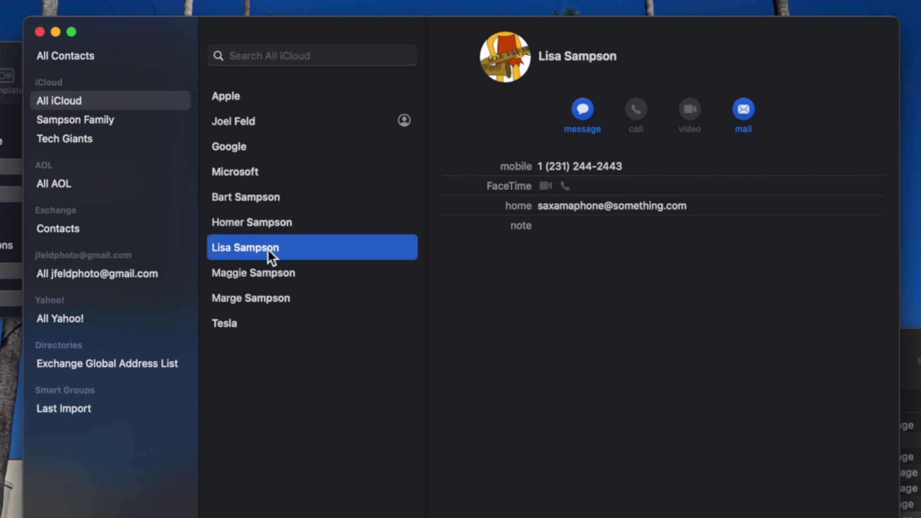
{"action": "left_click", "coordinate": [261, 274], "text": "super"}
{"action": "left_click", "coordinate": [267, 296], "text": "super"}
{"action": "left_click_drag", "start_coordinate": [255, 247], "coordinate": [123, 120]}
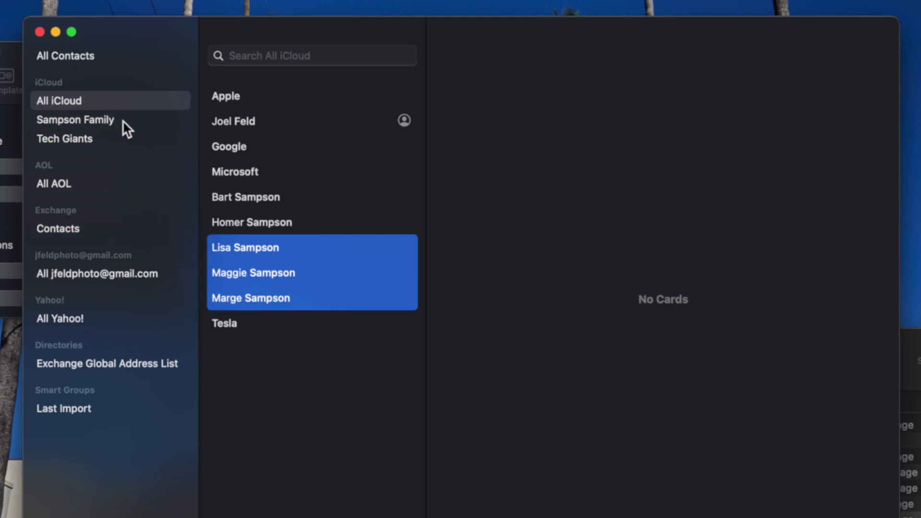
Add the Sampson contact with the donut picture to the Tech Giants group as well
{"action": "left_click", "coordinate": [271, 170]}
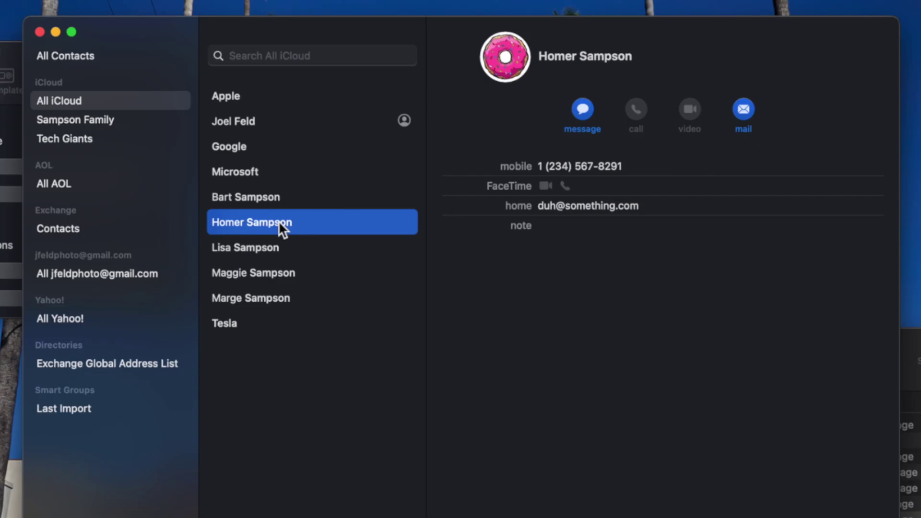
{"action": "left_click", "coordinate": [230, 121]}
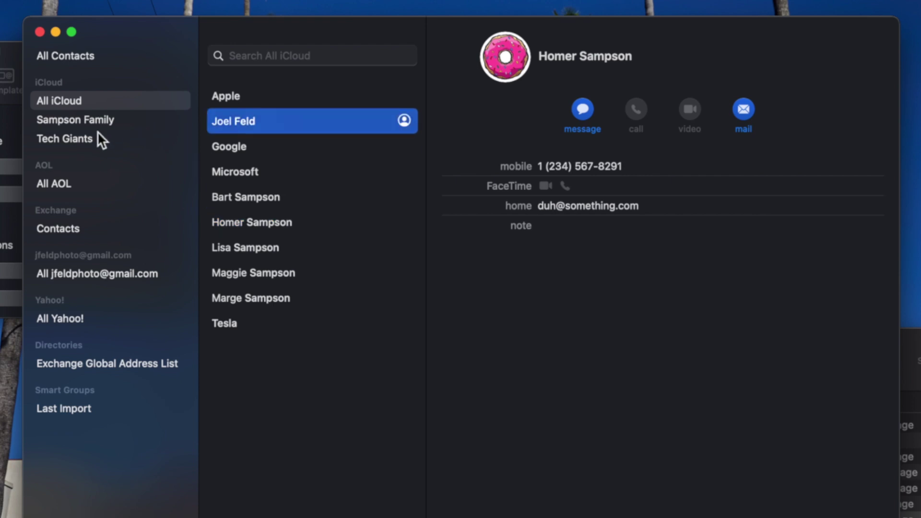
{"action": "key", "text": "Down"}
{"action": "key", "text": "Down"}
{"action": "key", "text": "Down"}
{"action": "left_click_drag", "start_coordinate": [242, 220], "coordinate": [101, 136]}
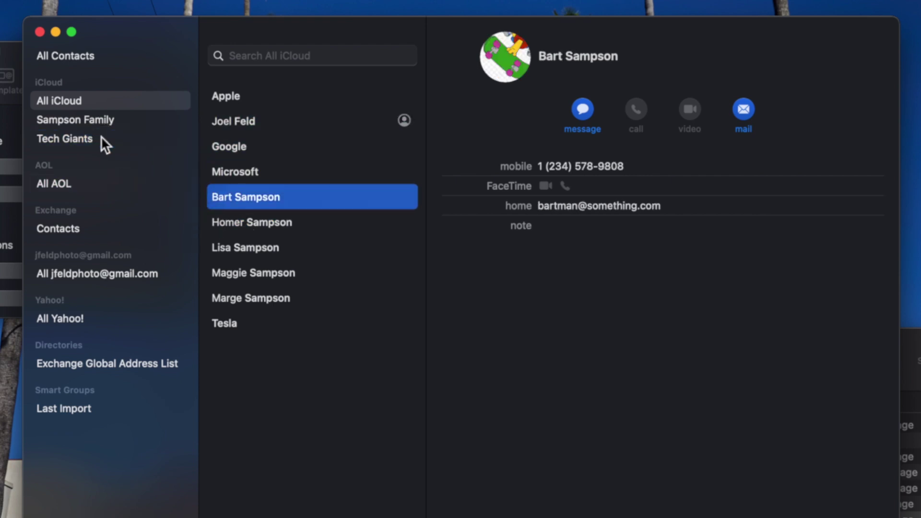
Reveal which groups contain the donut-picture contact, the Microsoft card and the last Sampson contact in All iCloud
{"action": "left_click", "coordinate": [272, 223]}
{"action": "key", "text": "alt"}
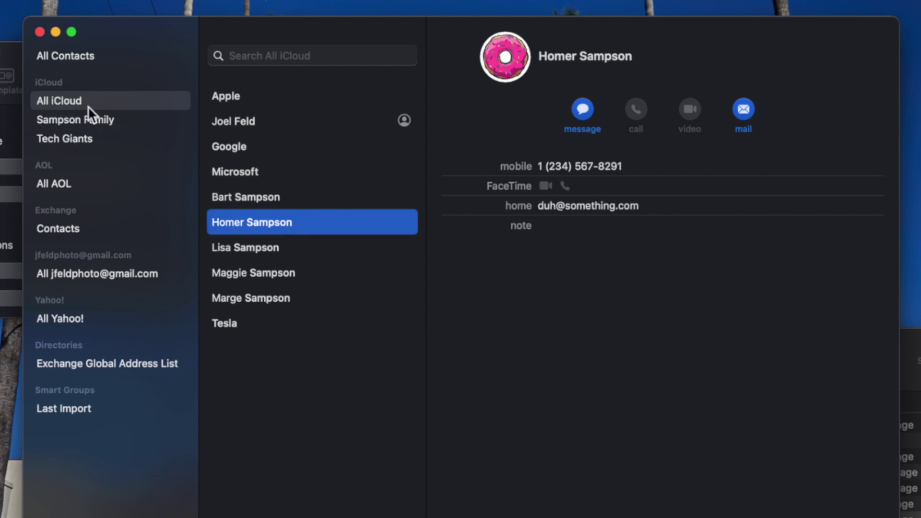
{"action": "key", "text": "alt"}
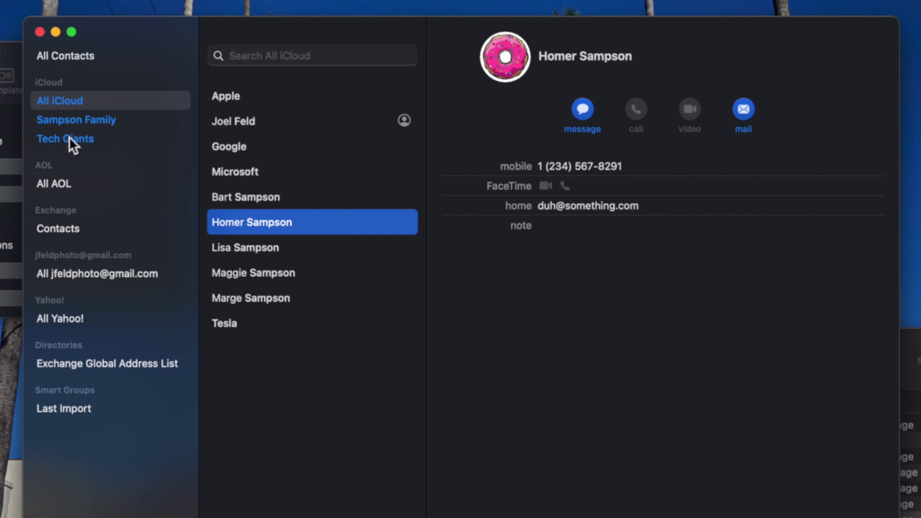
{"action": "key", "text": "alt"}
{"action": "left_click", "coordinate": [256, 174]}
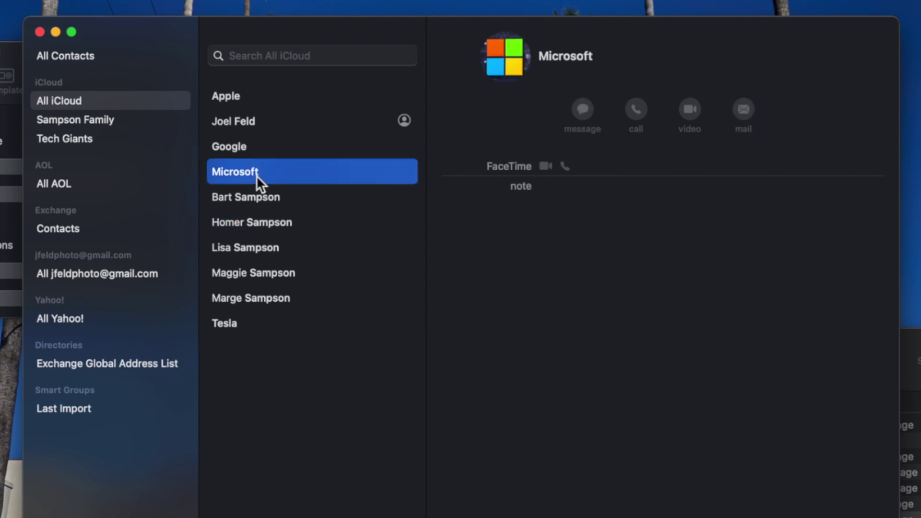
{"action": "key", "text": "alt"}
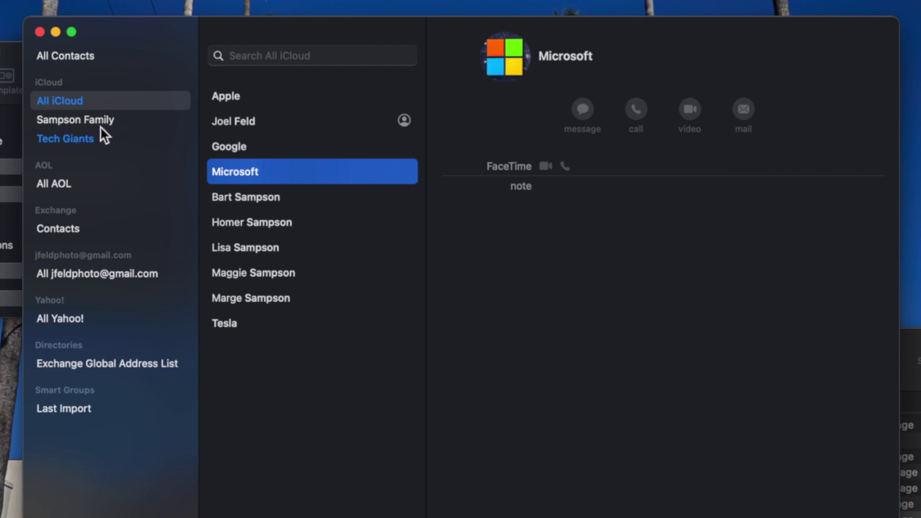
{"action": "left_click", "coordinate": [282, 294]}
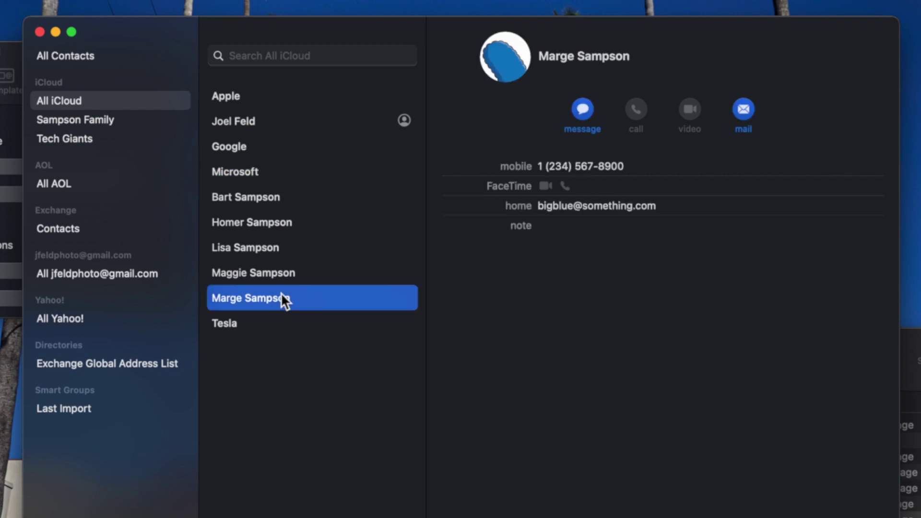
{"action": "key", "text": "alt"}
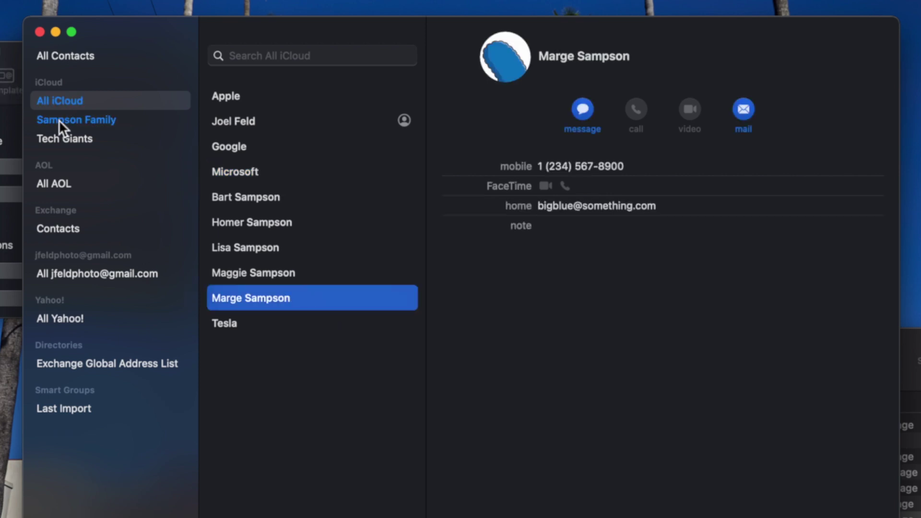
Review the Tech Giants group, switch to icloud.com in Safari, and check the Sampson Family and Tech Giants groups there
{"action": "left_click", "coordinate": [53, 146]}
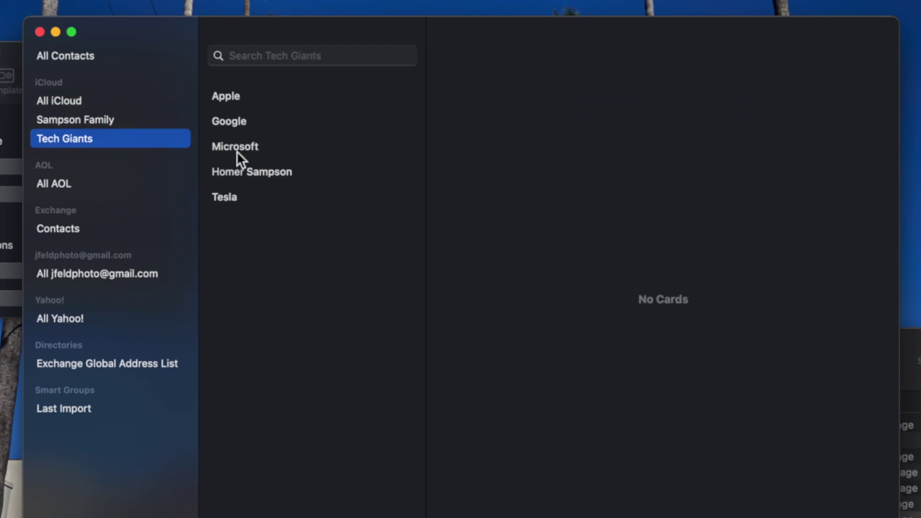
{"action": "left_click", "coordinate": [97, 100]}
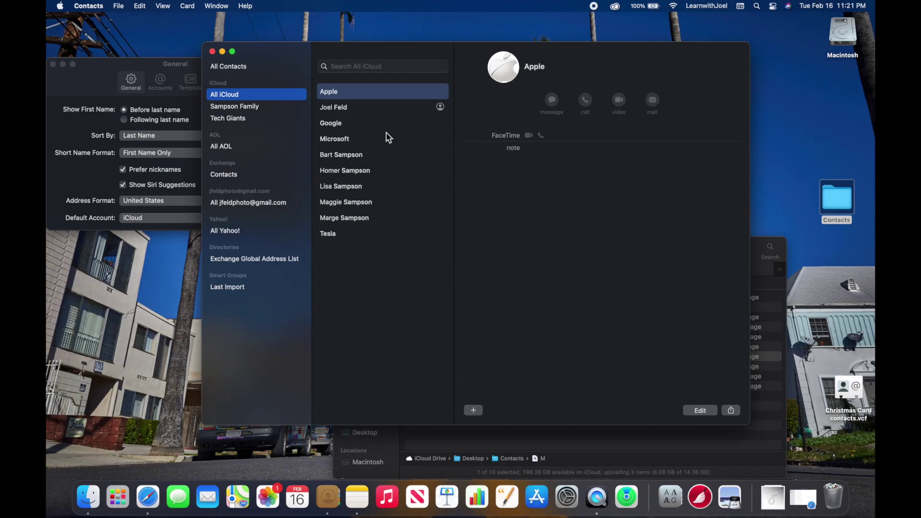
{"action": "left_click", "coordinate": [148, 497]}
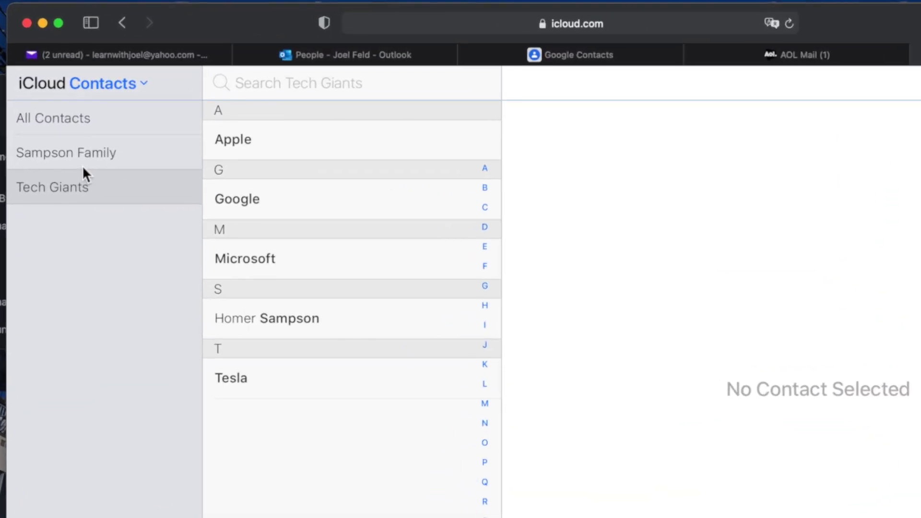
{"action": "left_click", "coordinate": [158, 114]}
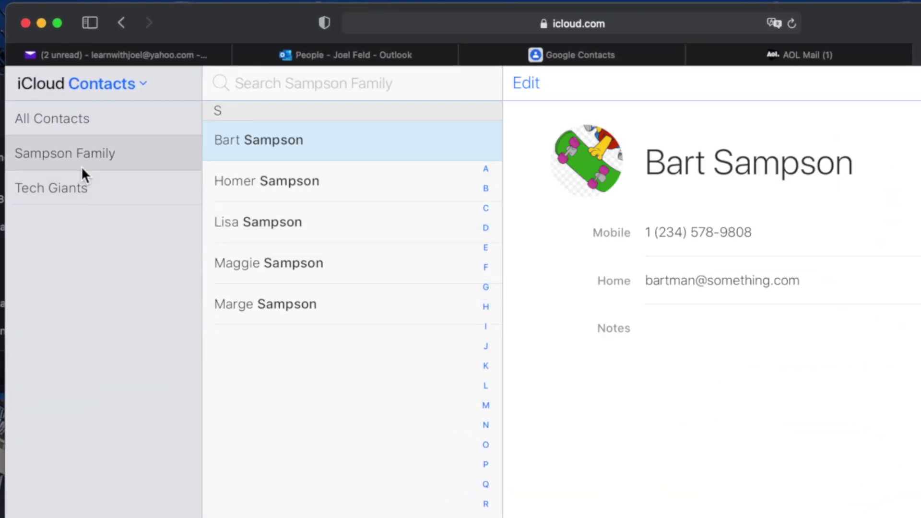
{"action": "left_click", "coordinate": [92, 194]}
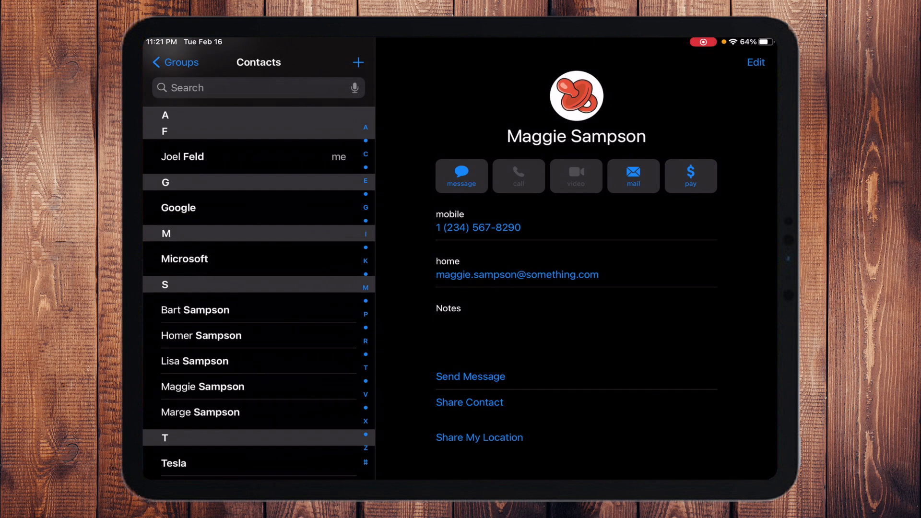
In Contacts on the iPad, view the donut-picture contact, open the groups list and show only the Tech Giants group
{"action": "left_click", "coordinate": [202, 335]}
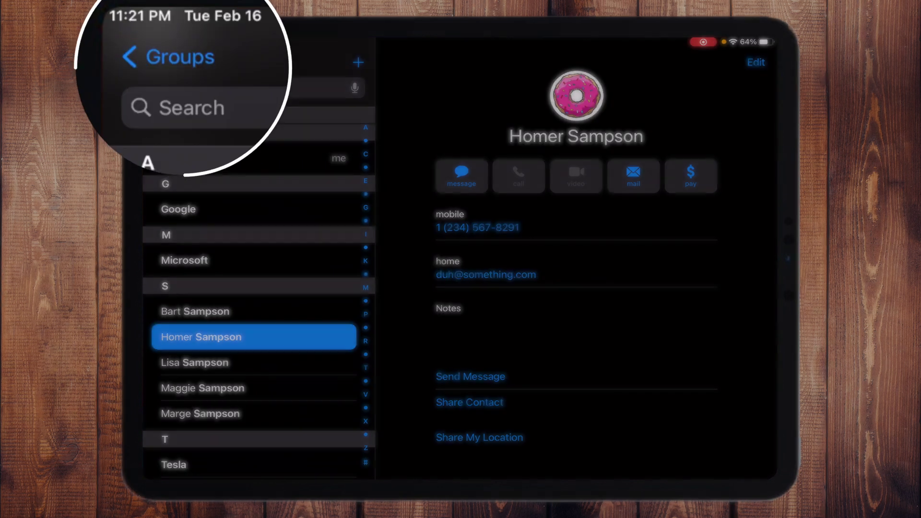
{"action": "left_click", "coordinate": [176, 63]}
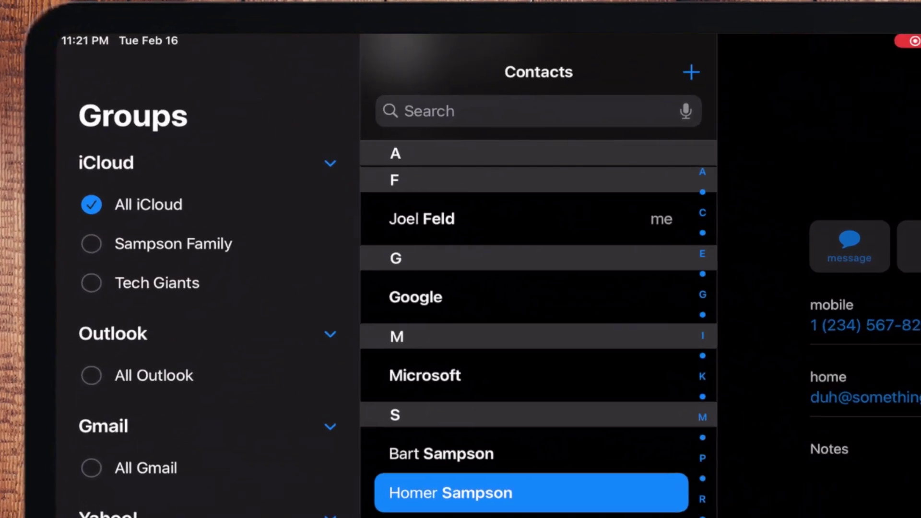
{"action": "left_click", "coordinate": [166, 174]}
{"action": "left_click", "coordinate": [165, 200]}
{"action": "scroll", "coordinate": [202, 307], "scroll_direction": "up", "scroll_amount": 1}
{"action": "scroll", "coordinate": [549, 331], "scroll_direction": "down", "scroll_amount": 1}
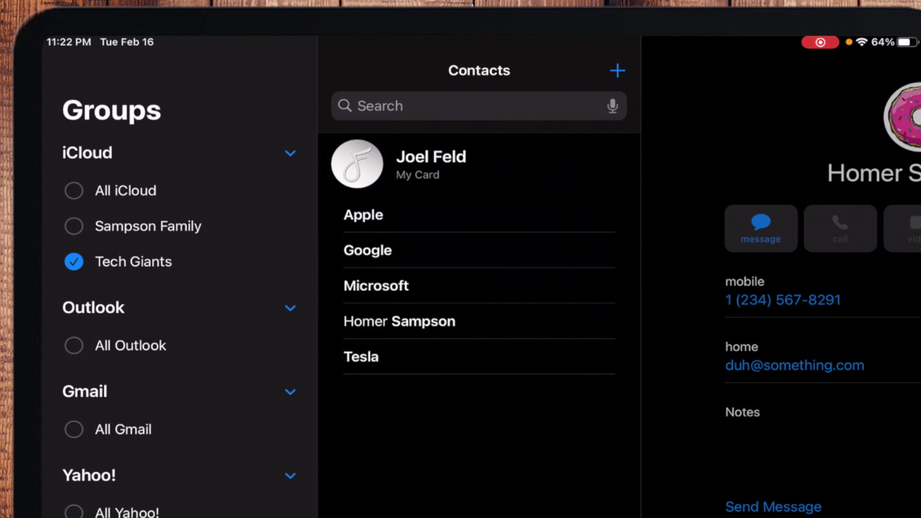
Show only the Sampson Family group and view its second and third contacts
{"action": "left_click", "coordinate": [74, 261]}
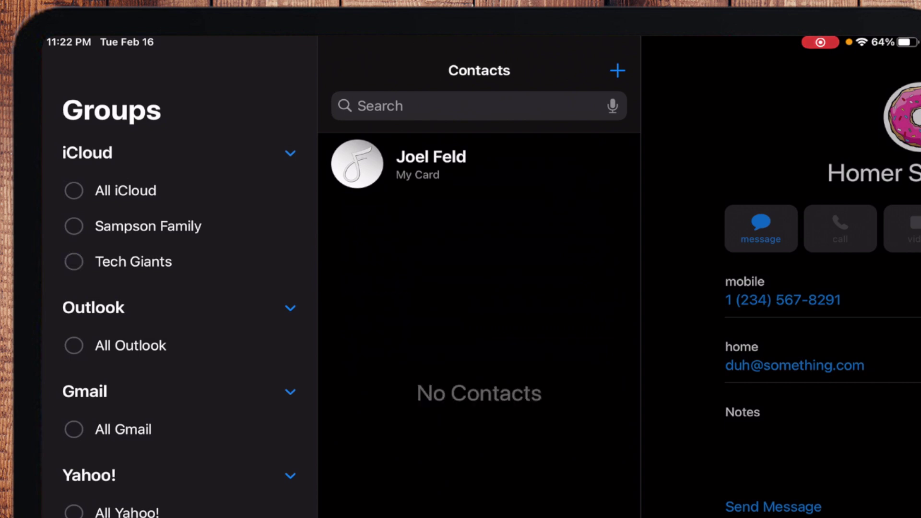
{"action": "left_click", "coordinate": [73, 226]}
{"action": "left_click", "coordinate": [400, 251]}
{"action": "left_click", "coordinate": [391, 286]}
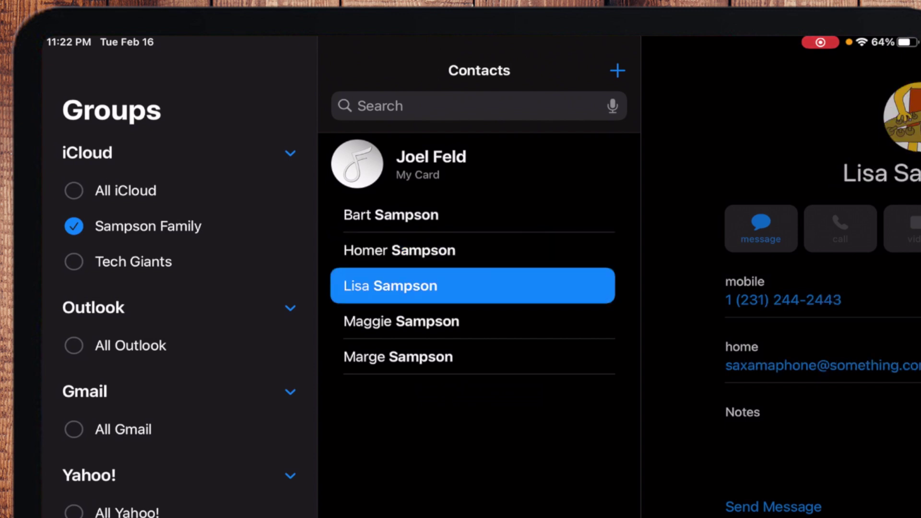
Show Tech Giants together with Sampson Family, hide Sampson Family, and view the Google and Microsoft cards
{"action": "left_click", "coordinate": [75, 263]}
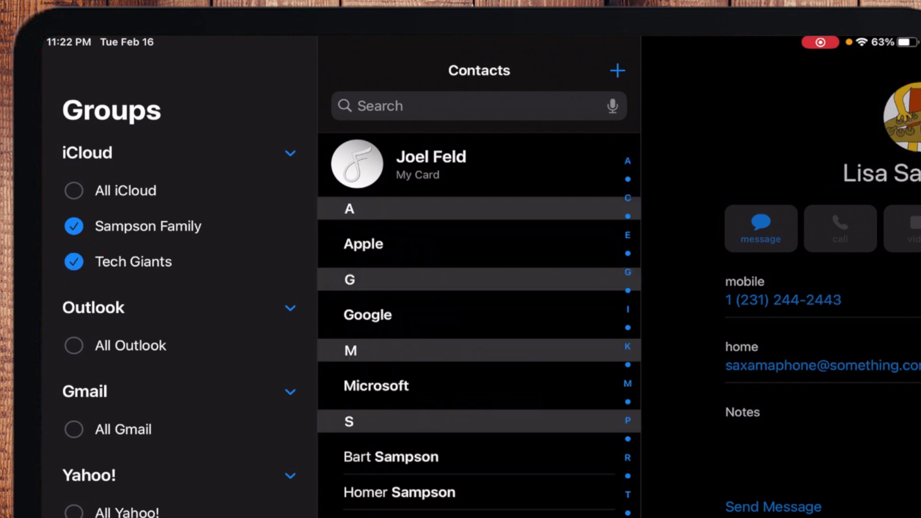
{"action": "left_click", "coordinate": [74, 227]}
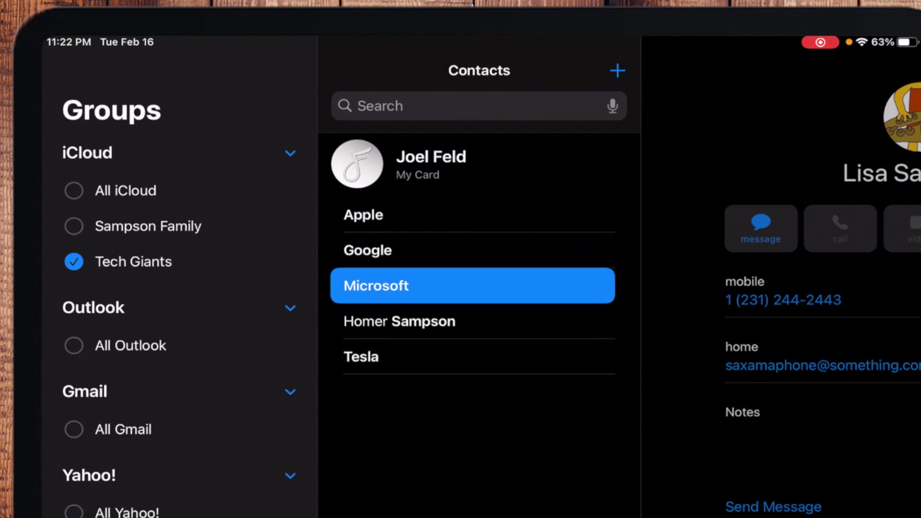
{"action": "left_click", "coordinate": [368, 250]}
{"action": "left_click", "coordinate": [376, 286]}
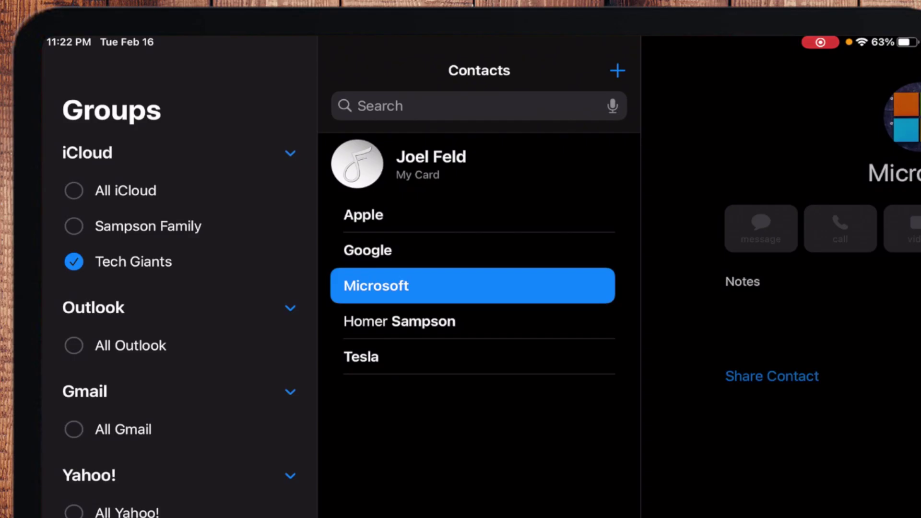
Turn All iCloud on, off and on again to show and hide all of the account's groups at once
{"action": "left_click", "coordinate": [74, 190]}
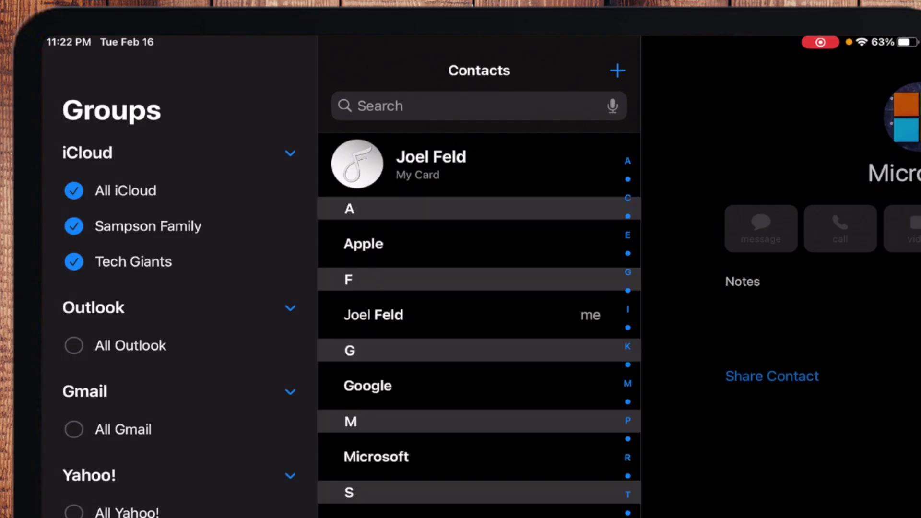
{"action": "left_click", "coordinate": [74, 191]}
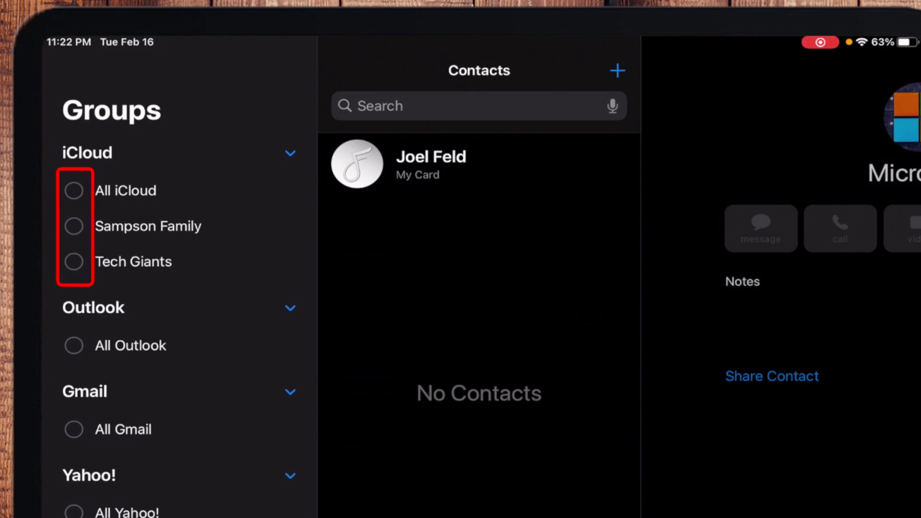
{"action": "left_click", "coordinate": [74, 190]}
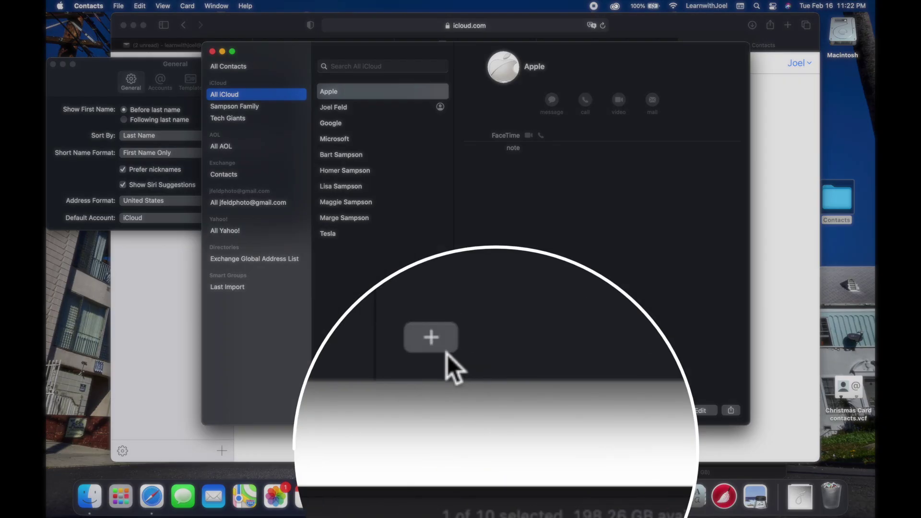
In Contacts on the Mac, create a blank new contact and open the template settings for new cards
{"action": "left_click", "coordinate": [473, 409]}
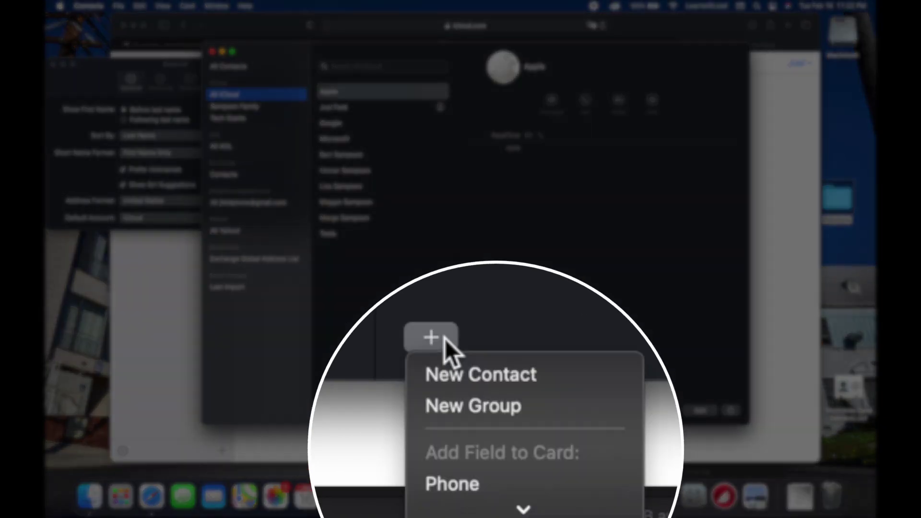
{"action": "left_click", "coordinate": [485, 376]}
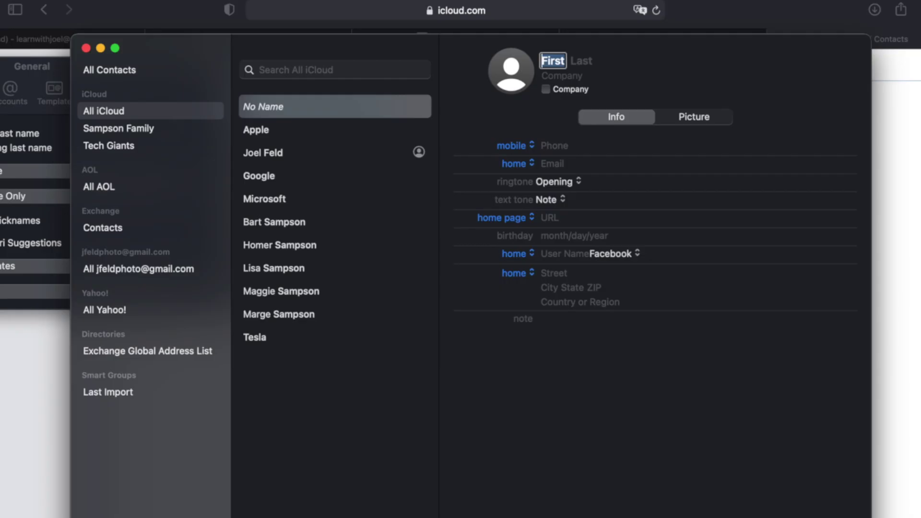
{"action": "key", "text": "super+comma"}
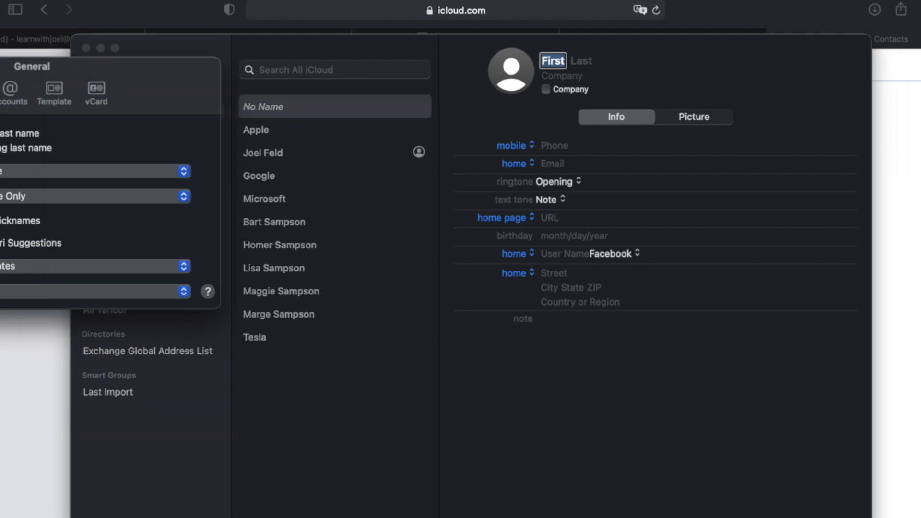
{"action": "left_click_drag", "start_coordinate": [0, 74], "coordinate": [102, 110]}
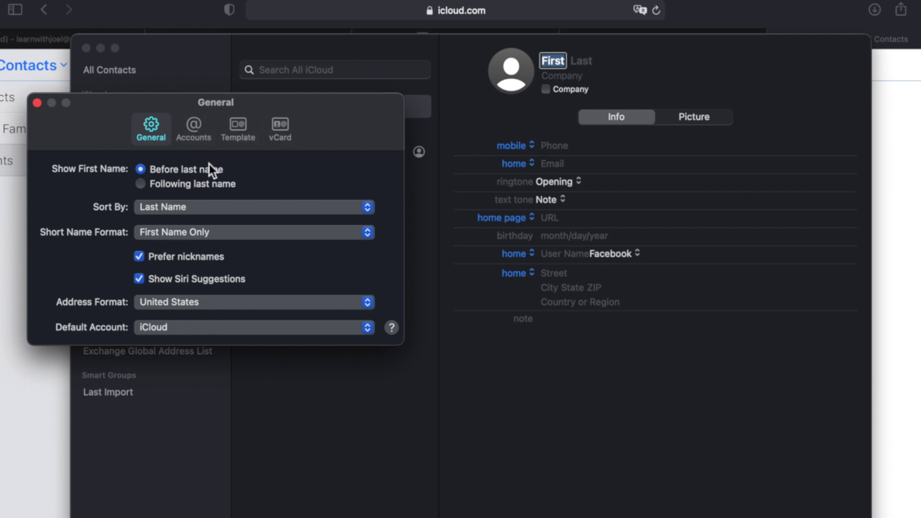
{"action": "left_click", "coordinate": [245, 135]}
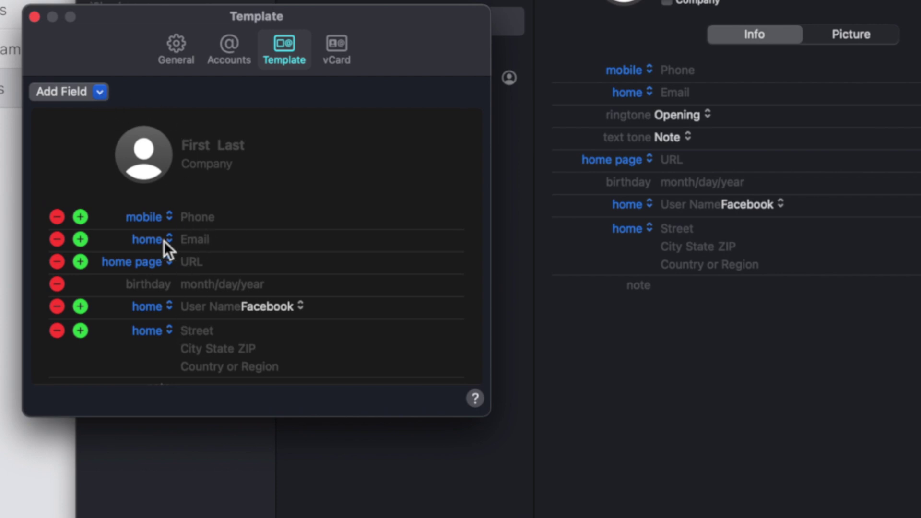
Add a work email field and a second phone field labelled work to the template, and view the first phone field's label choices
{"action": "left_click", "coordinate": [83, 241]}
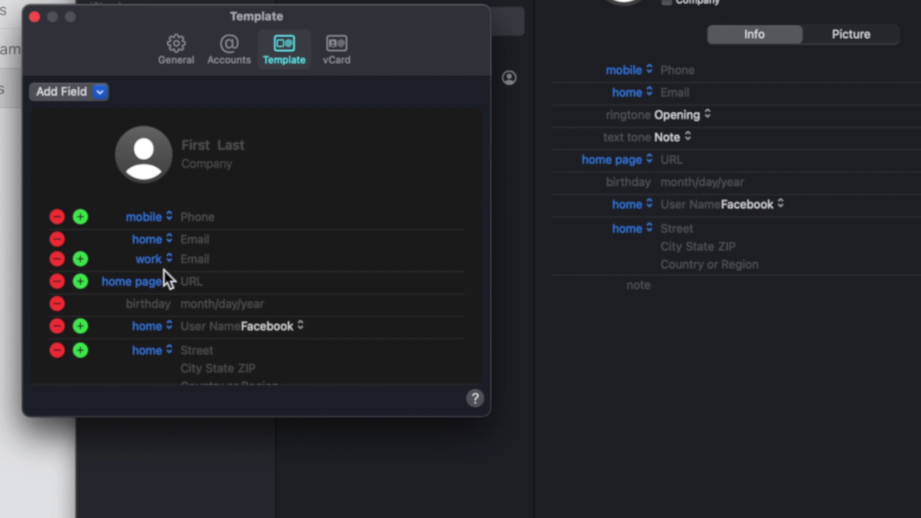
{"action": "left_click", "coordinate": [80, 217]}
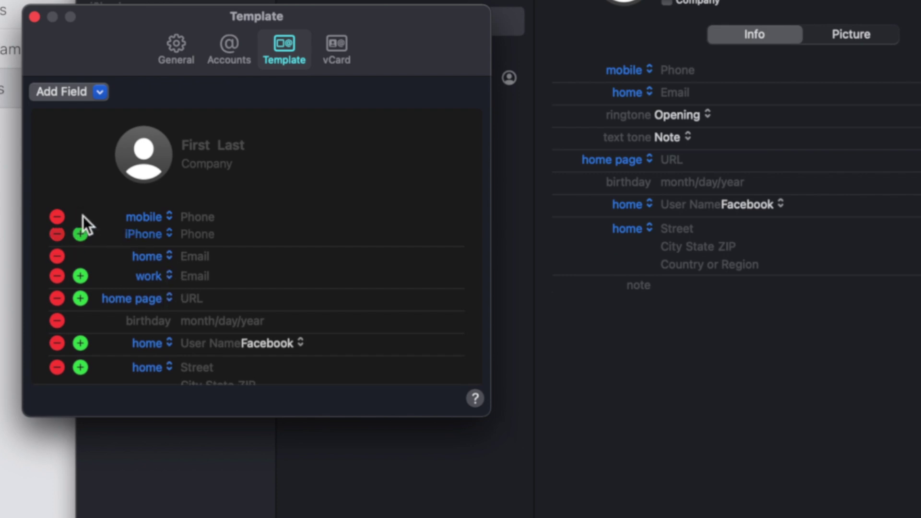
{"action": "left_click", "coordinate": [165, 238]}
{"action": "left_click", "coordinate": [167, 299]}
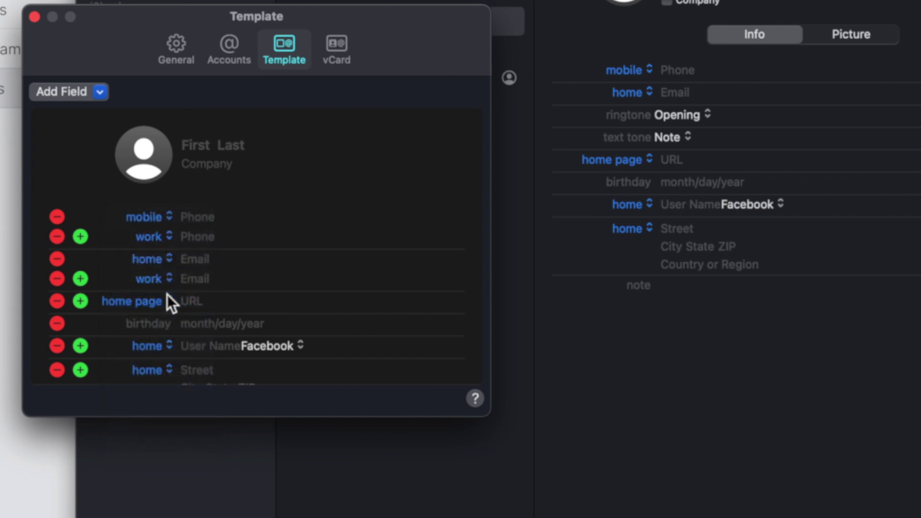
{"action": "left_click", "coordinate": [165, 221]}
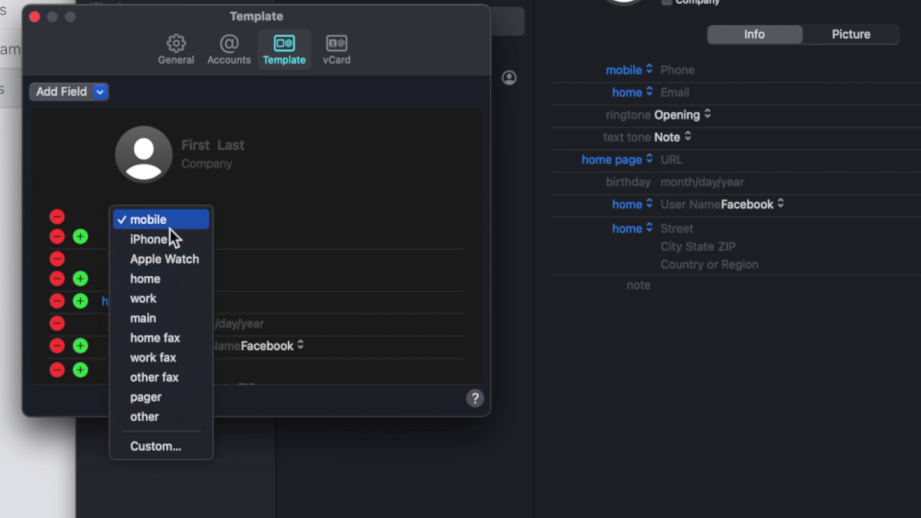
{"action": "left_click", "coordinate": [276, 202]}
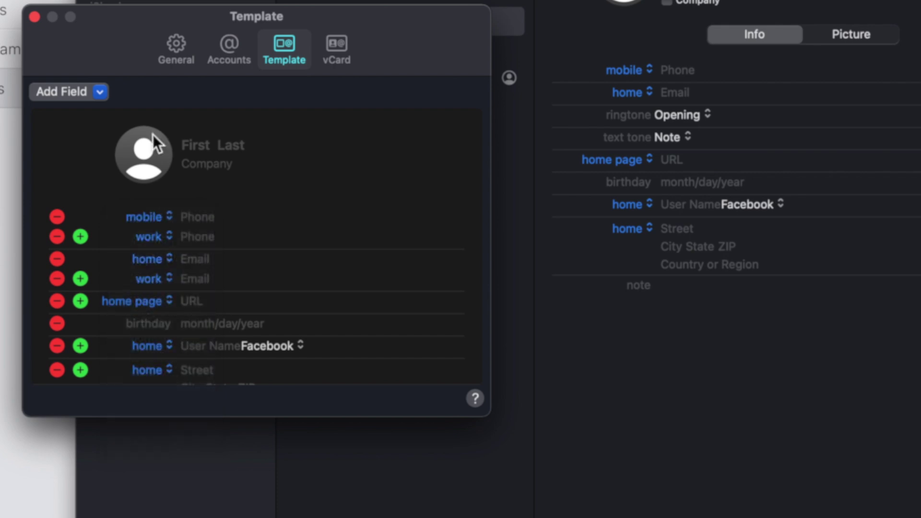
Add a Dates field to the contact template and label it other
{"action": "left_click", "coordinate": [98, 93]}
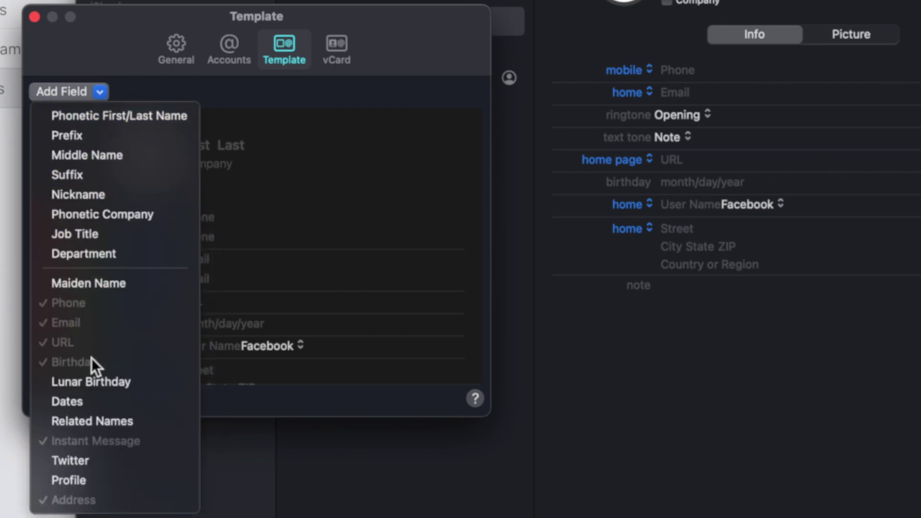
{"action": "left_click", "coordinate": [67, 402]}
{"action": "left_click", "coordinate": [161, 271]}
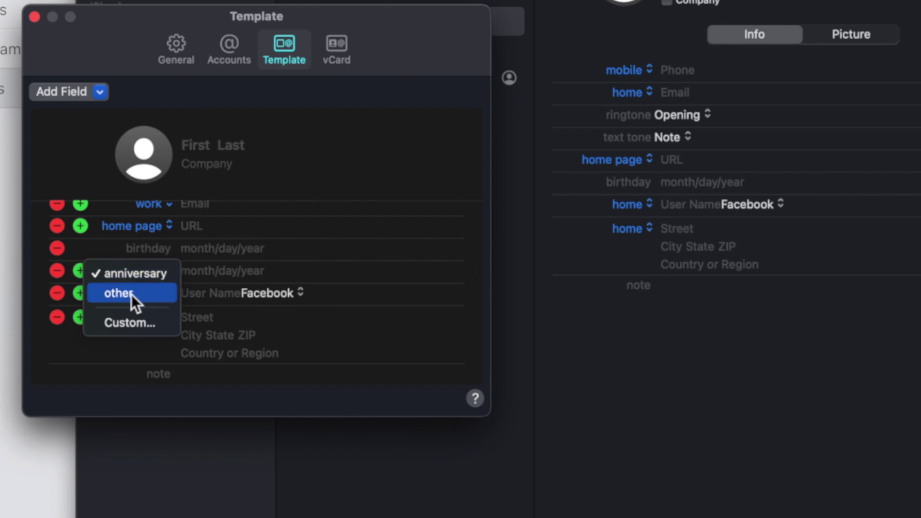
{"action": "left_click", "coordinate": [159, 291]}
Give the template's date field the custom label Travel, and replace it with the custom label Wedding
{"action": "left_click", "coordinate": [166, 275]}
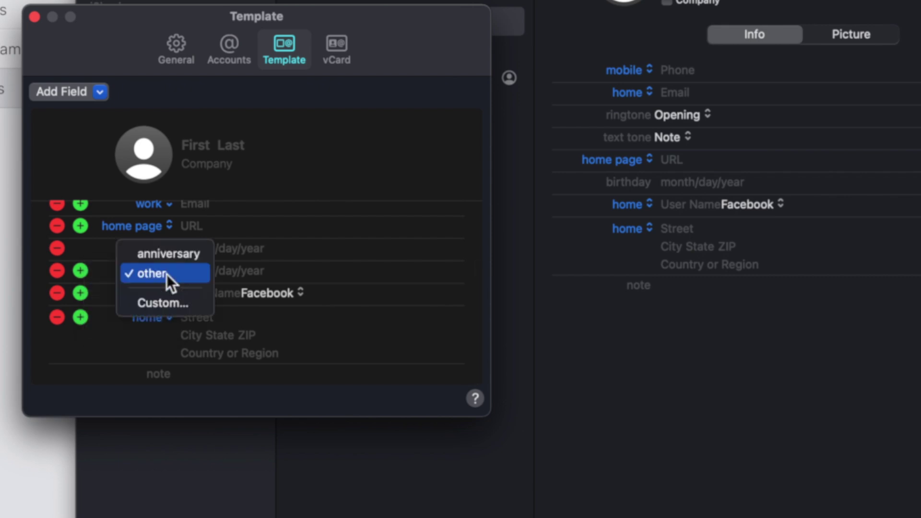
{"action": "left_click", "coordinate": [166, 307]}
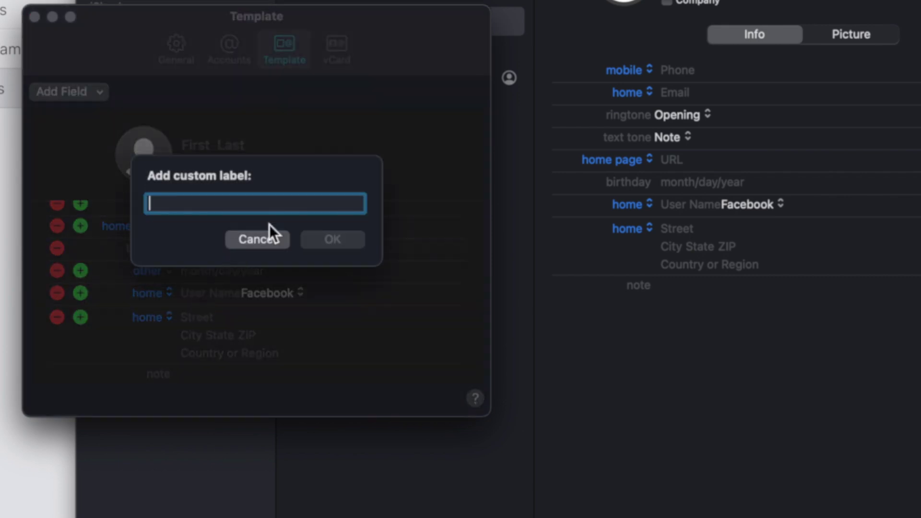
{"action": "type", "text": "Travel"}
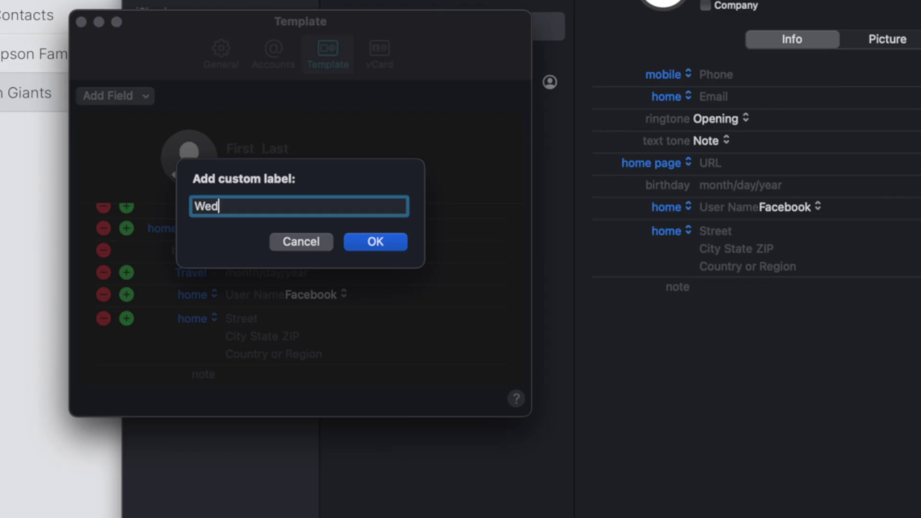
{"action": "type", "text": "ding"}
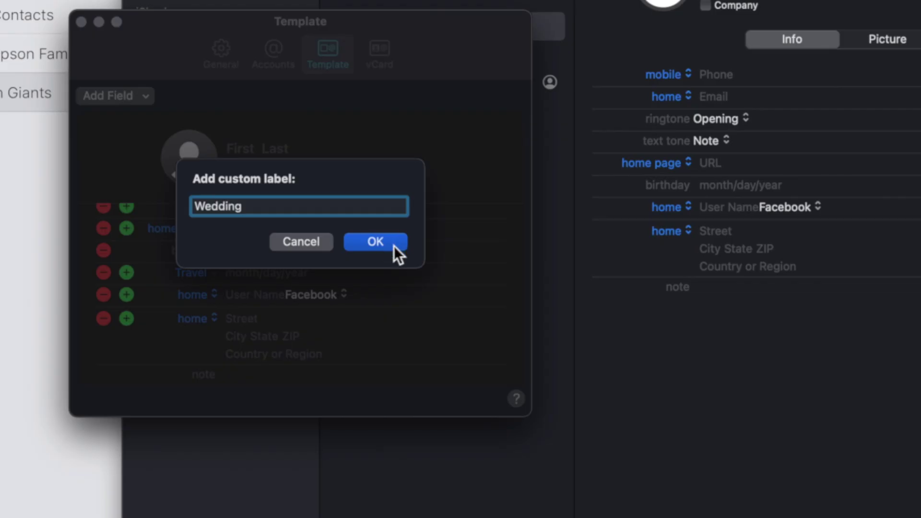